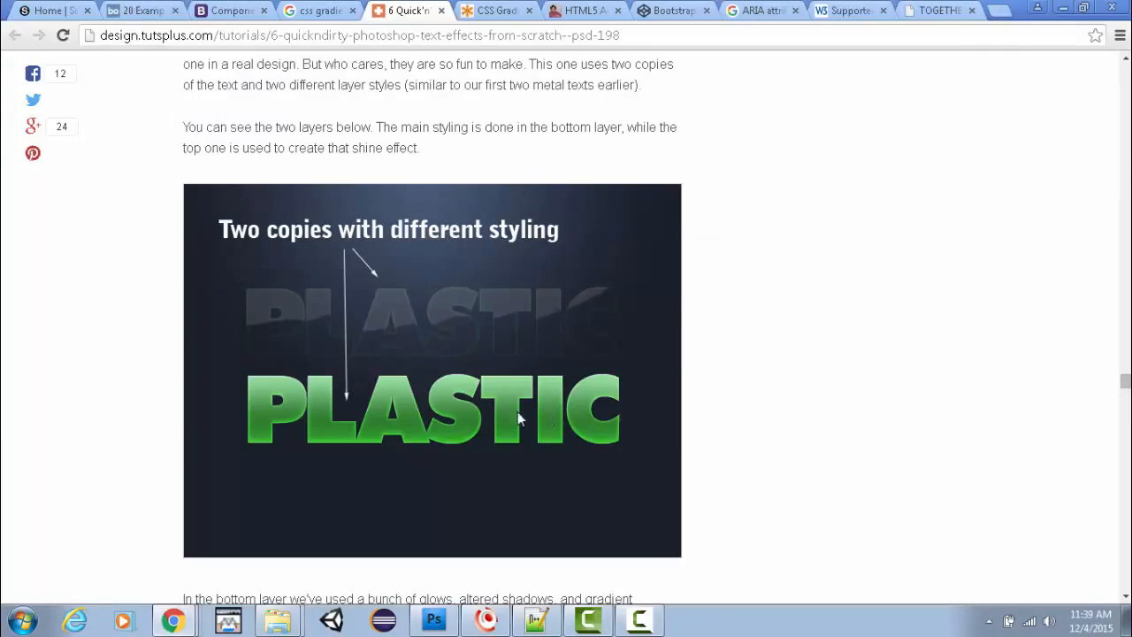
Step: Switch to Photoshop and turn on the effects of the original Visions text layer
key("alt+Tab")
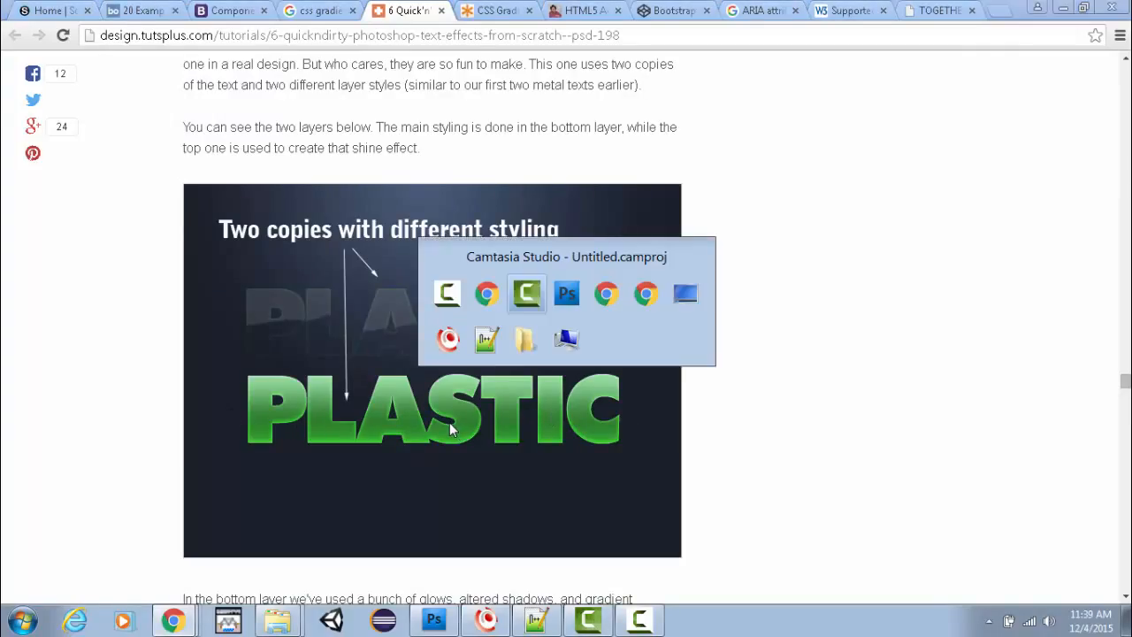
key("alt+Tab")
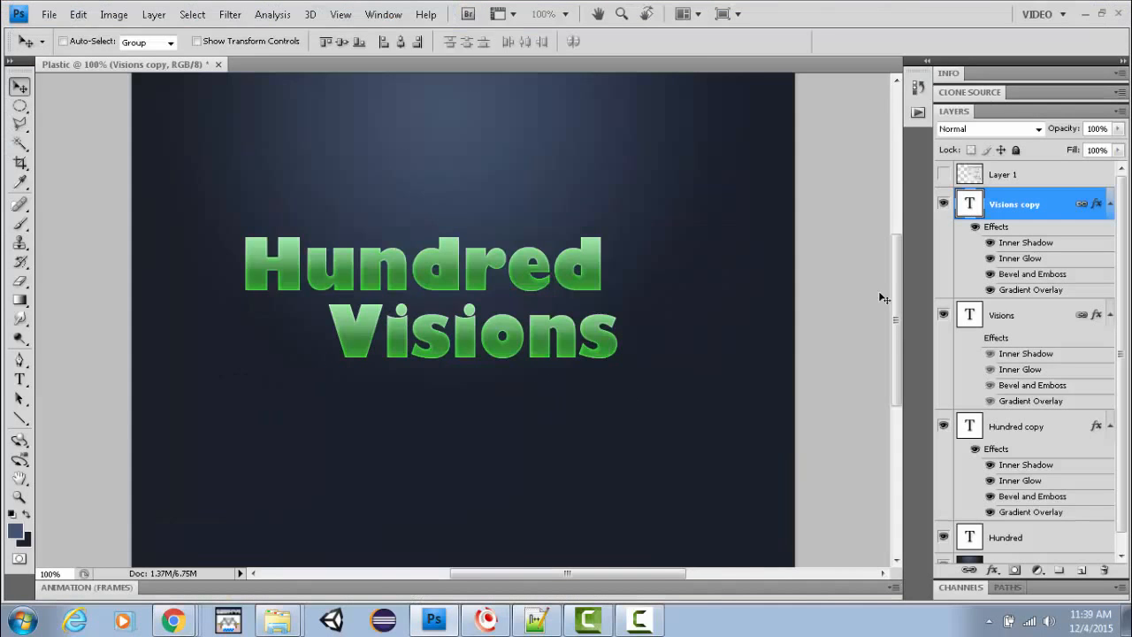
left_click(974, 339)
Step: Copy the layer style of the Hundred copy layer and paste it onto the Hundred layer
scroll(1034, 394, "down", 1)
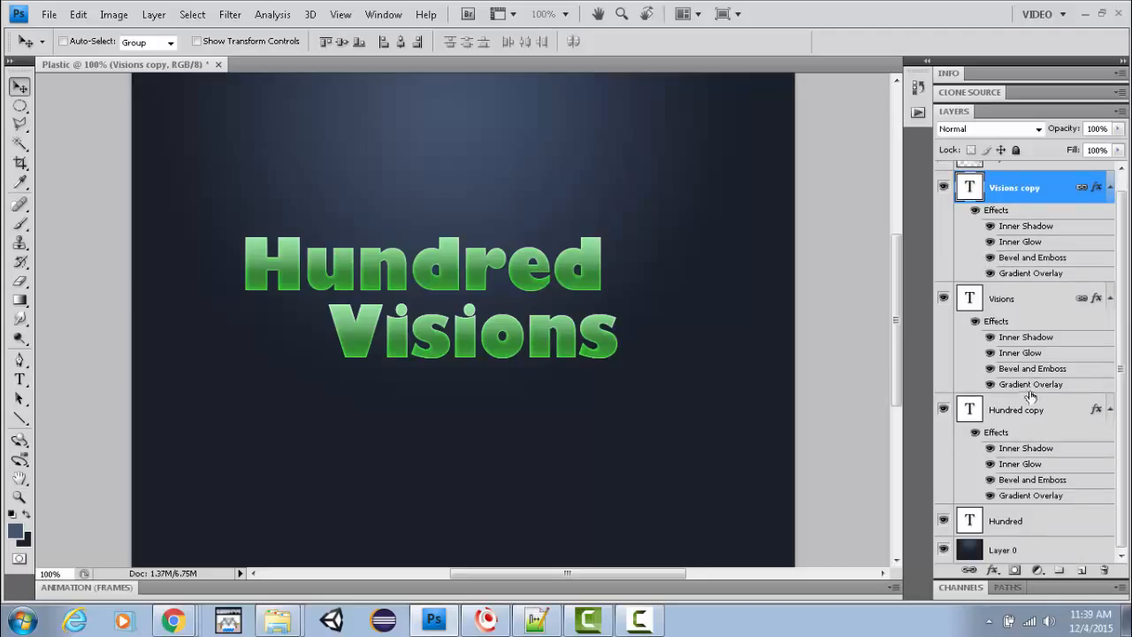
right_click(992, 414)
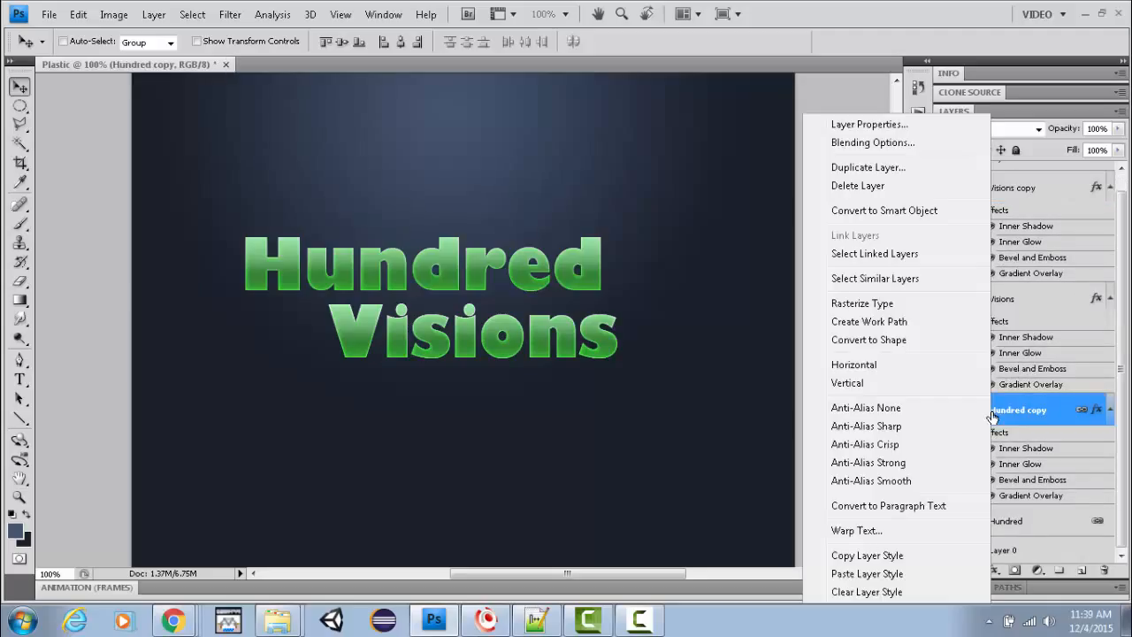
left_click(863, 558)
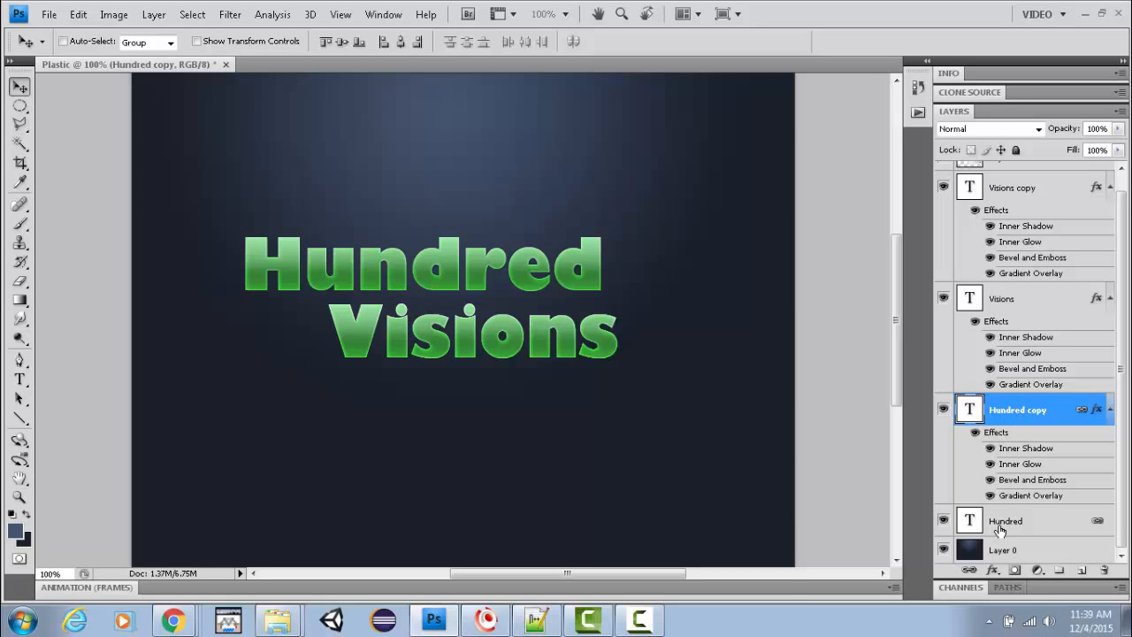
left_click(1000, 530)
right_click(1001, 530)
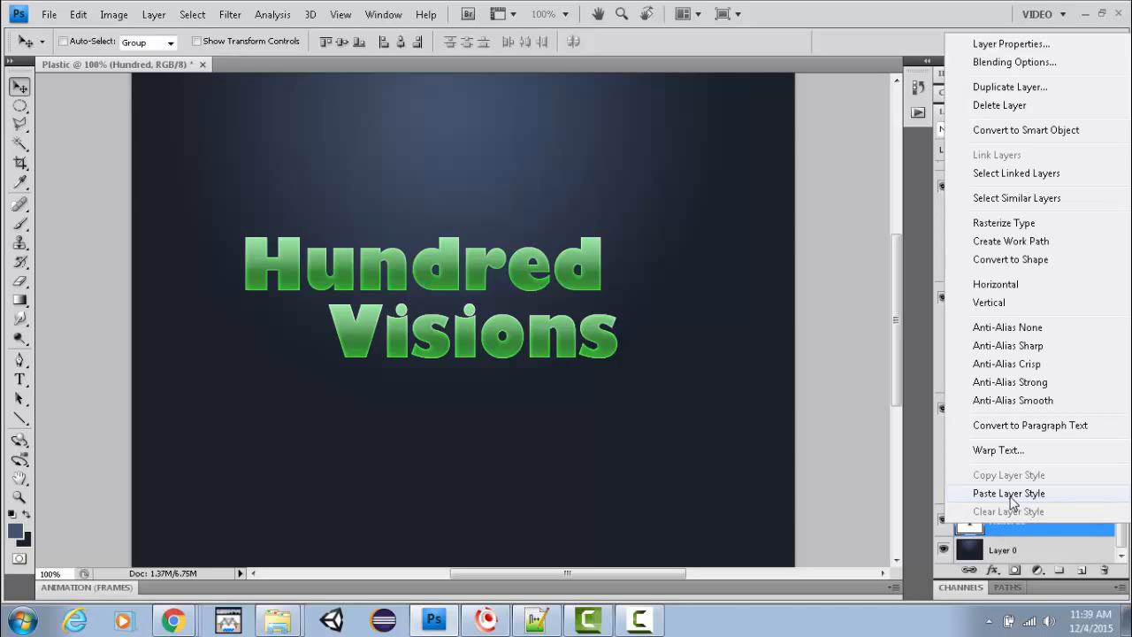
left_click(1009, 496)
scroll(1008, 485, "up", 1)
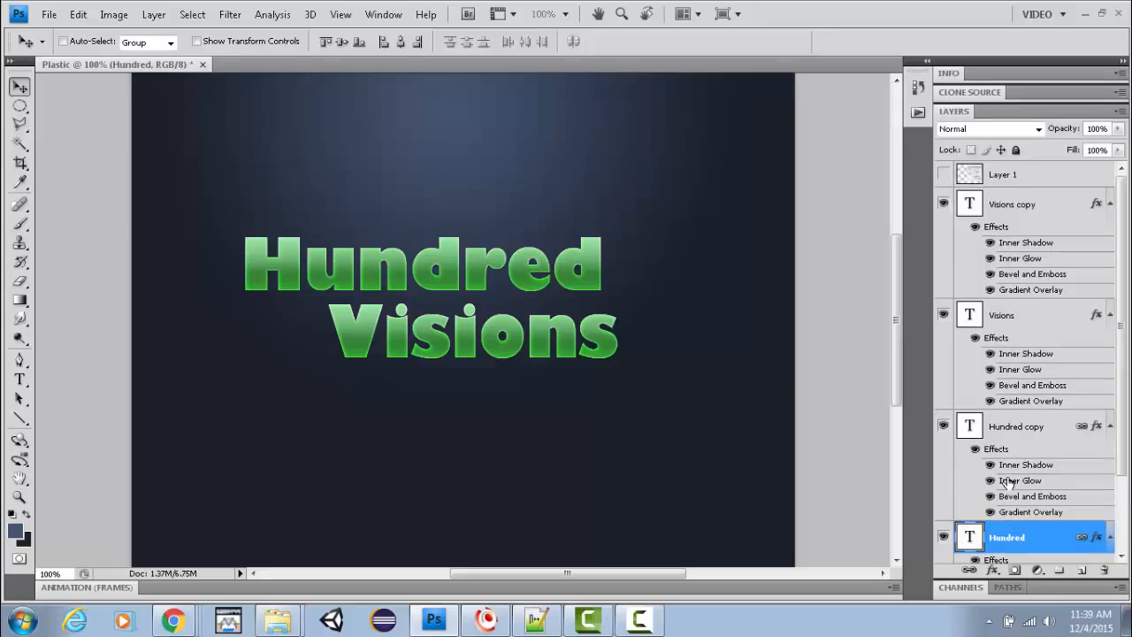
Step: Clear the layer styles from the Visions copy and Hundred copy text layers
scroll(1008, 482, "down", 3)
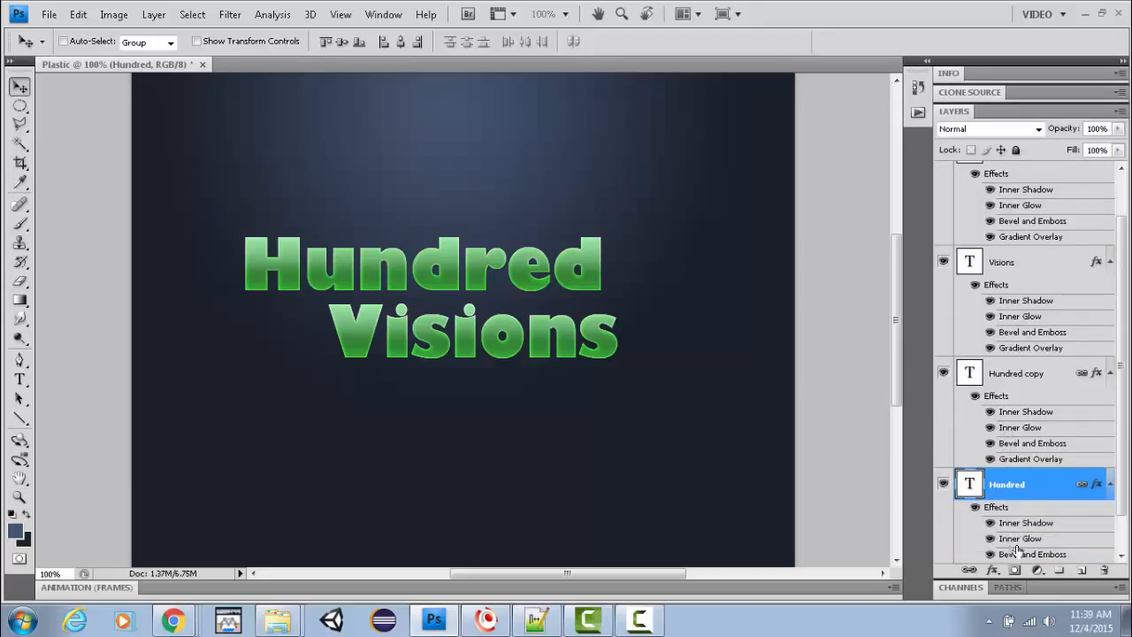
scroll(997, 301, "up", 2)
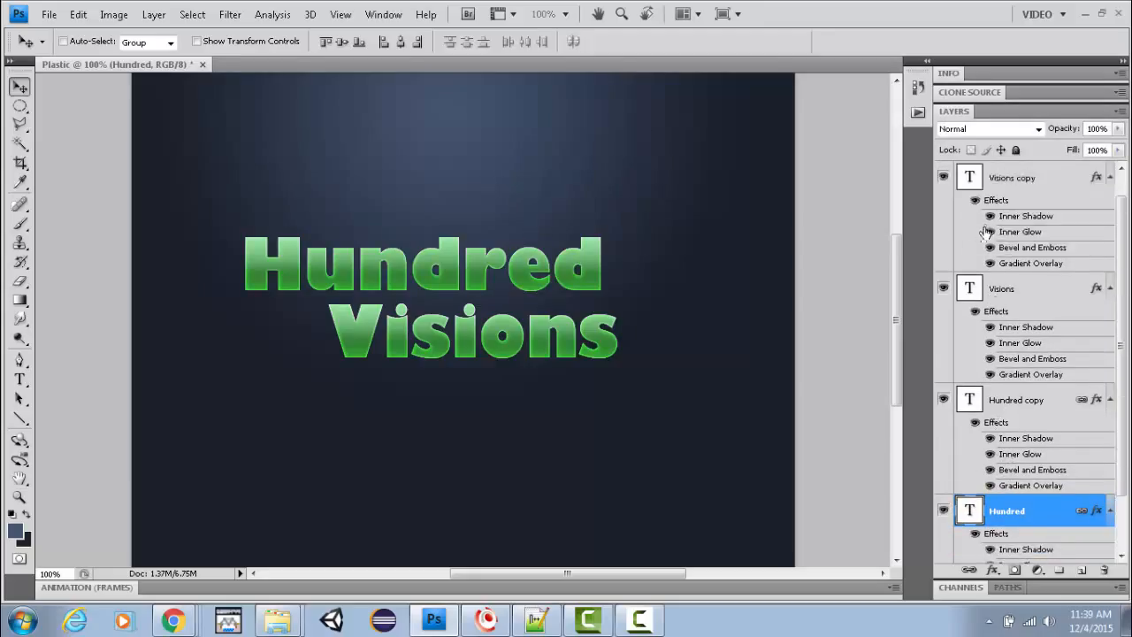
left_click(943, 177)
left_click(943, 179)
right_click(997, 202)
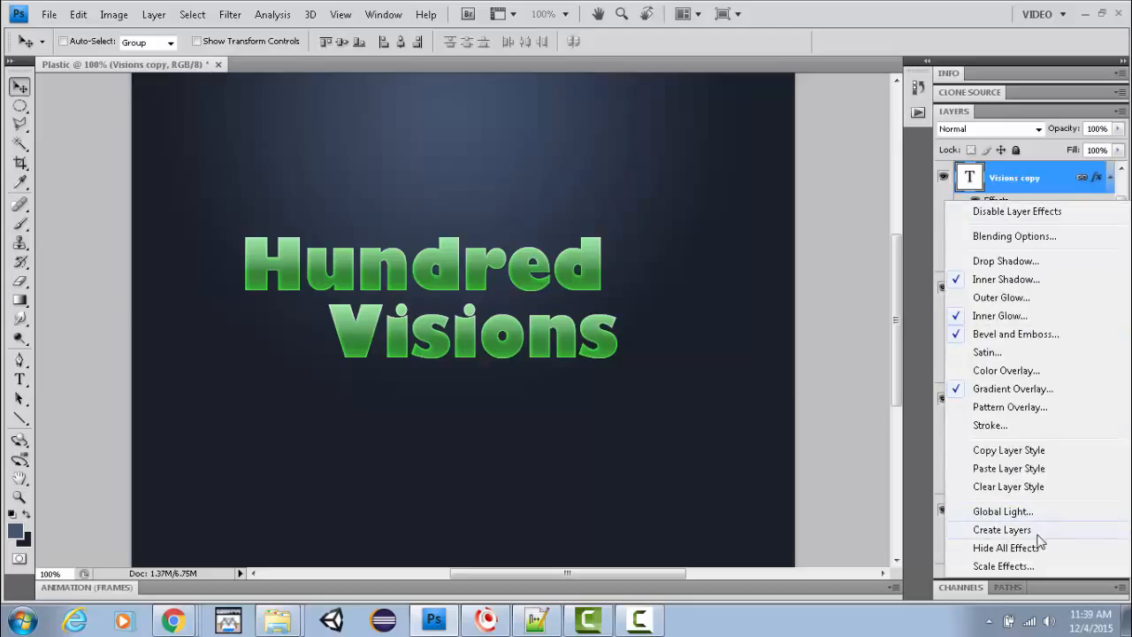
left_click(1024, 487)
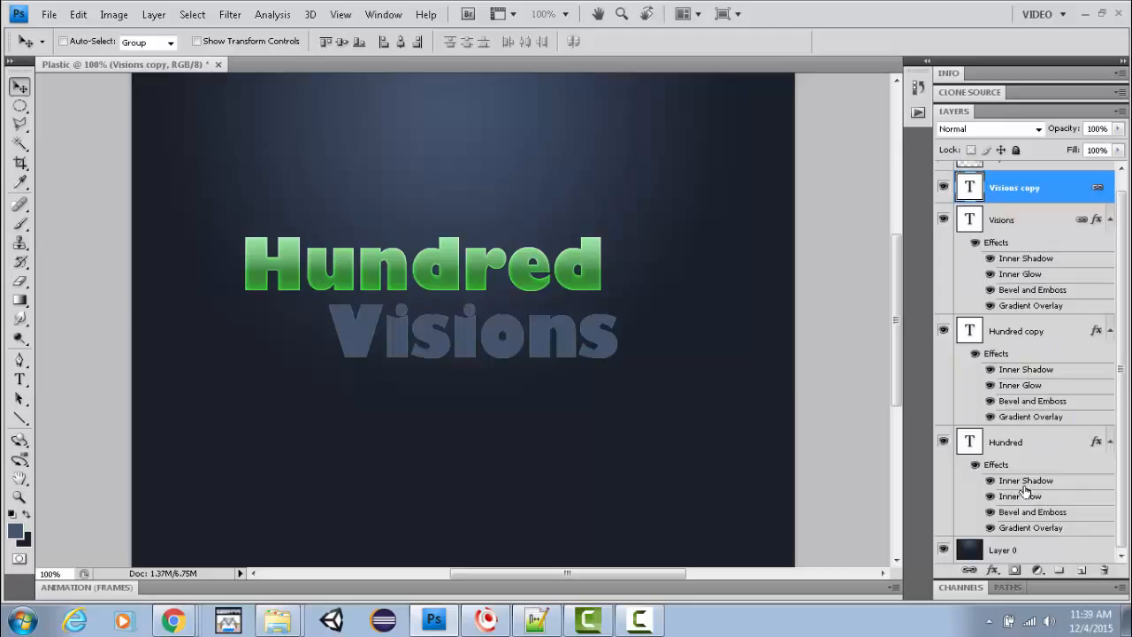
left_click(997, 342)
right_click(998, 341)
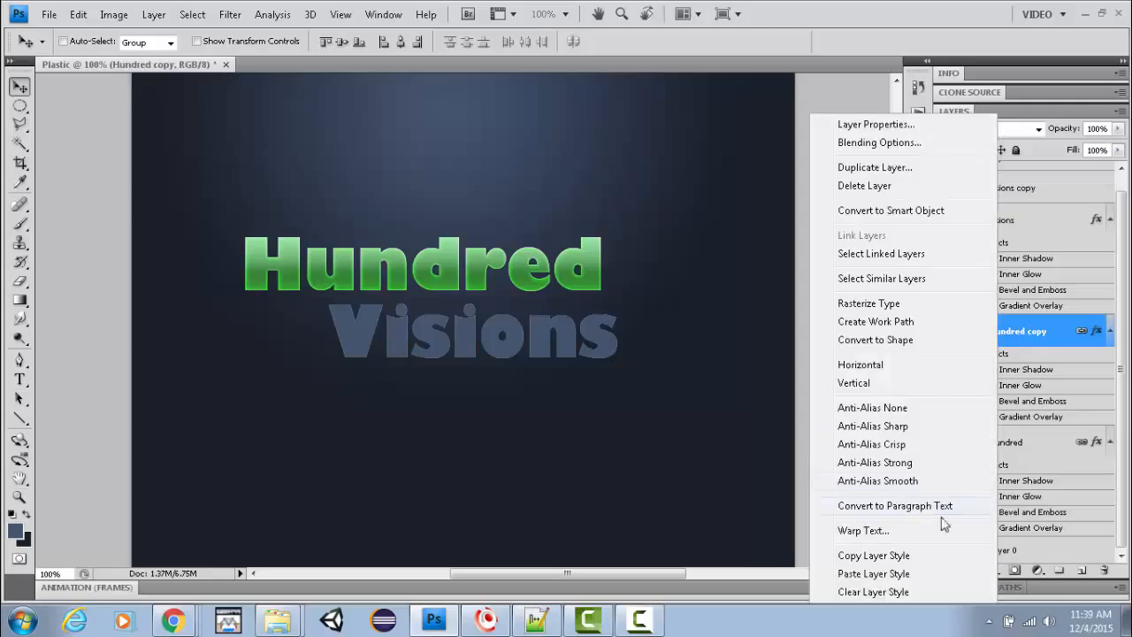
left_click(943, 591)
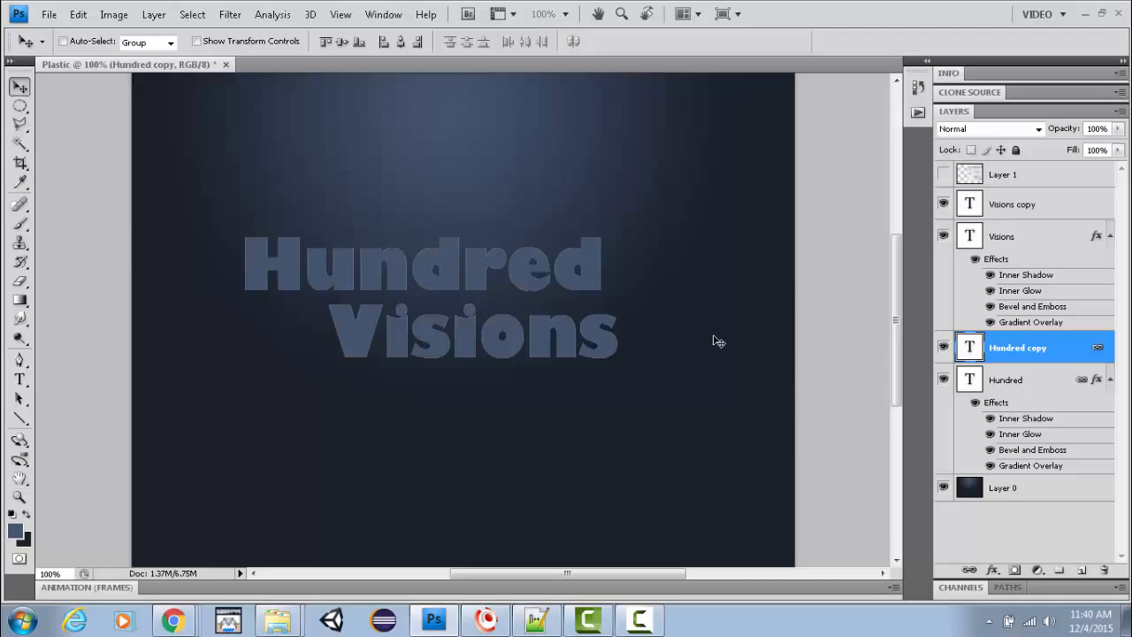
Step: Switch to the text effects tutorial in Chrome and copy the Layer Style settings image below the heavily modified bevel picture
key("alt+Tab")
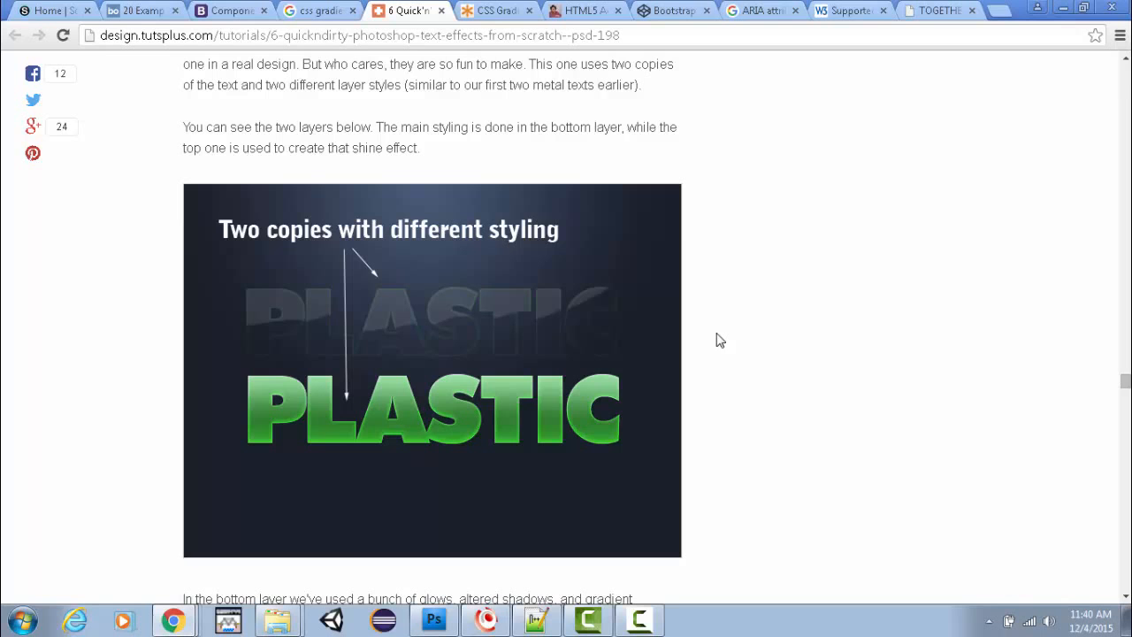
scroll(719, 341, "down", 7)
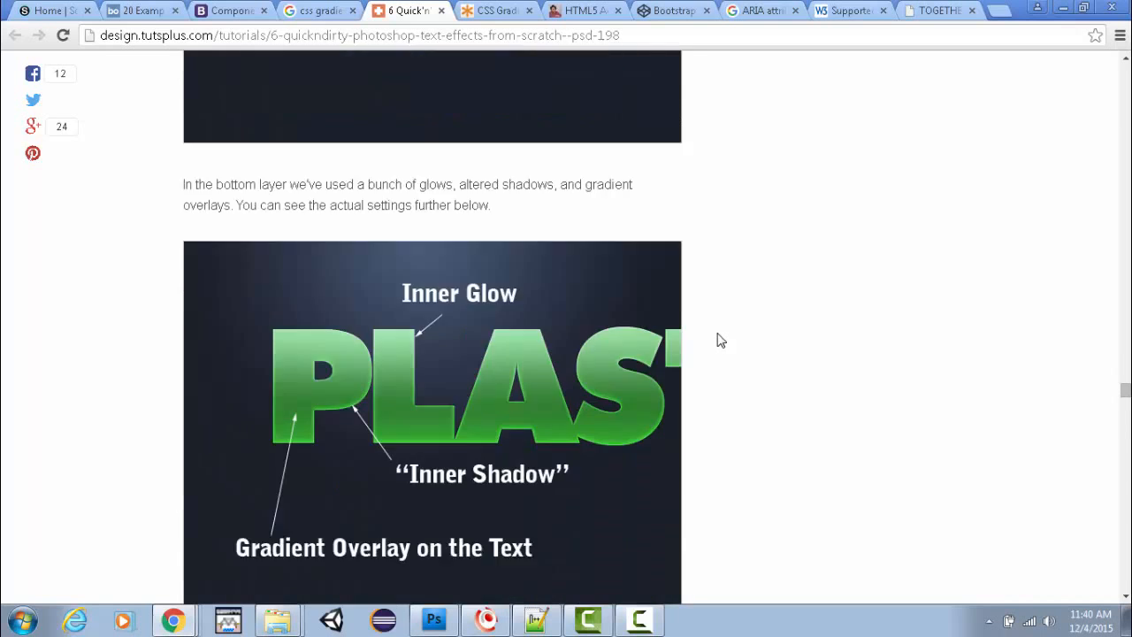
scroll(719, 339, "down", 15)
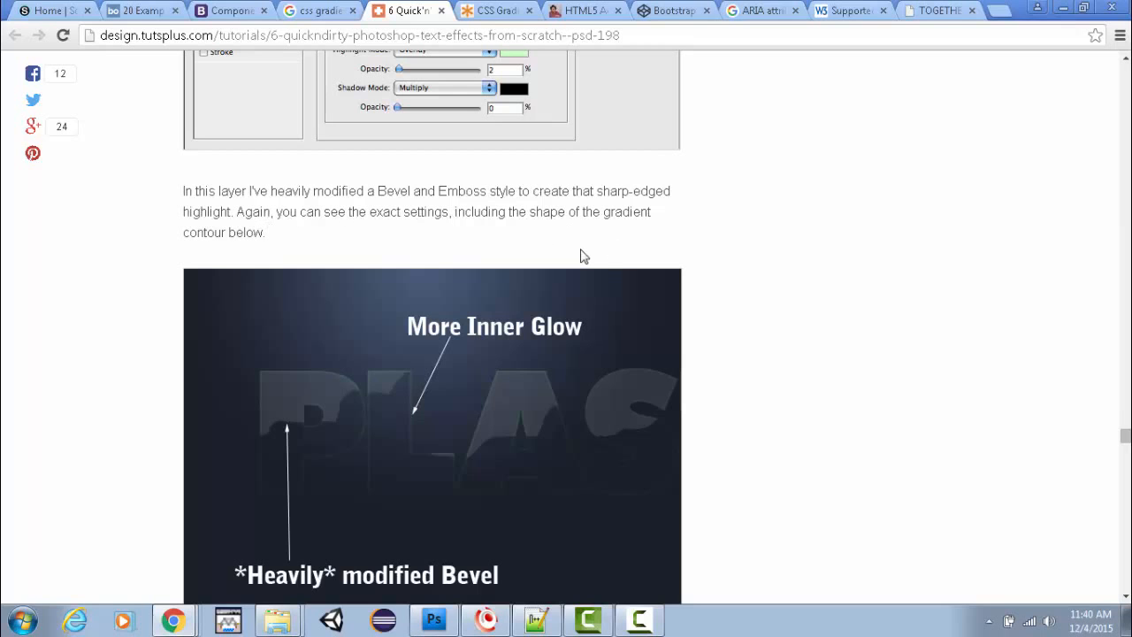
scroll(763, 361, "down", 6)
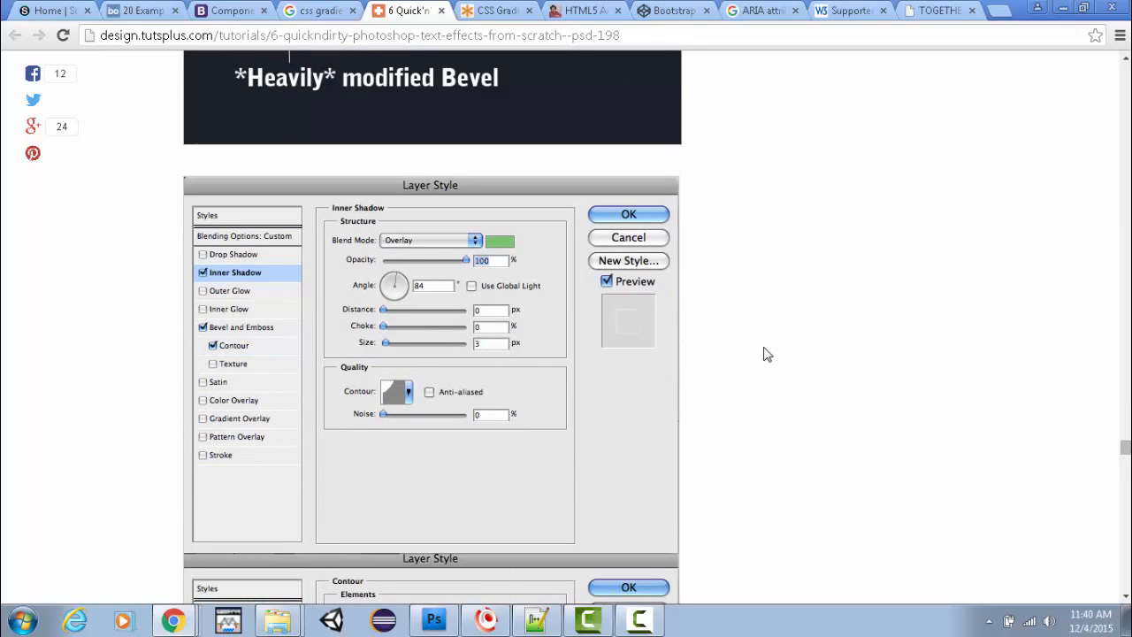
right_click(487, 309)
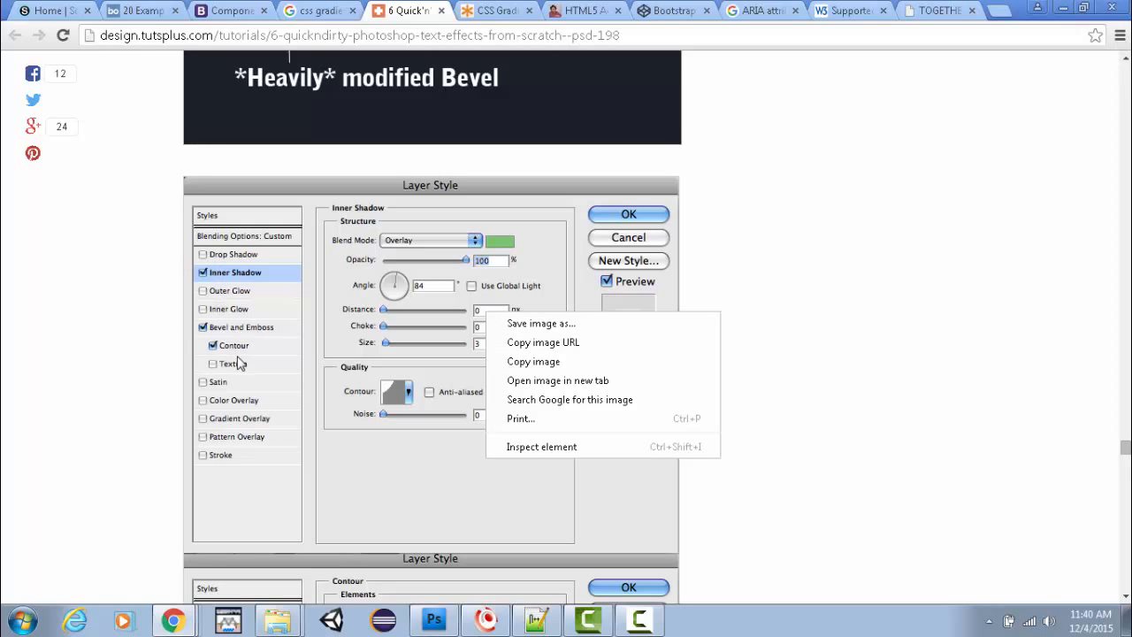
left_click(566, 362)
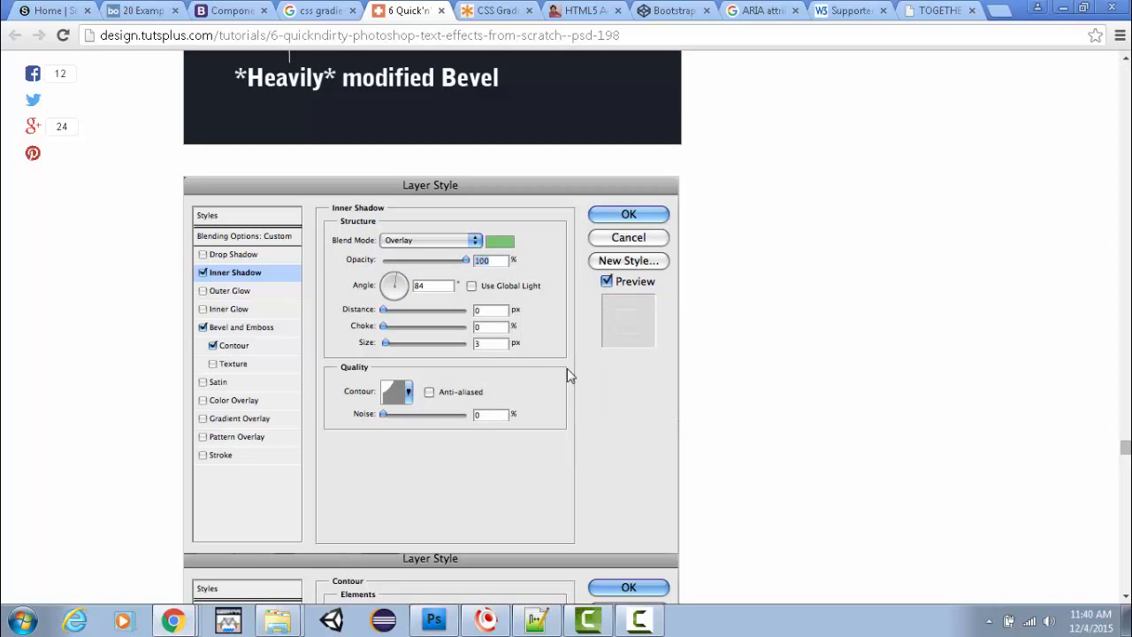
Step: Switch to Photoshop, paste the copied settings image as a new layer, and align it with the canvas's upper-left corner
left_click(433, 620)
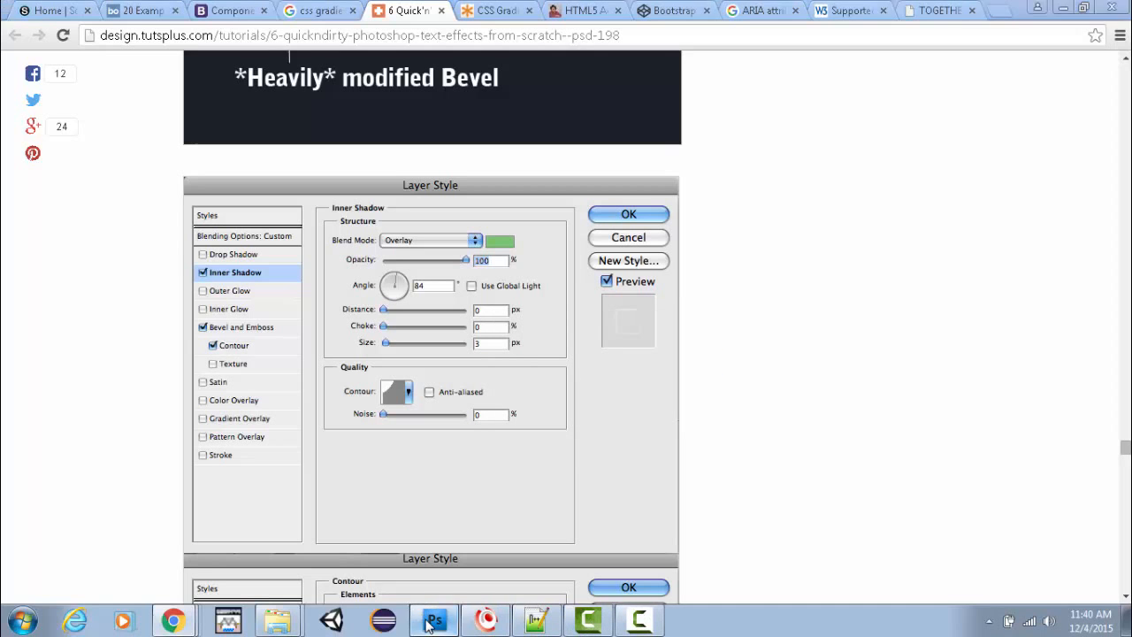
right_click(525, 320)
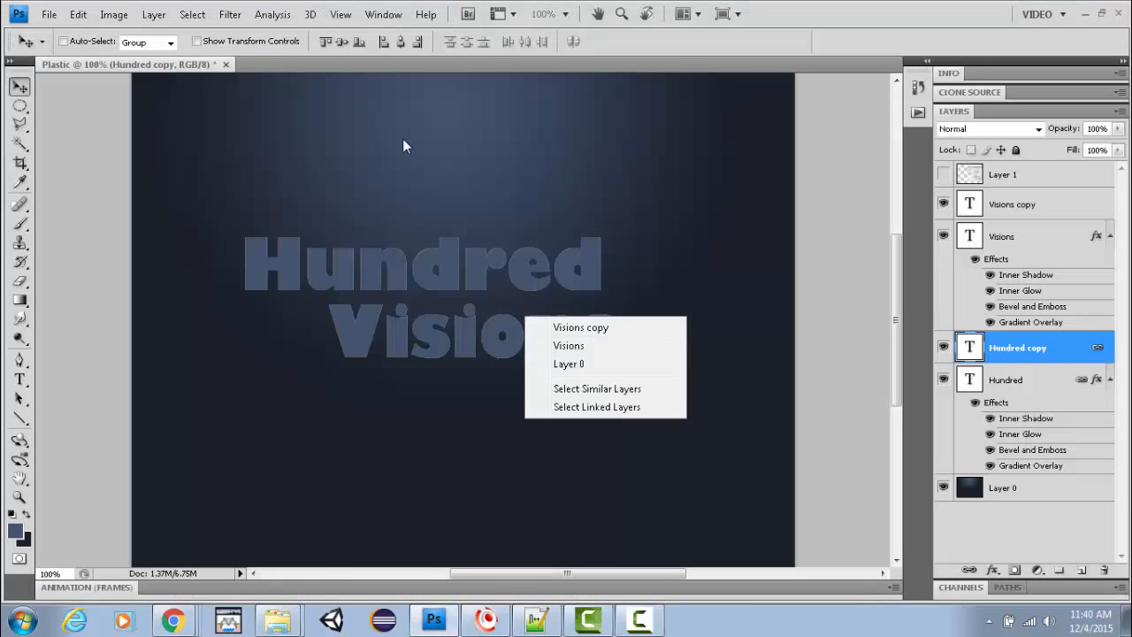
left_click(78, 14)
left_click(78, 14)
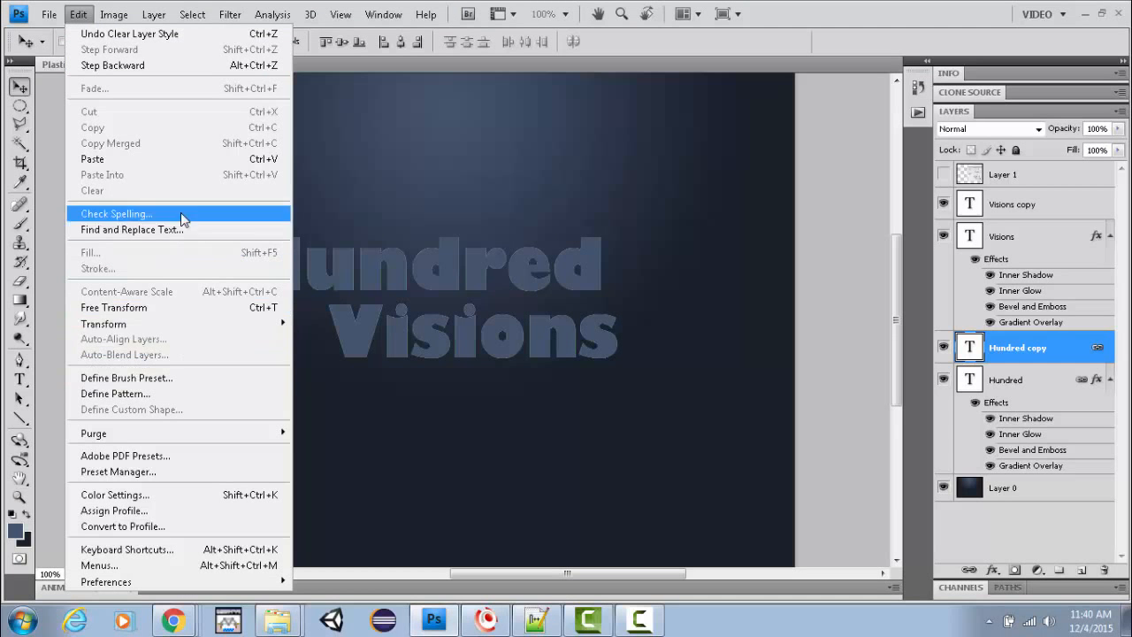
left_click(168, 171)
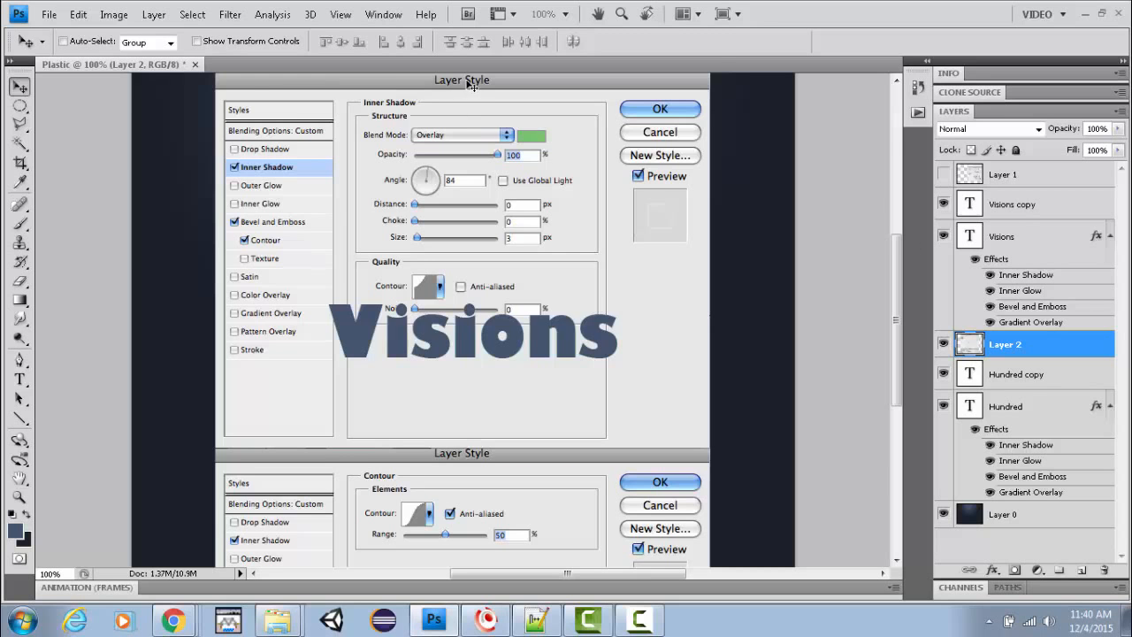
left_click_drag(470, 84, 387, 124)
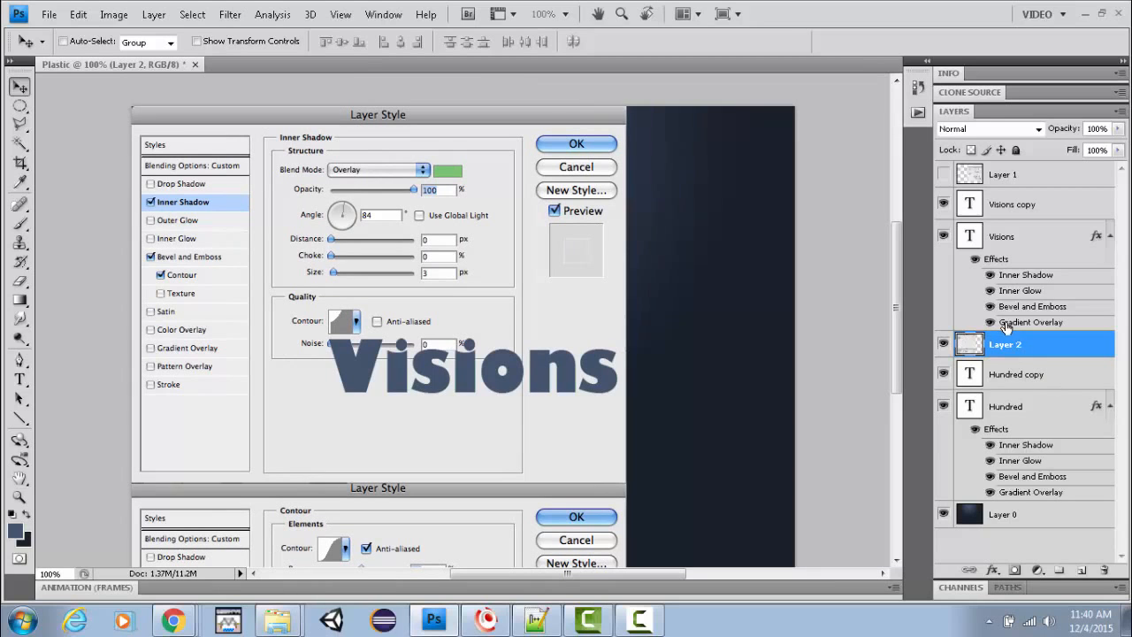
Step: Add an Inner Shadow to the Visions copy layer with Overlay blend mode and the green sampled from the reference image
left_click(1006, 205)
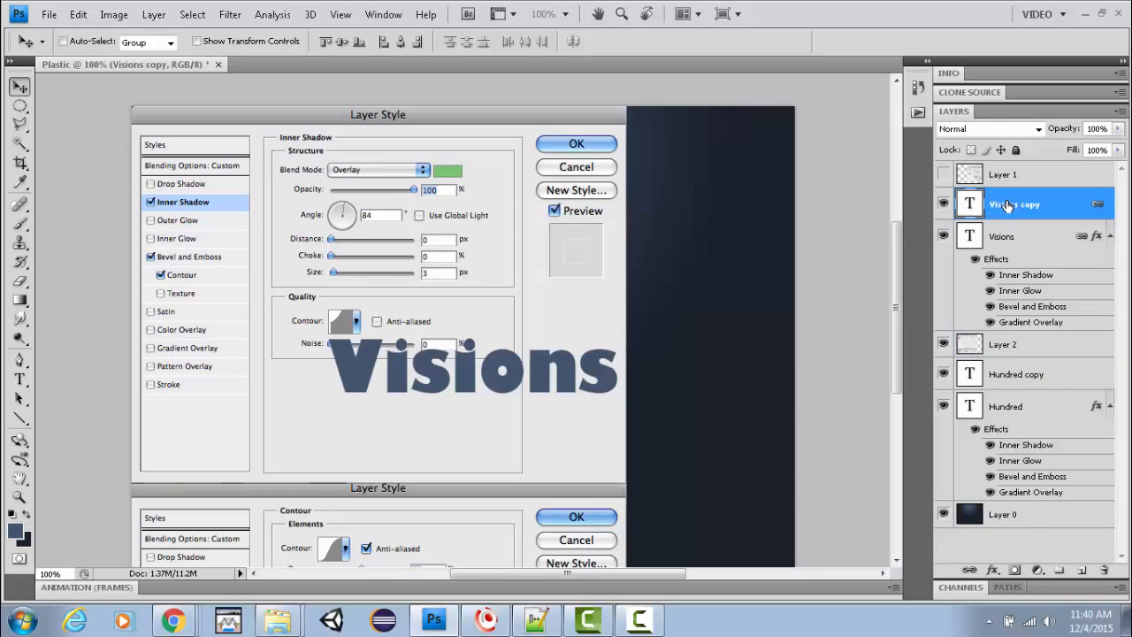
left_click(992, 571)
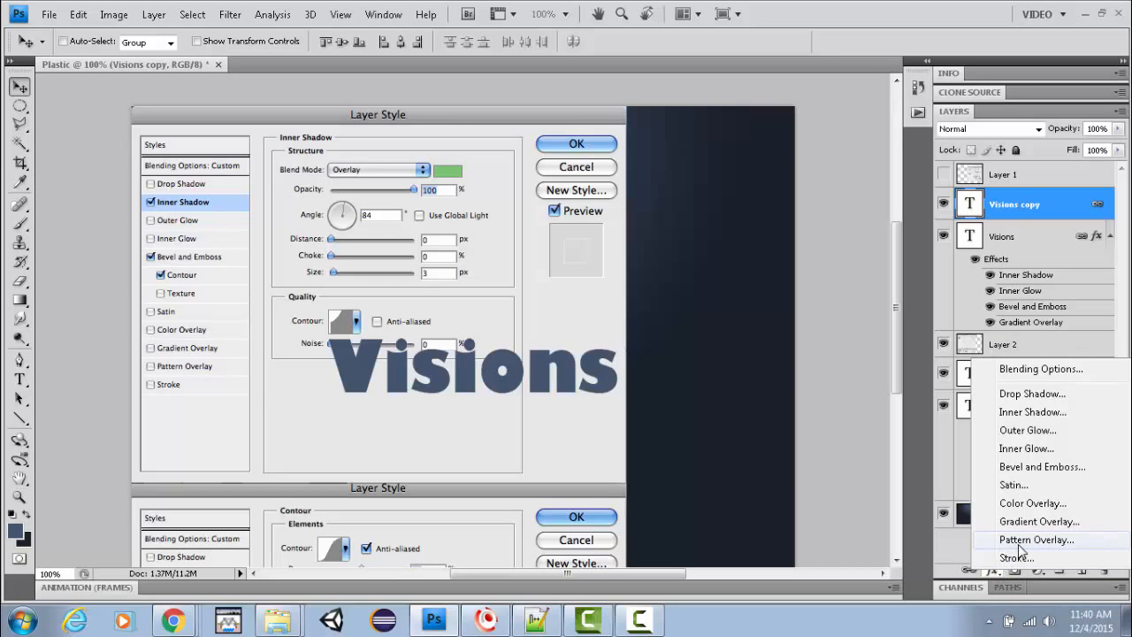
key("space")
left_click(1058, 418)
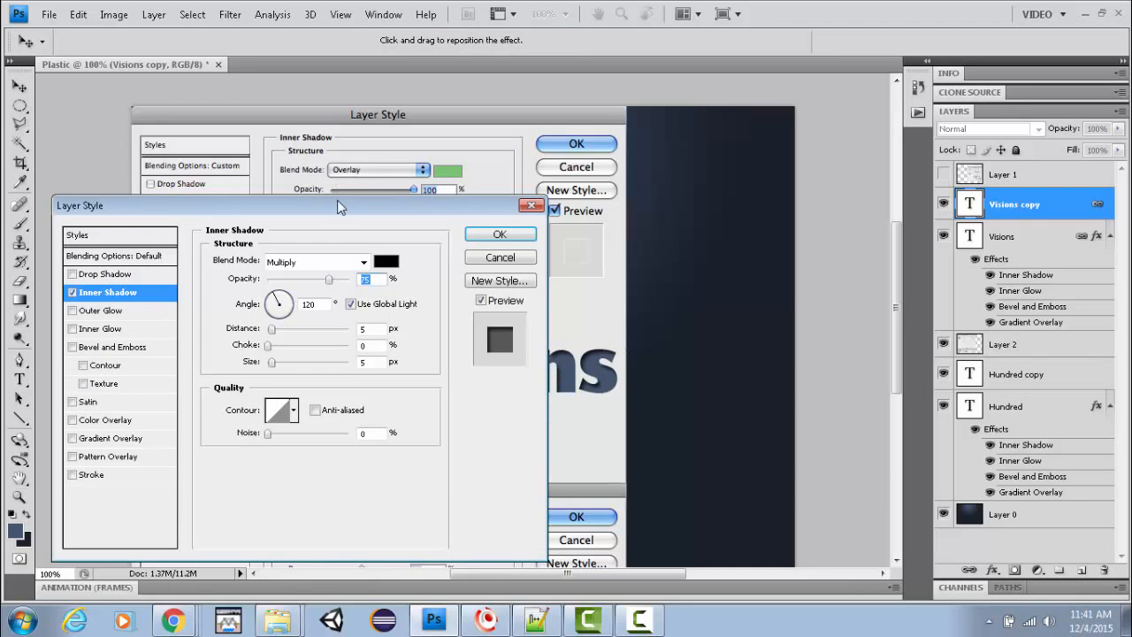
left_click(364, 264)
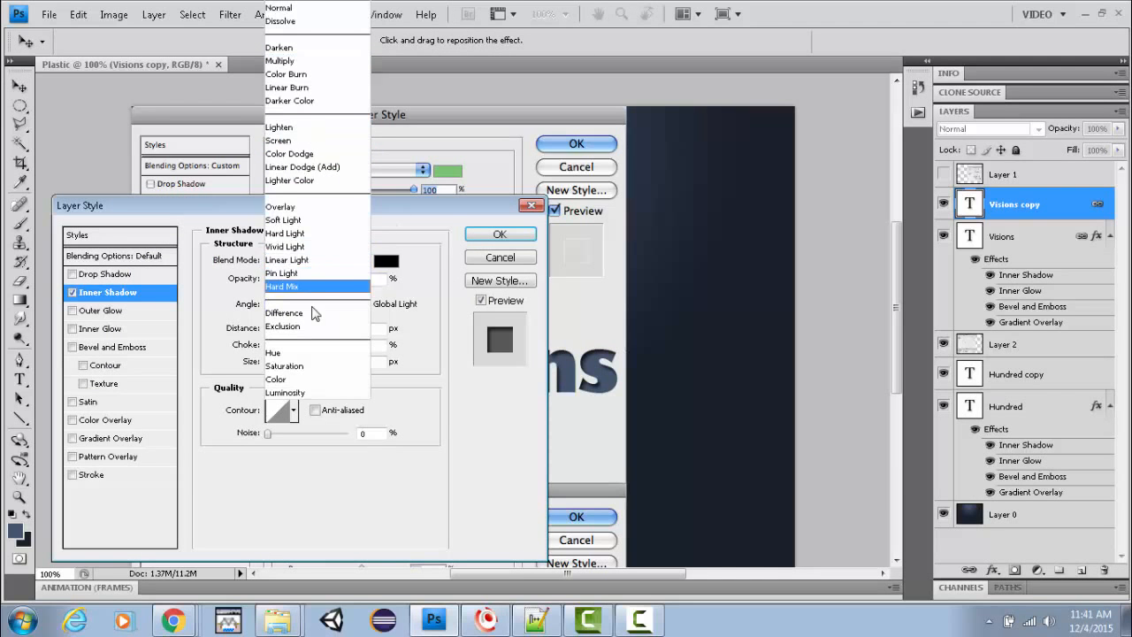
left_click(311, 208)
left_click(387, 262)
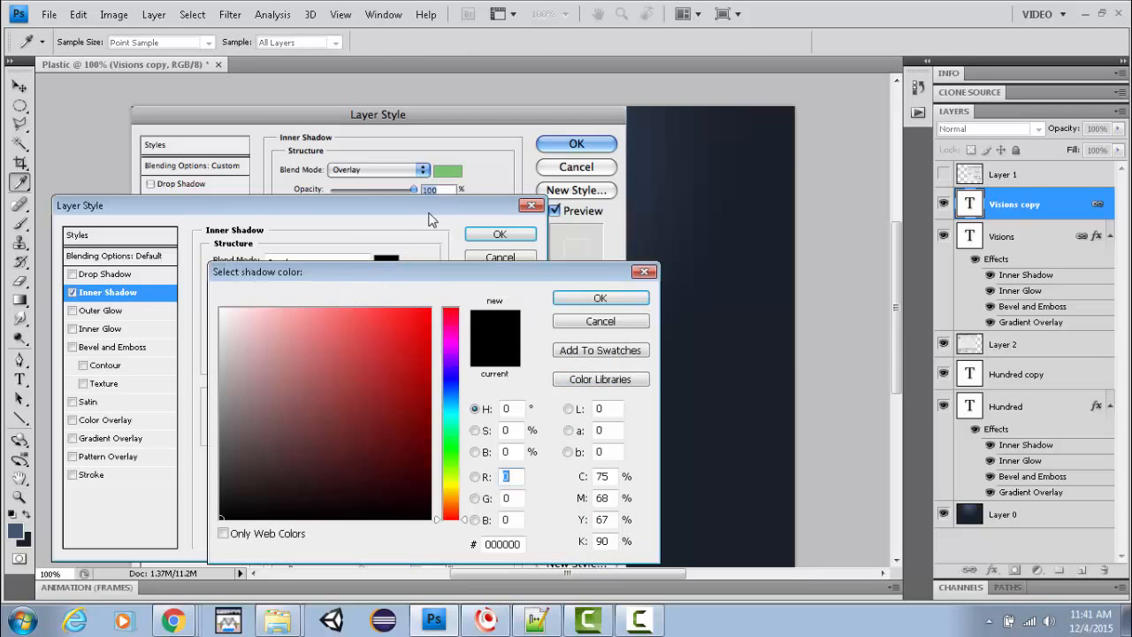
left_click(448, 173)
left_click(610, 299)
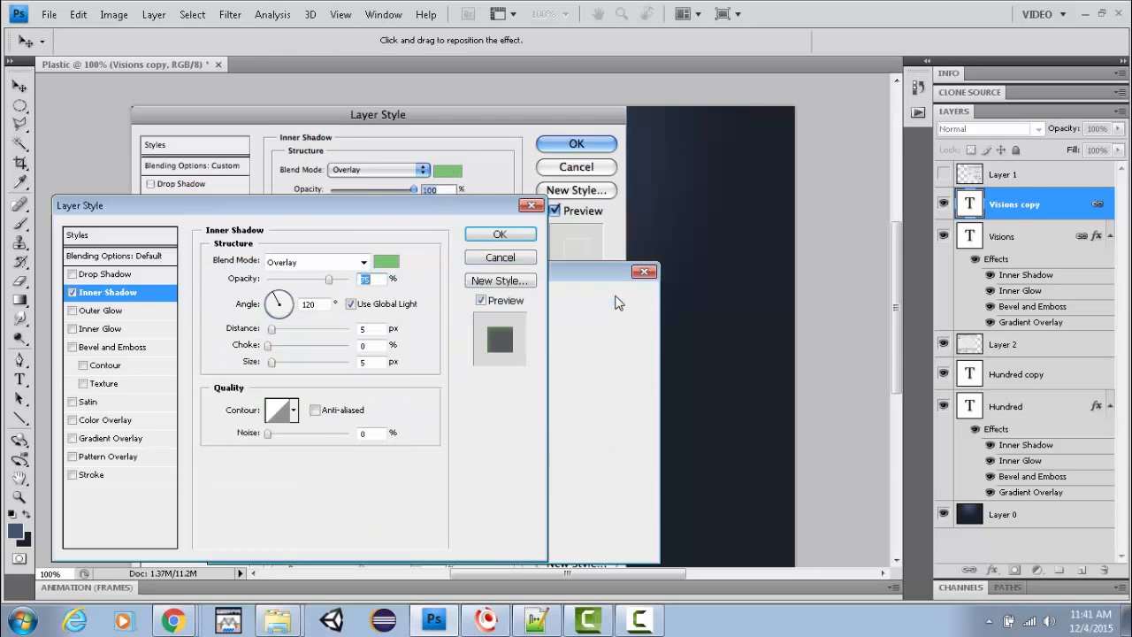
Step: Set the inner shadow's opacity to 100%, angle to 84°, distance to 0 px and size to 3 px
left_click_drag(406, 208, 441, 280)
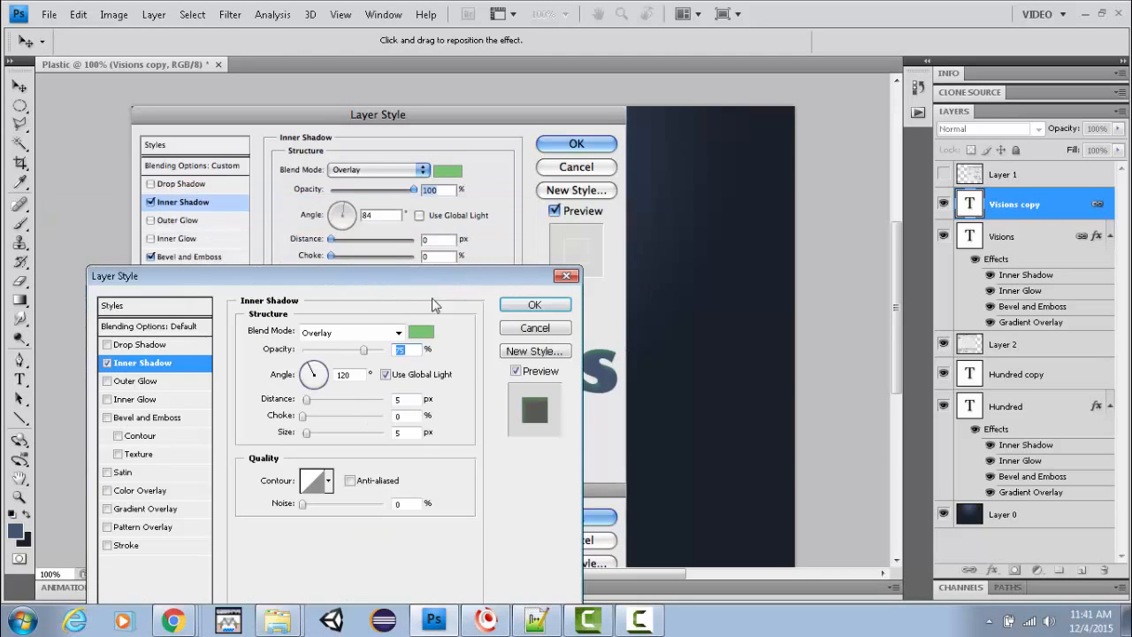
type("100")
left_click_drag(398, 271, 527, 266)
left_click(461, 360)
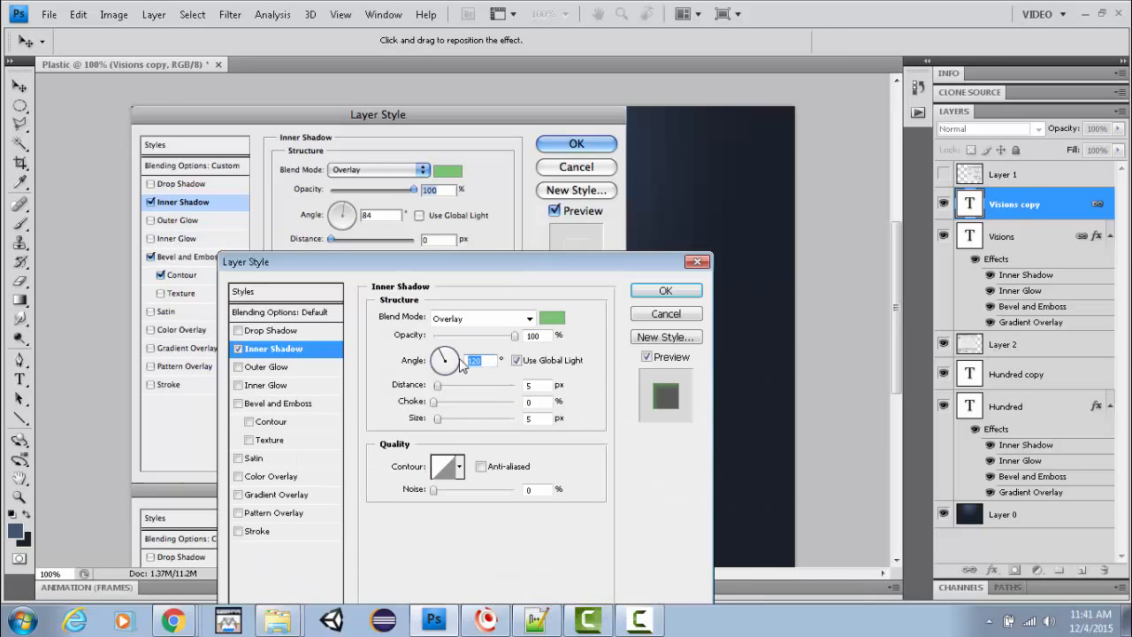
type("84")
left_click_drag(416, 269, 404, 309)
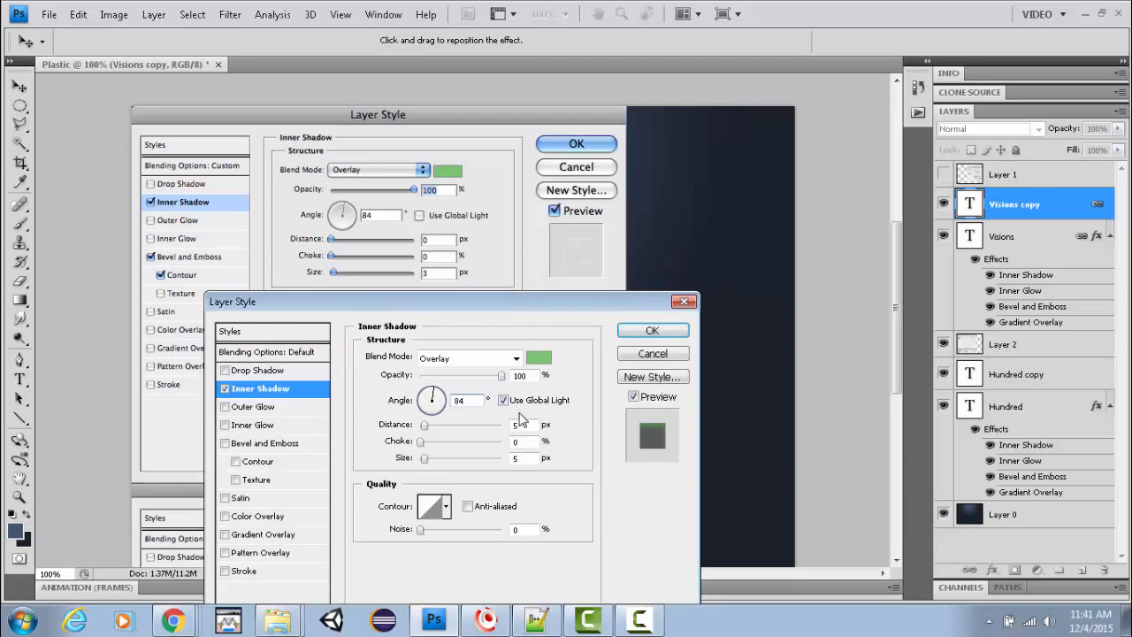
double_click(519, 424)
type("0")
double_click(512, 459)
Step: Set the inner shadow's quality contour to Cove - Shallow and apply the style to the Visions copy layer
left_click_drag(515, 303, 700, 267)
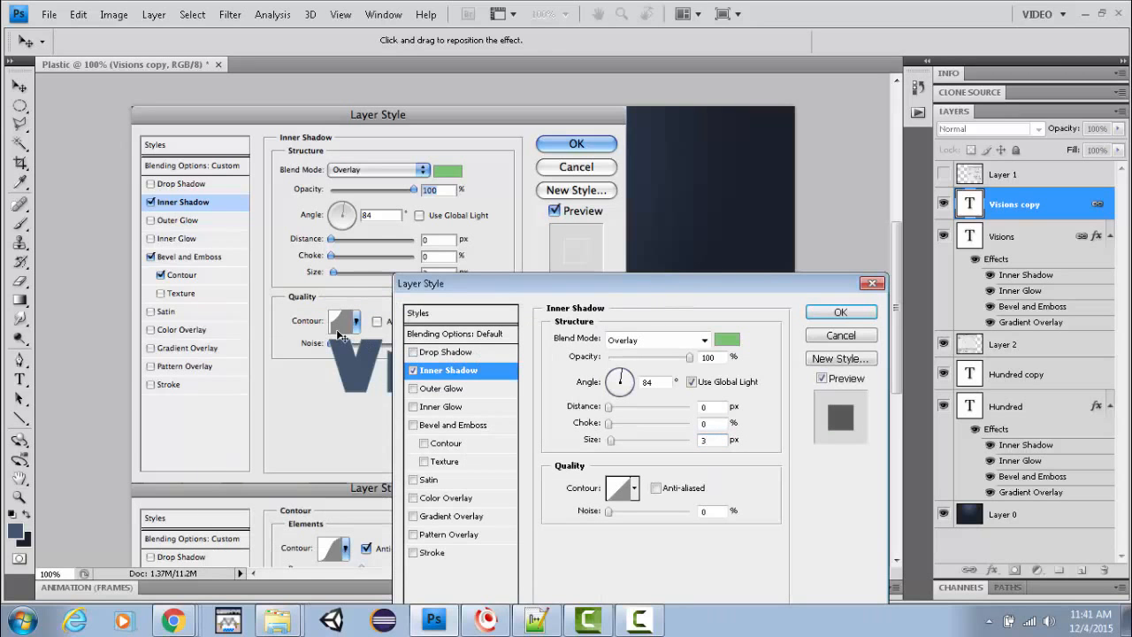
left_click(634, 489)
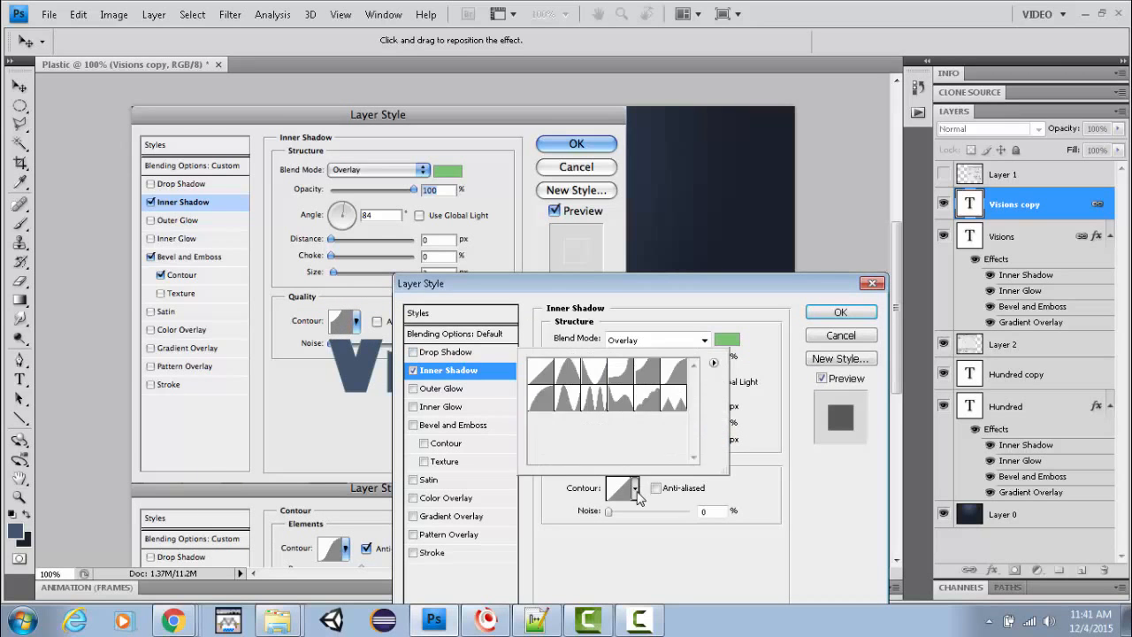
left_click(650, 372)
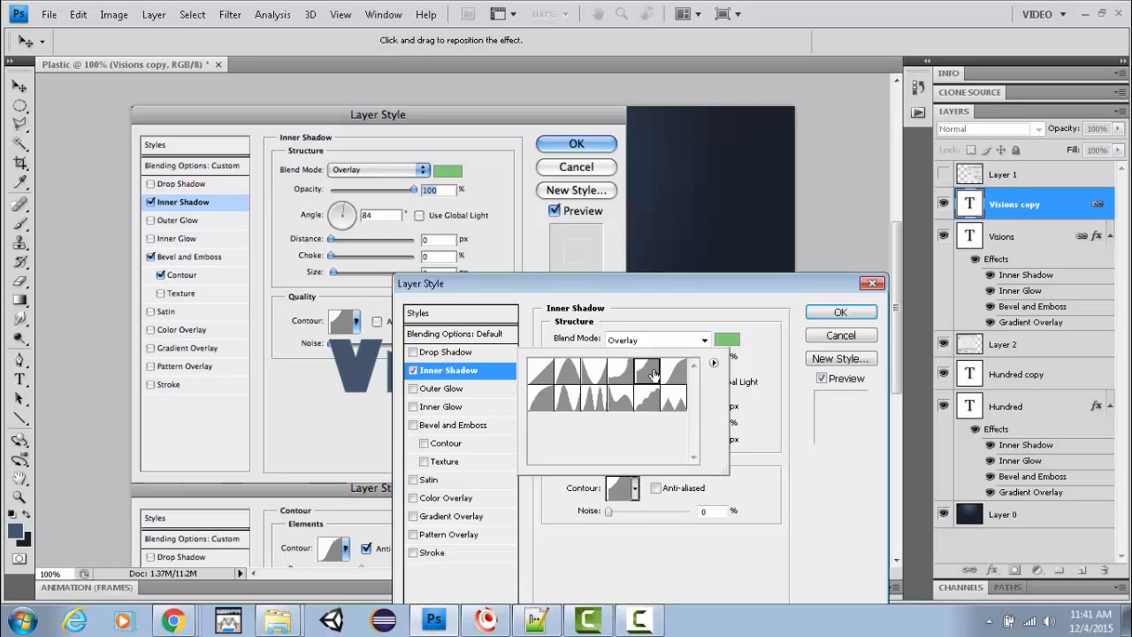
left_click(785, 521)
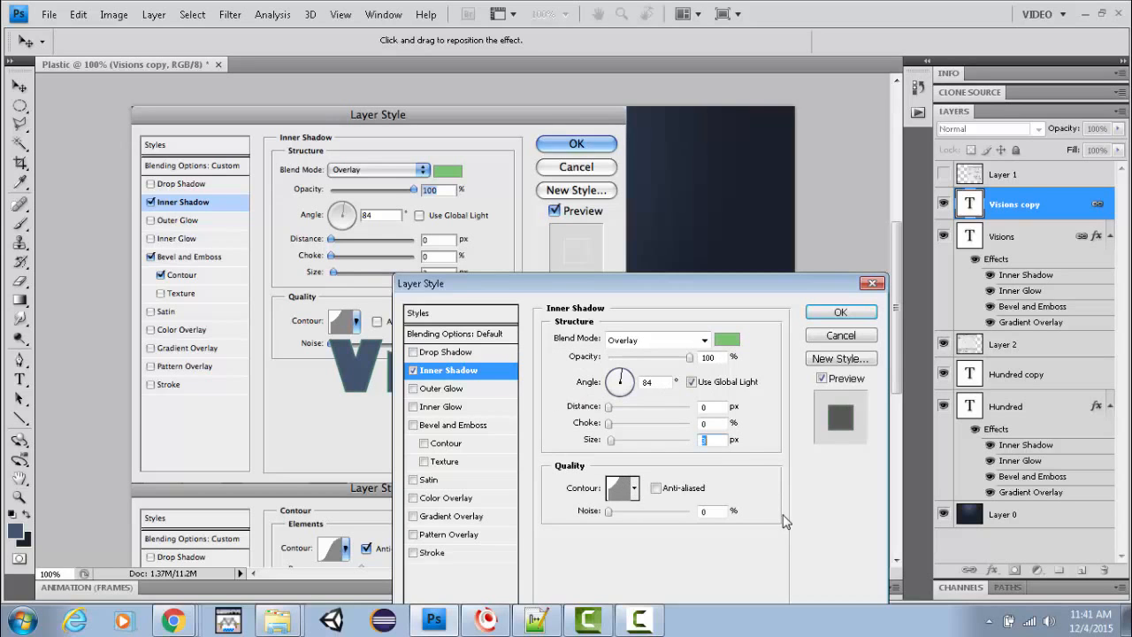
left_click_drag(502, 284, 488, 413)
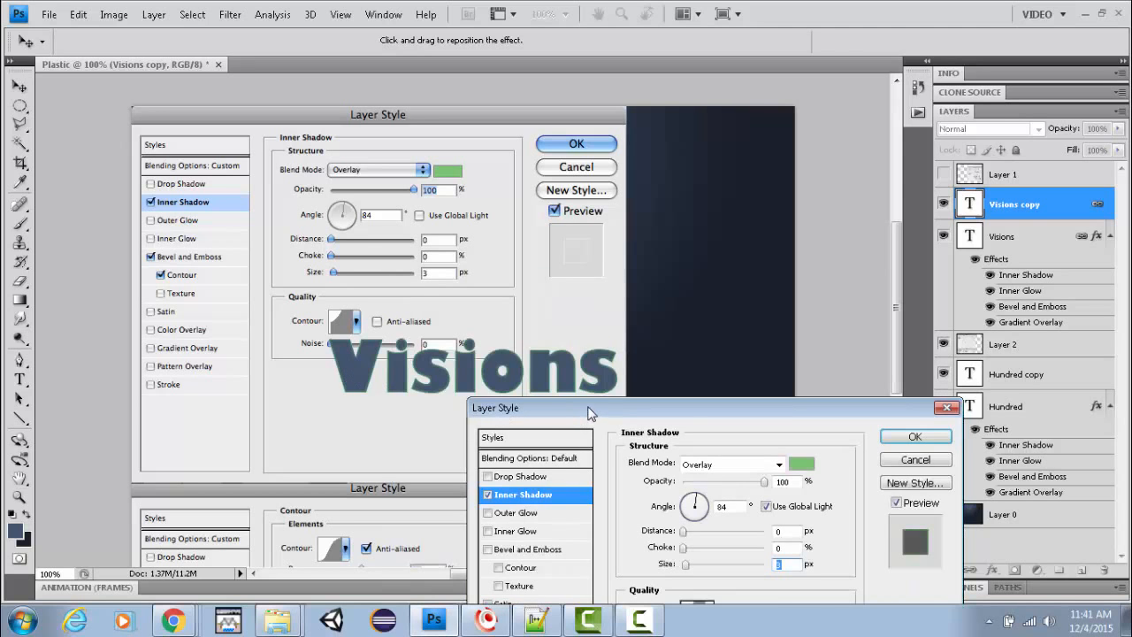
left_click_drag(590, 411, 488, 189)
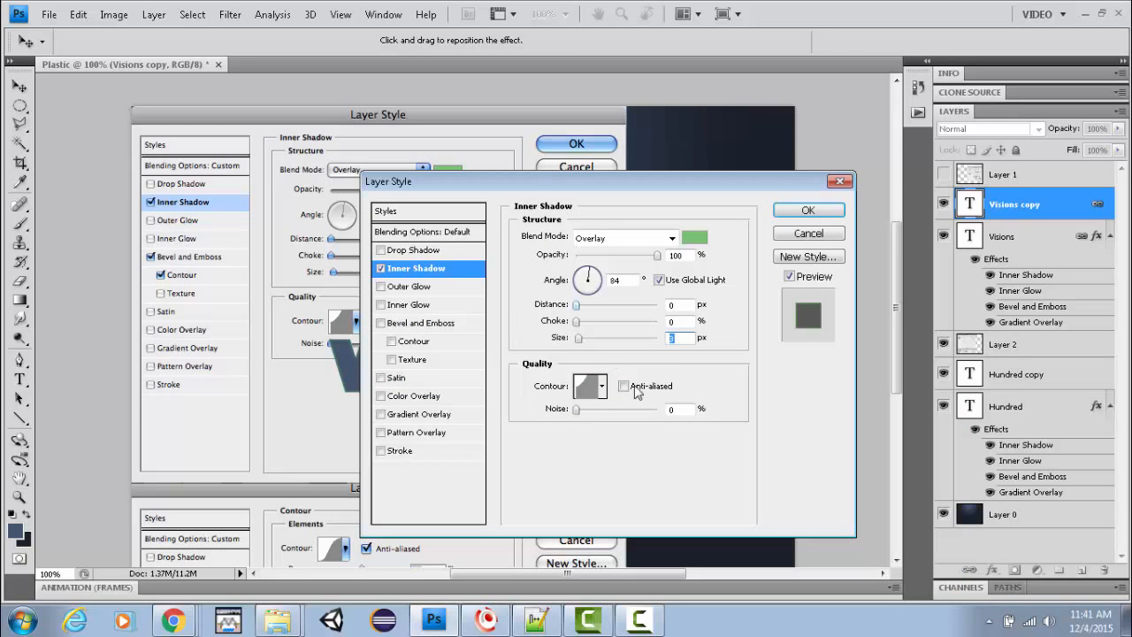
left_click(803, 212)
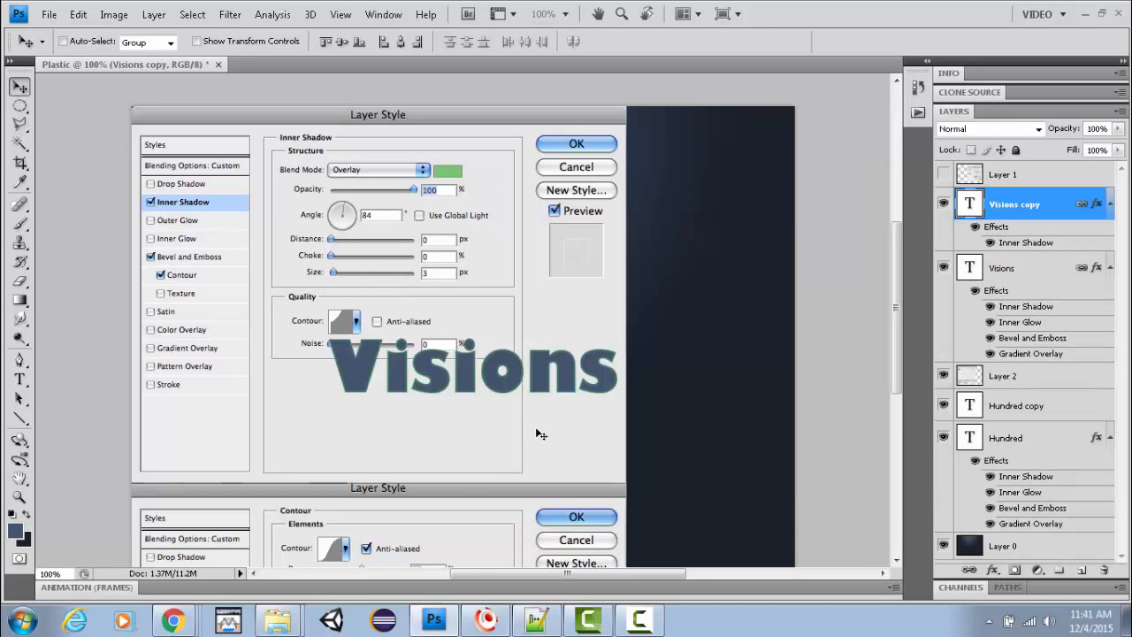
Step: Shift the Layer 2 reference image to its Contour settings and add Bevel and Emboss with a Gaussian contour to the Visions copy layer
left_click(1033, 181)
left_click(1017, 377)
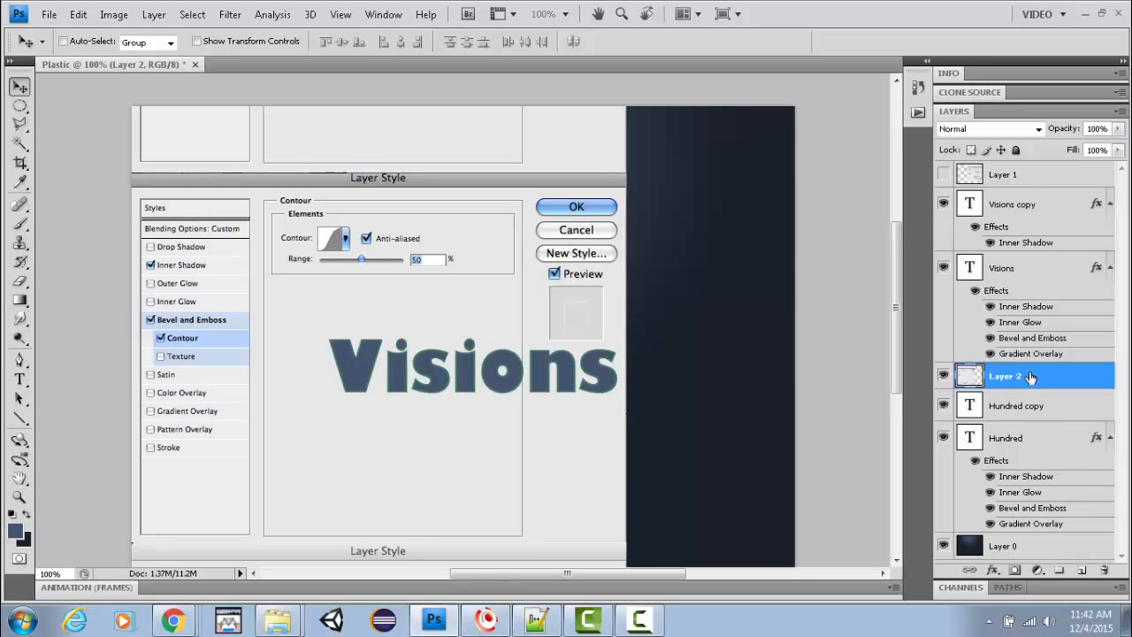
double_click(1016, 231)
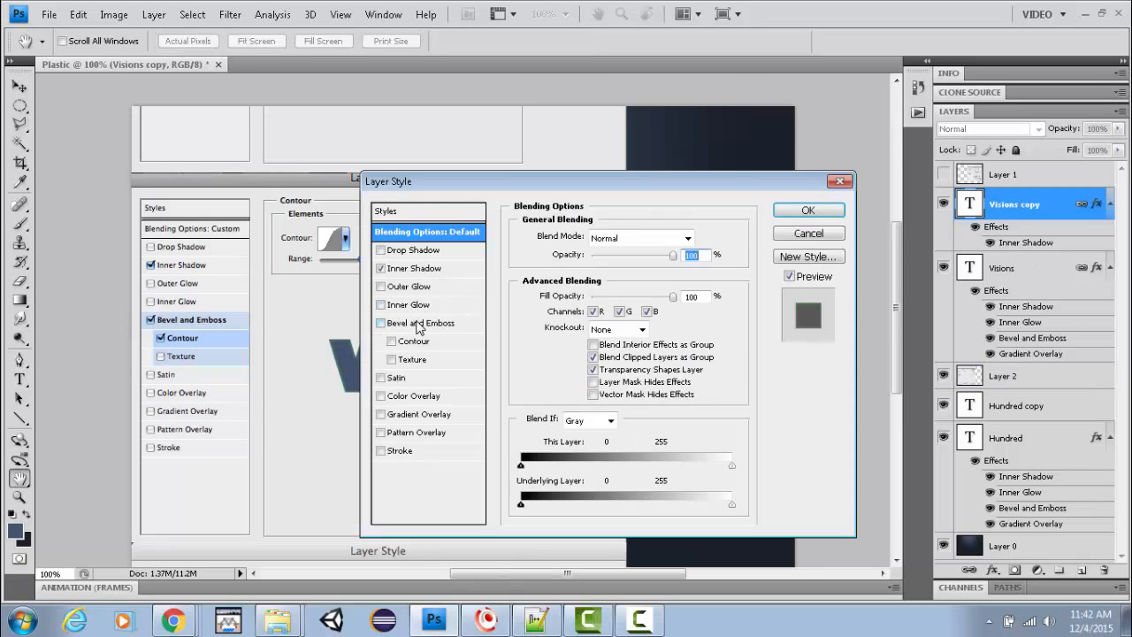
left_click(419, 326)
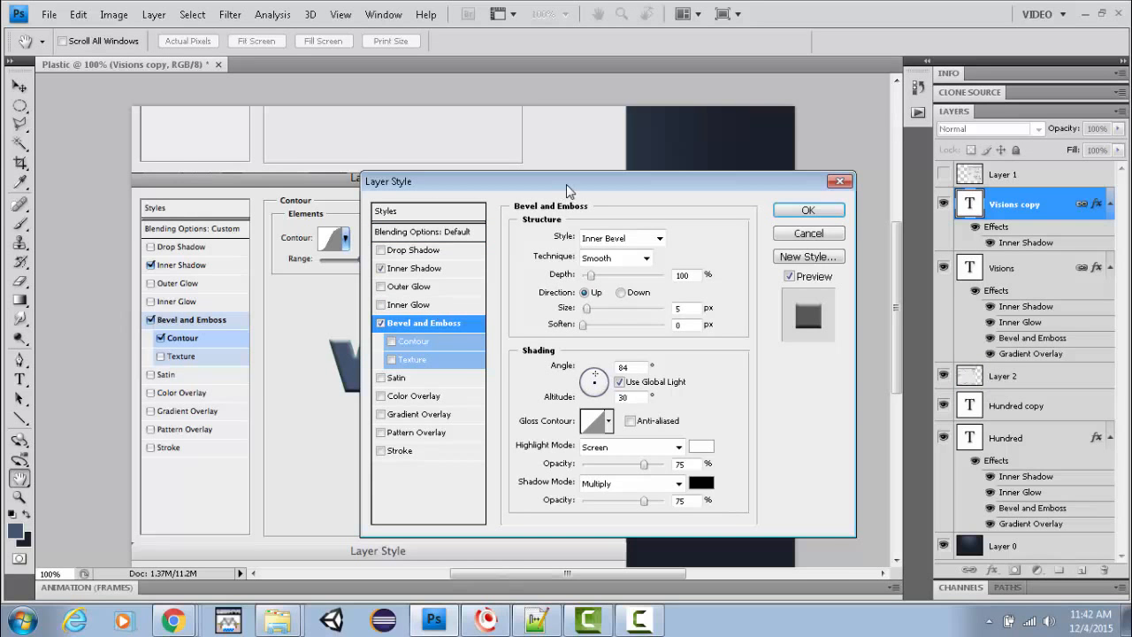
left_click_drag(566, 185, 562, 326)
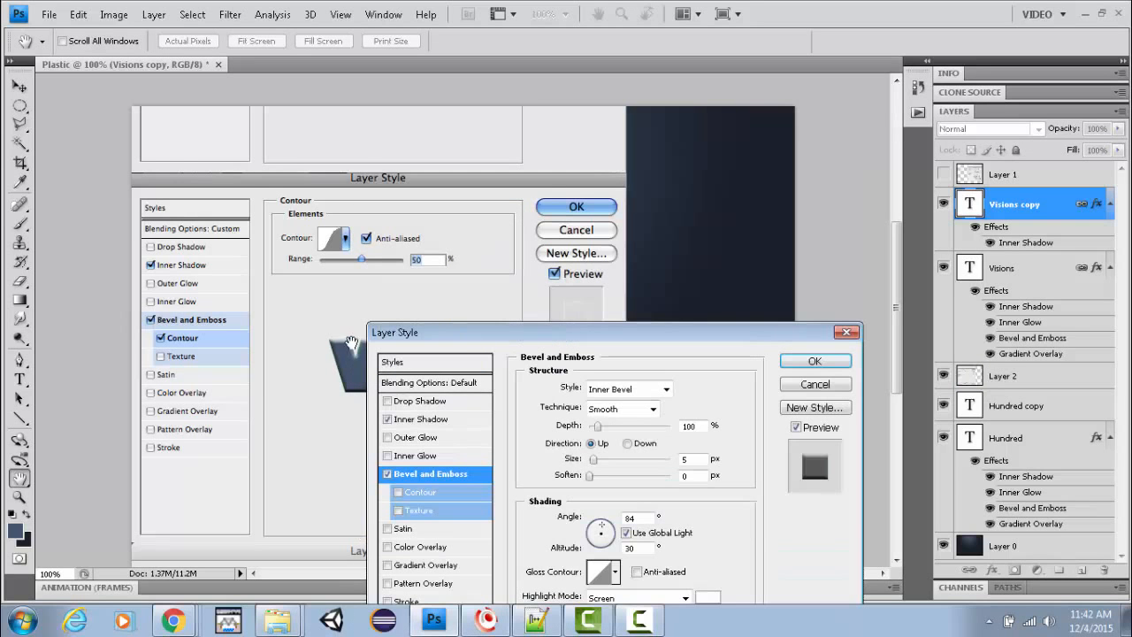
left_click(423, 498)
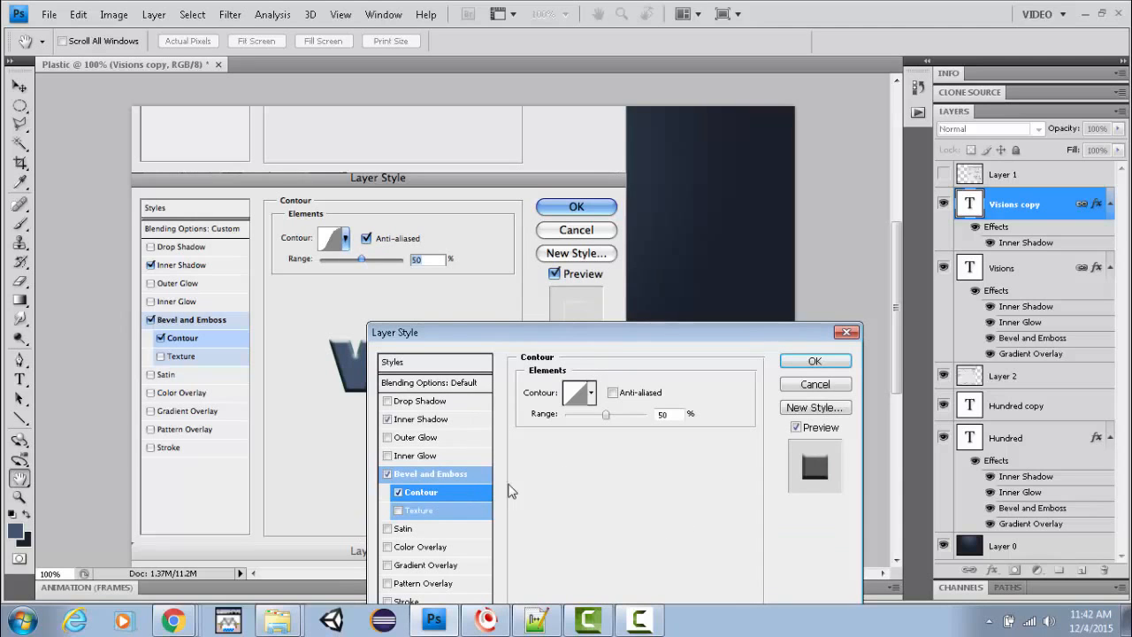
left_click(591, 392)
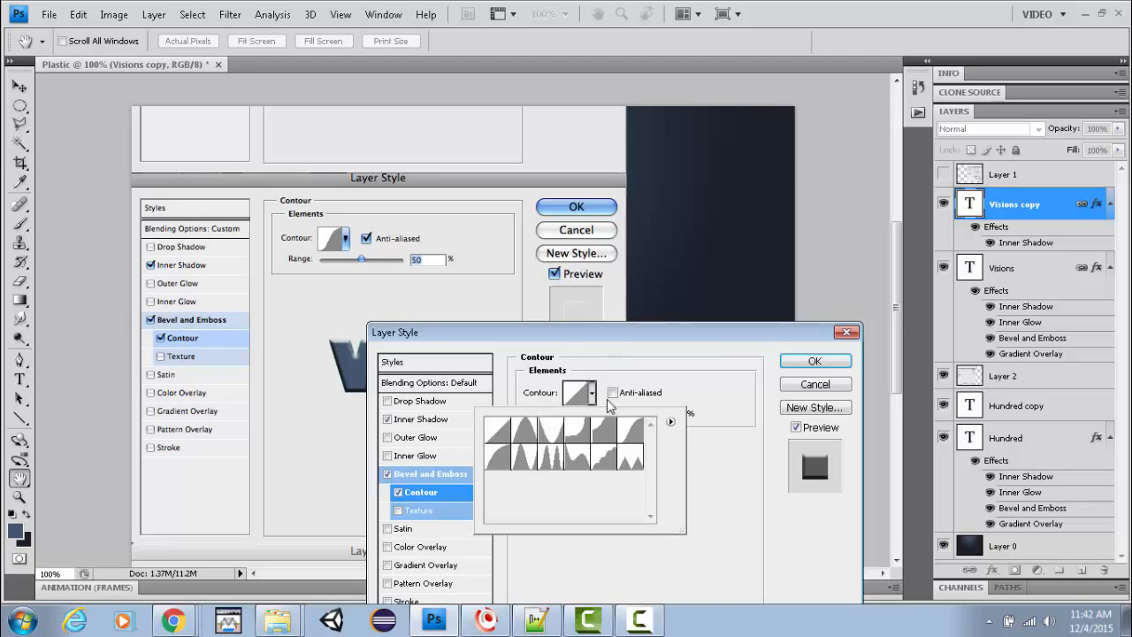
left_click(630, 430)
left_click(753, 470)
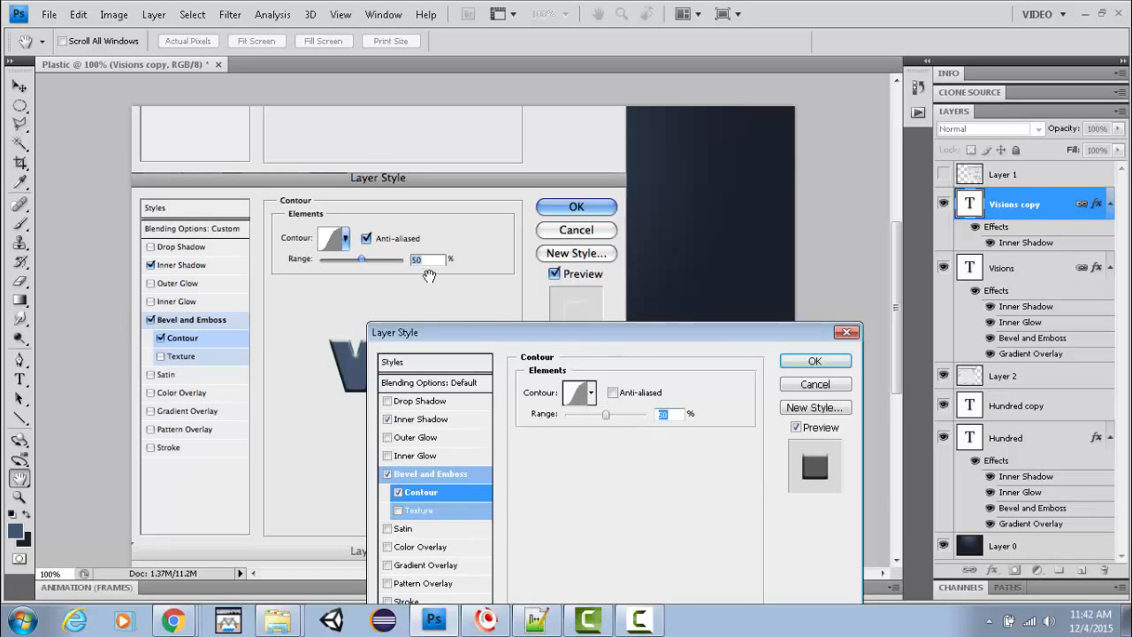
left_click(804, 365)
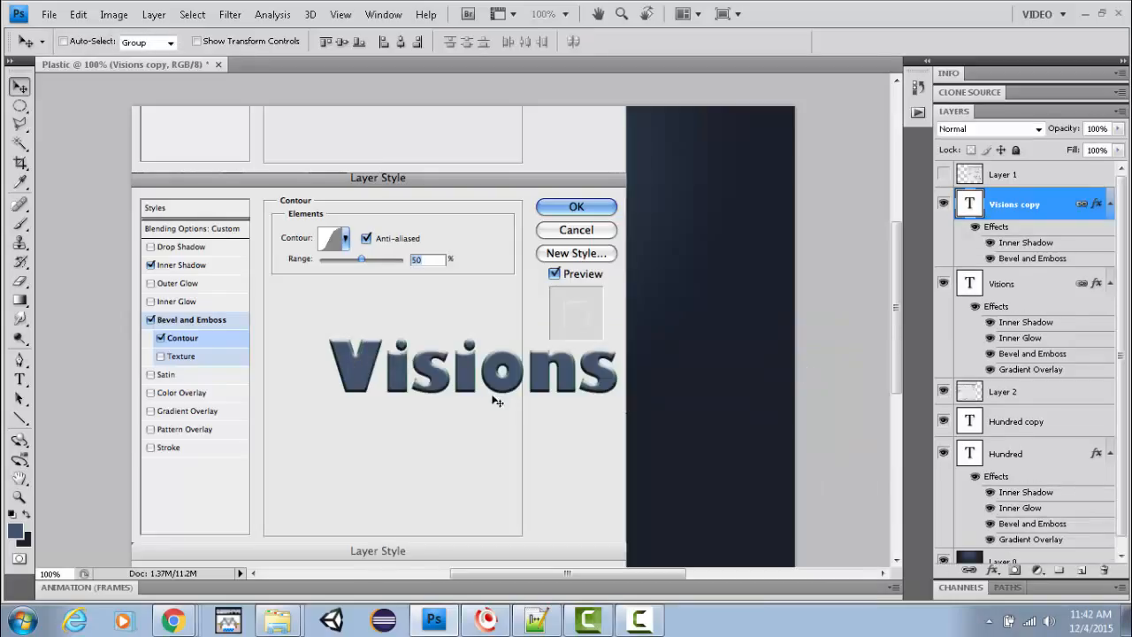
Step: Move the Layer 2 reference image up to its Contour Editor section
left_click(1023, 392)
left_click_drag(341, 431, 347, 100)
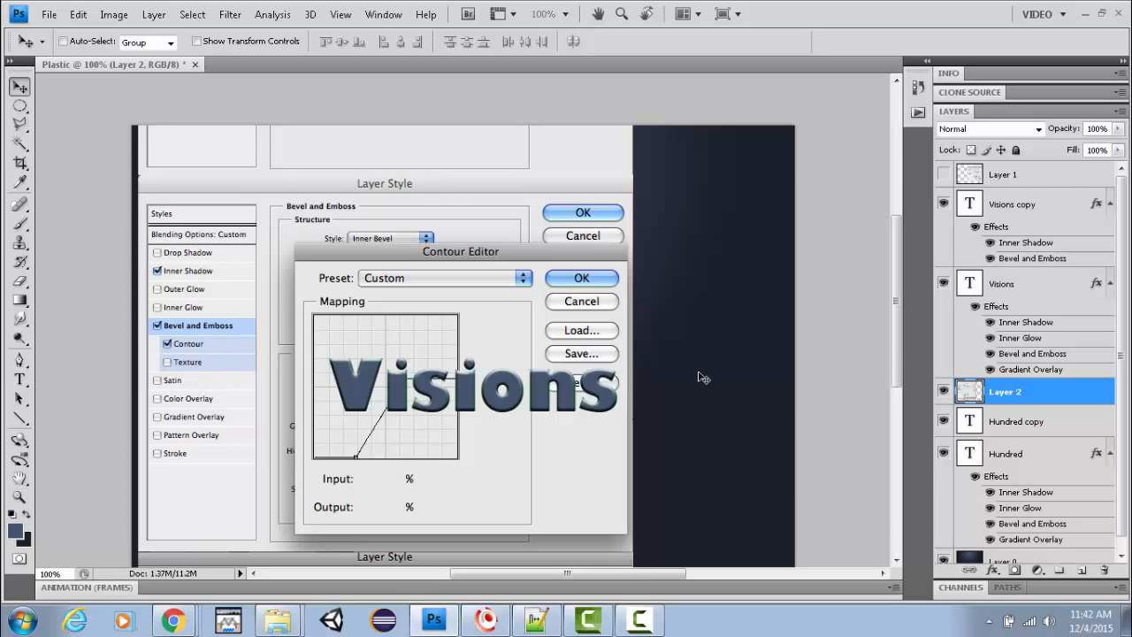
double_click(1022, 233)
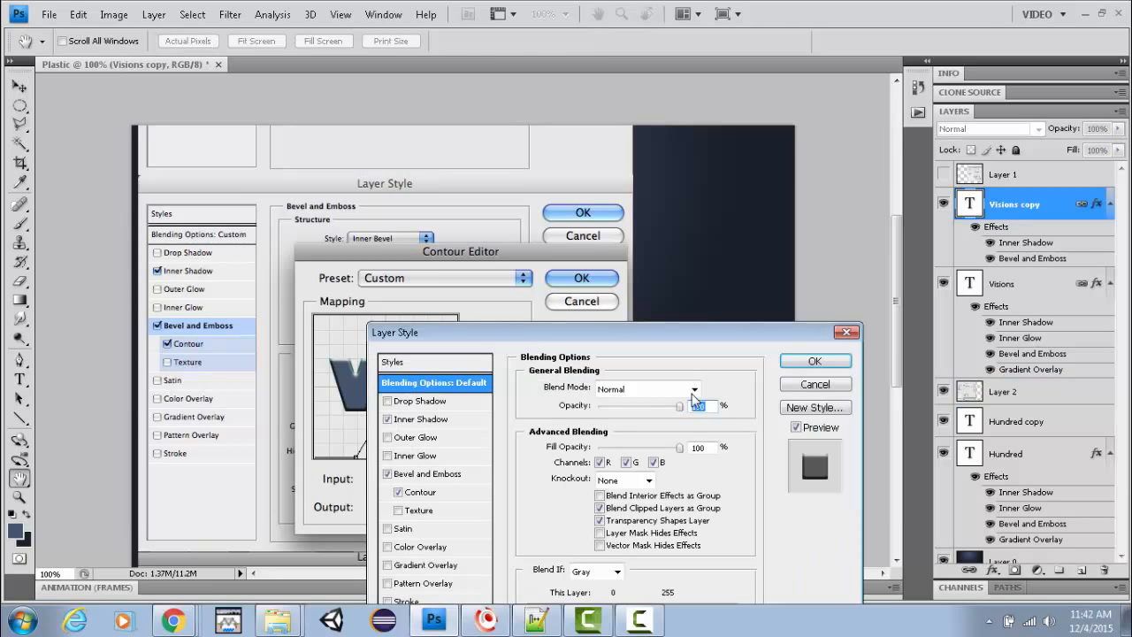
left_click(447, 475)
left_click_drag(663, 334, 765, 143)
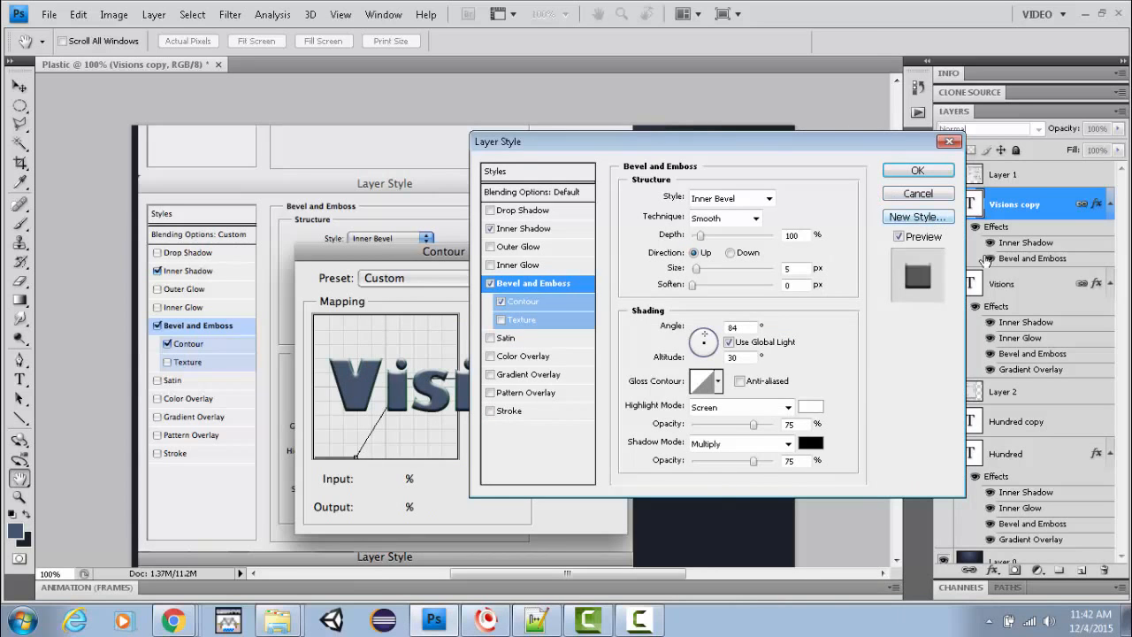
left_click(916, 193)
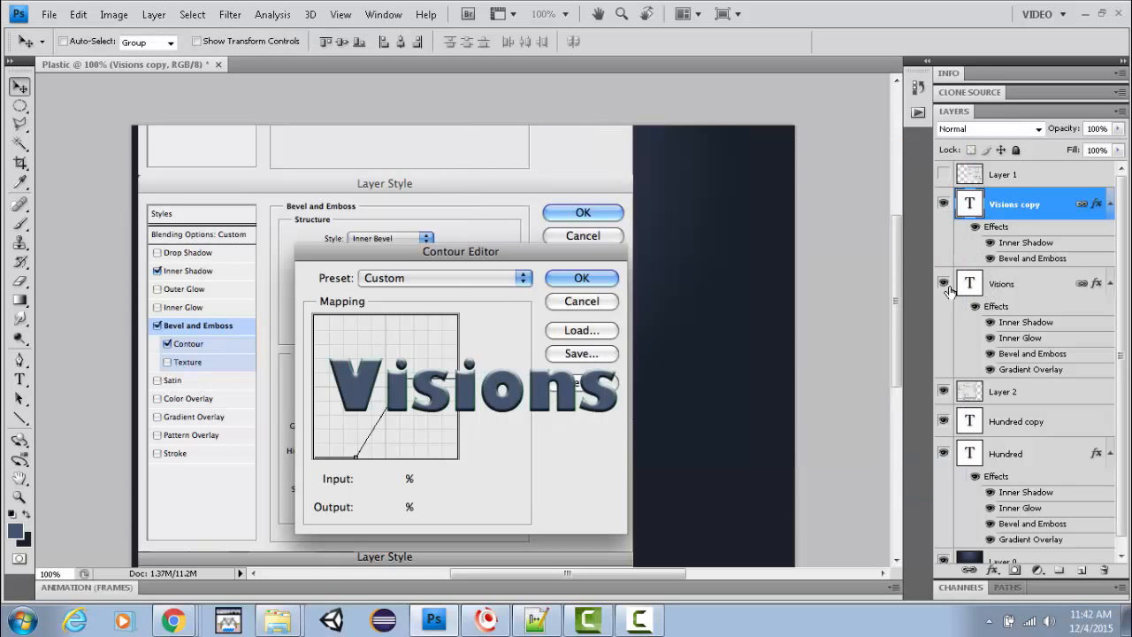
Step: Hide the Visions and Visions copy layers to uncover the reference curve
left_click(943, 283)
left_click(944, 205)
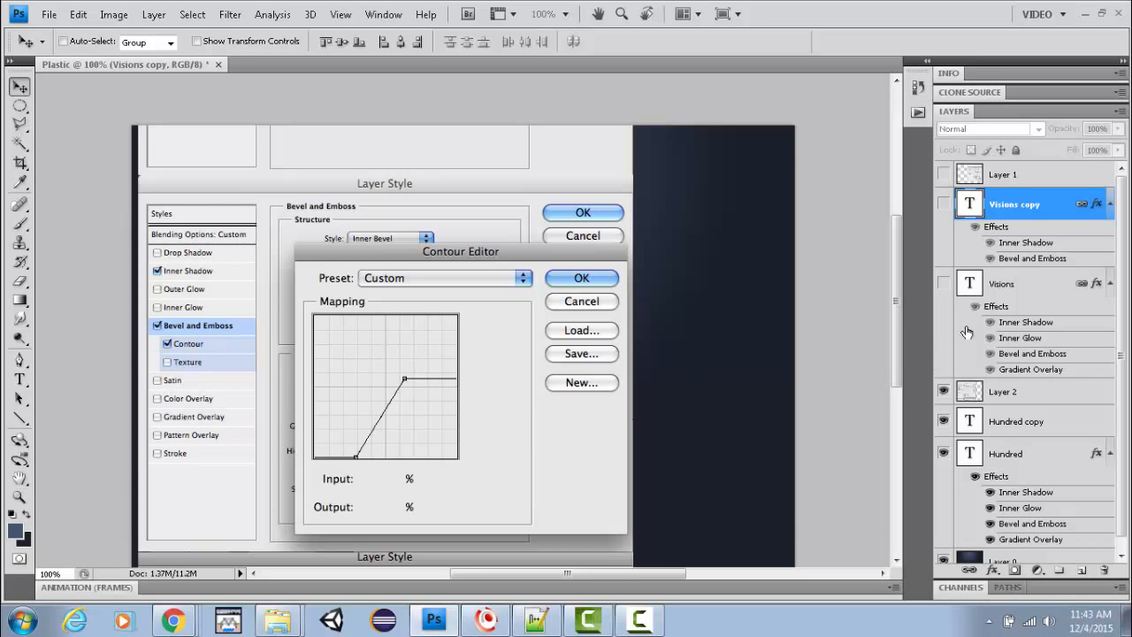
Step: Try to shape the Visions copy bevel's gloss contour from the linear curve, with points at input 20%, output 0% and input 65%, output 55%
double_click(1024, 232)
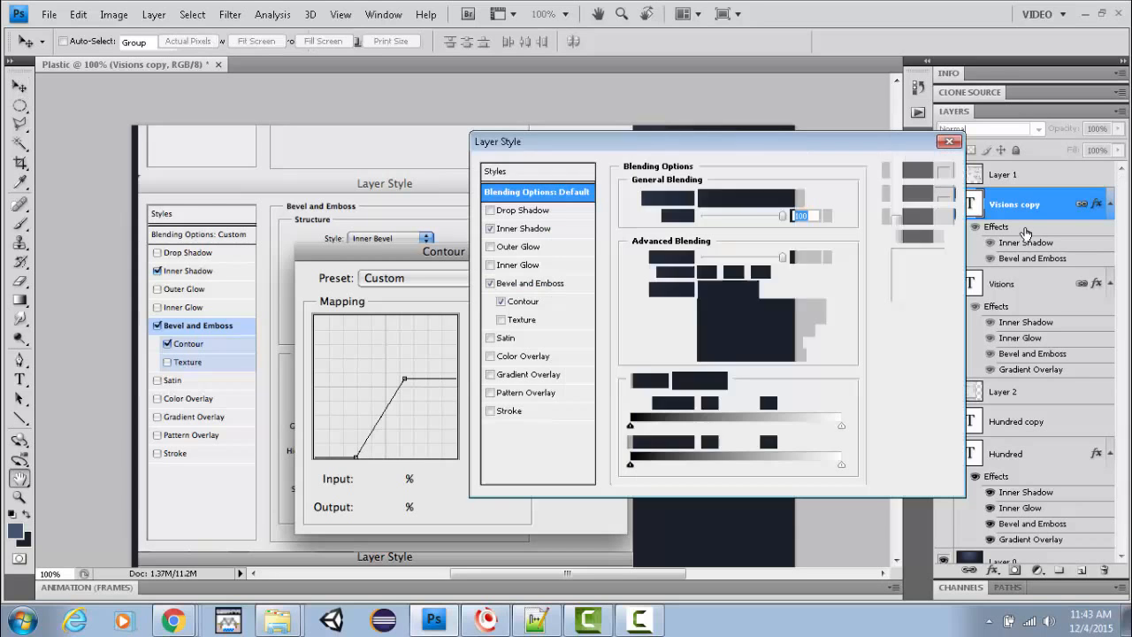
left_click(531, 284)
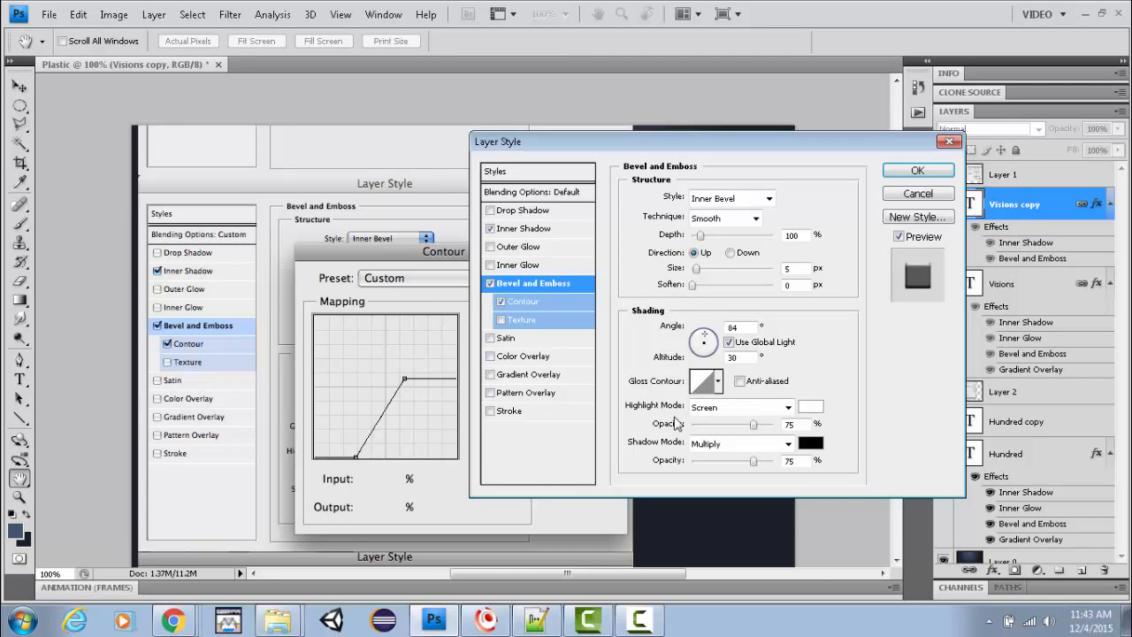
left_click(705, 383)
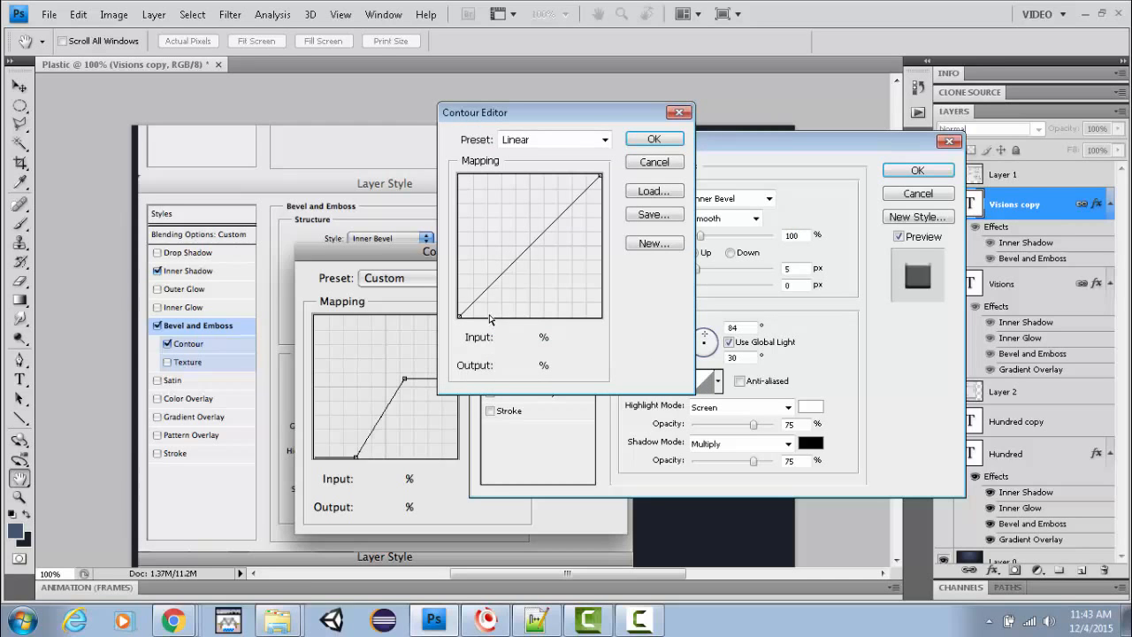
left_click_drag(486, 288, 487, 316)
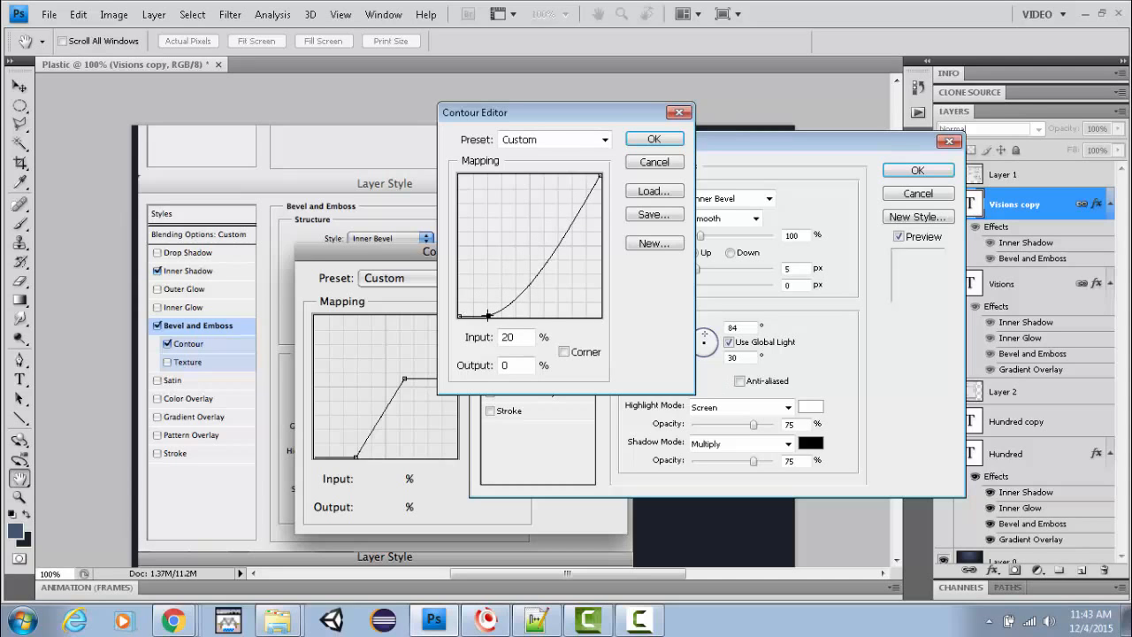
left_click_drag(559, 235, 550, 238)
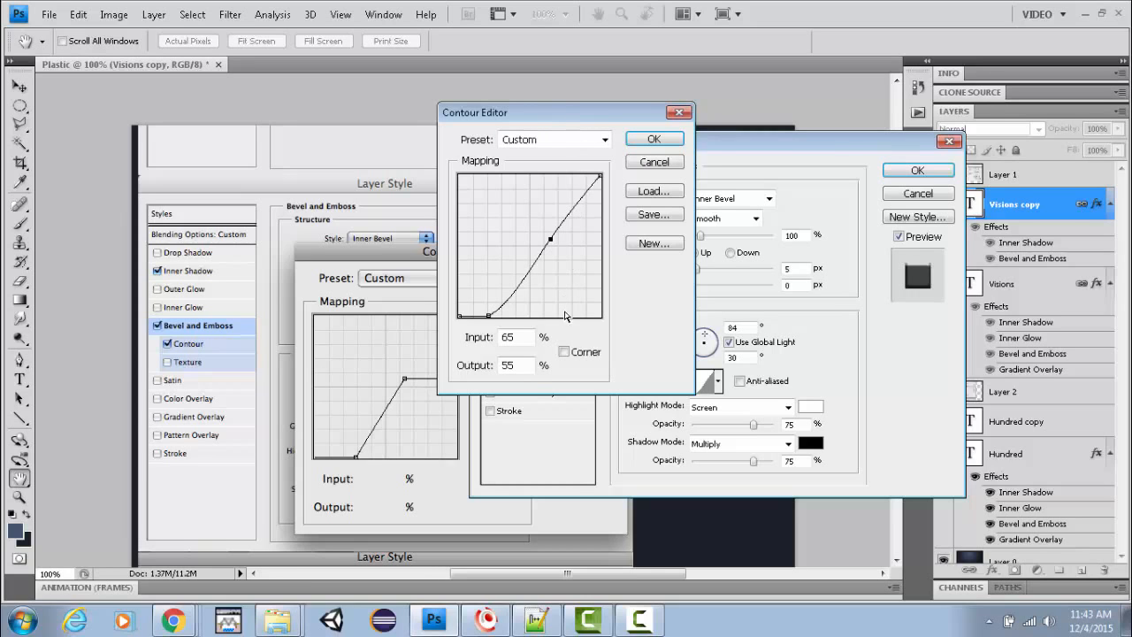
left_click(566, 353)
left_click(566, 352)
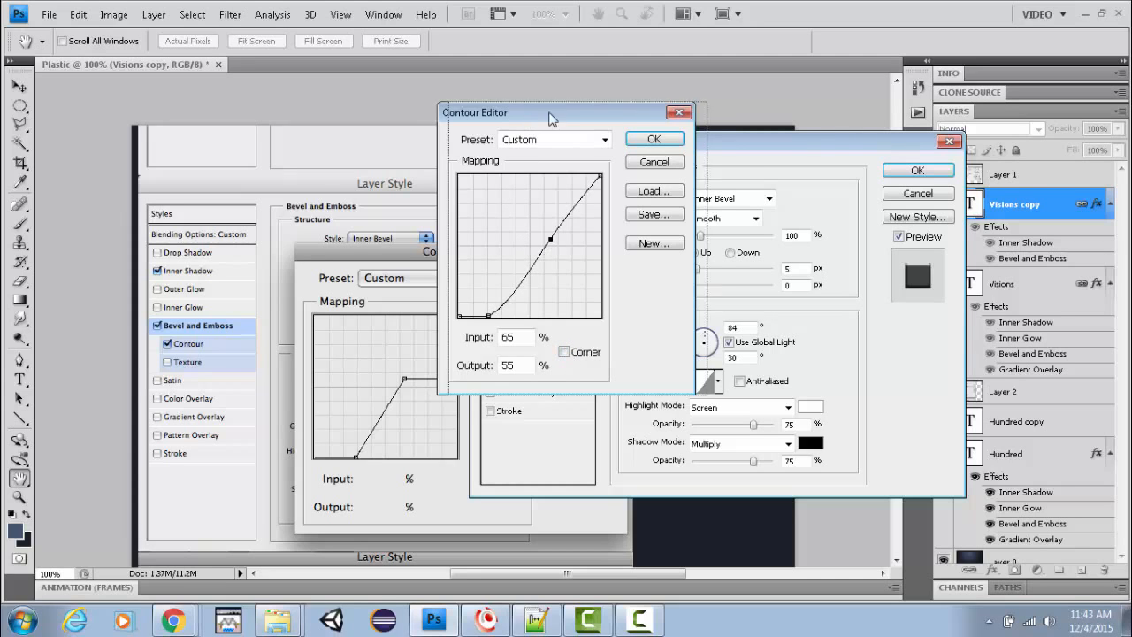
left_click_drag(515, 117, 685, 117)
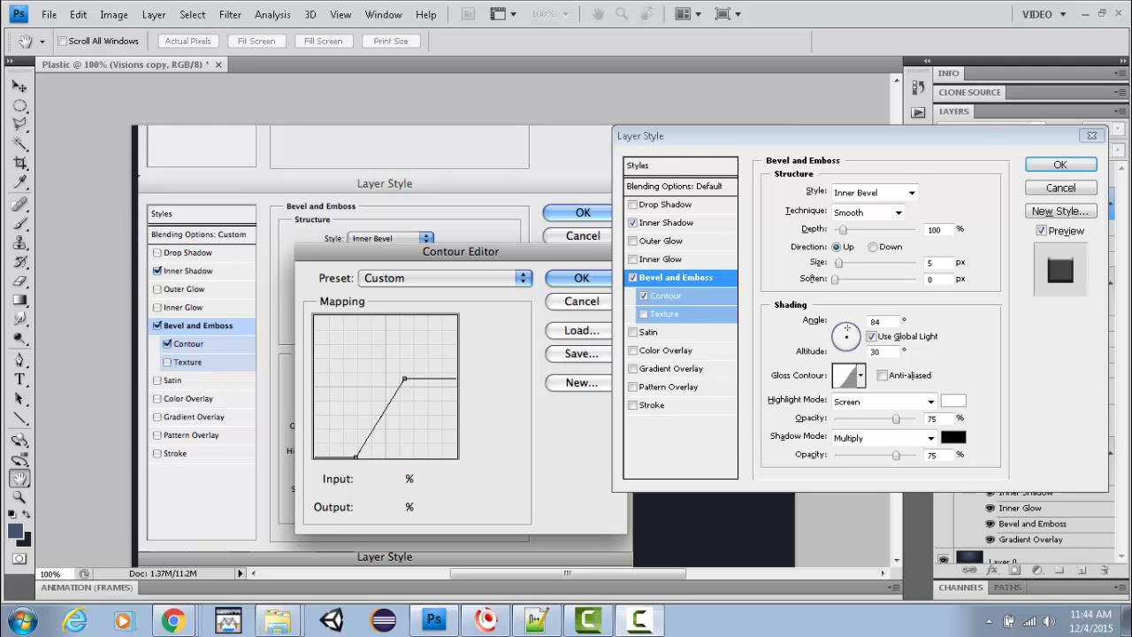
Step: Reshape the gloss contour from the Sawtooth 1 preset to match the reference curve, ending at input 100%, output 55%, and apply the style
left_click(849, 381)
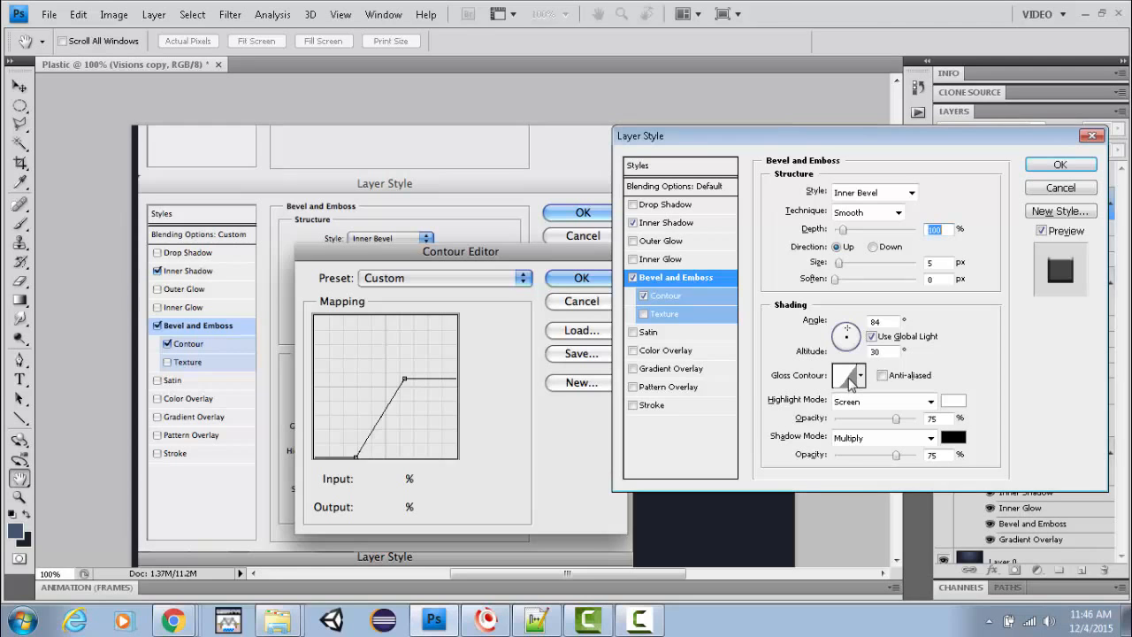
left_click(846, 378)
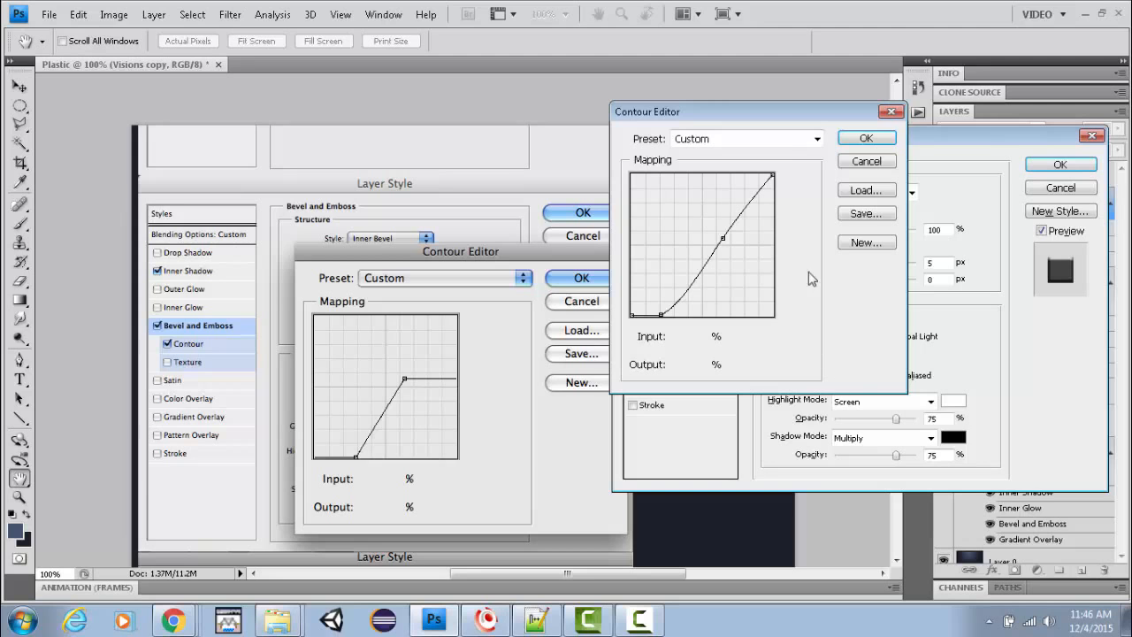
left_click(814, 139)
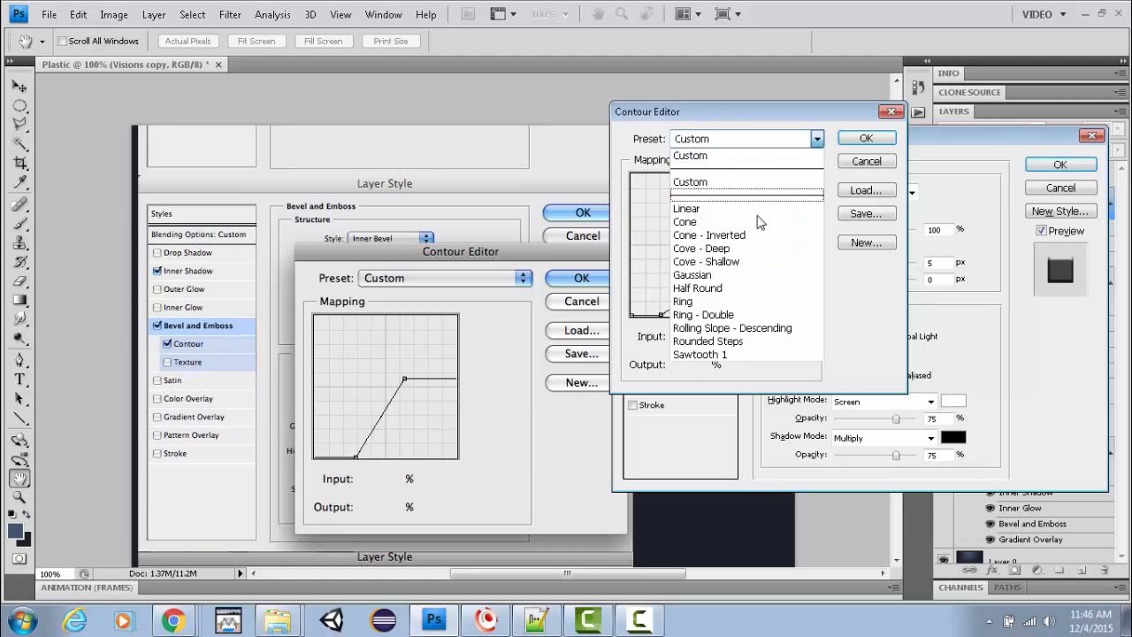
left_click(725, 354)
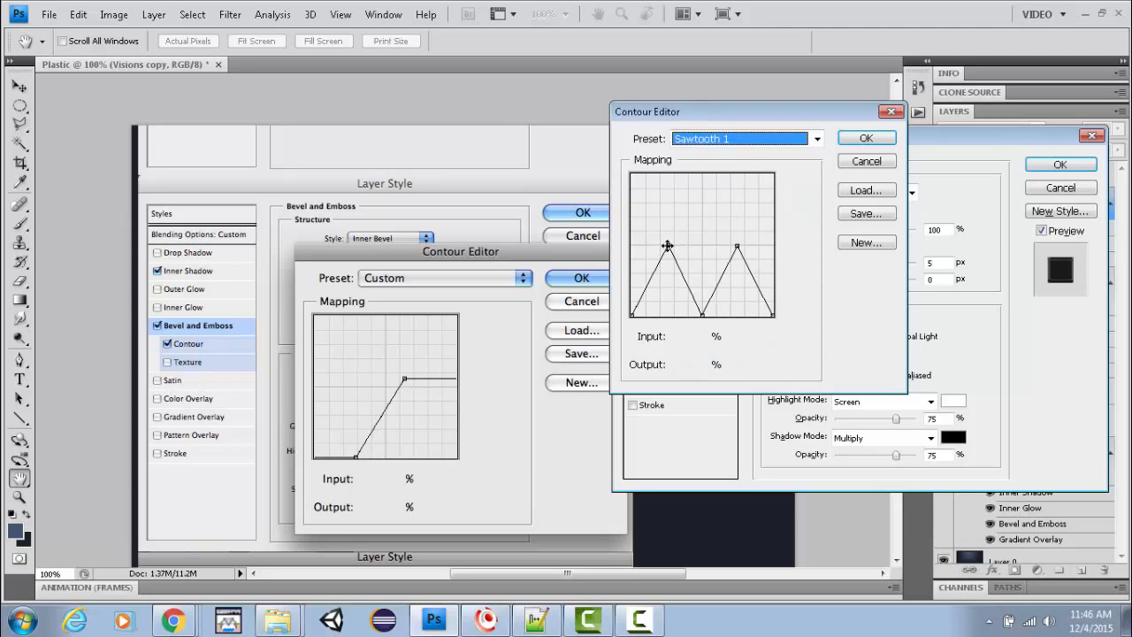
left_click_drag(668, 246, 773, 237)
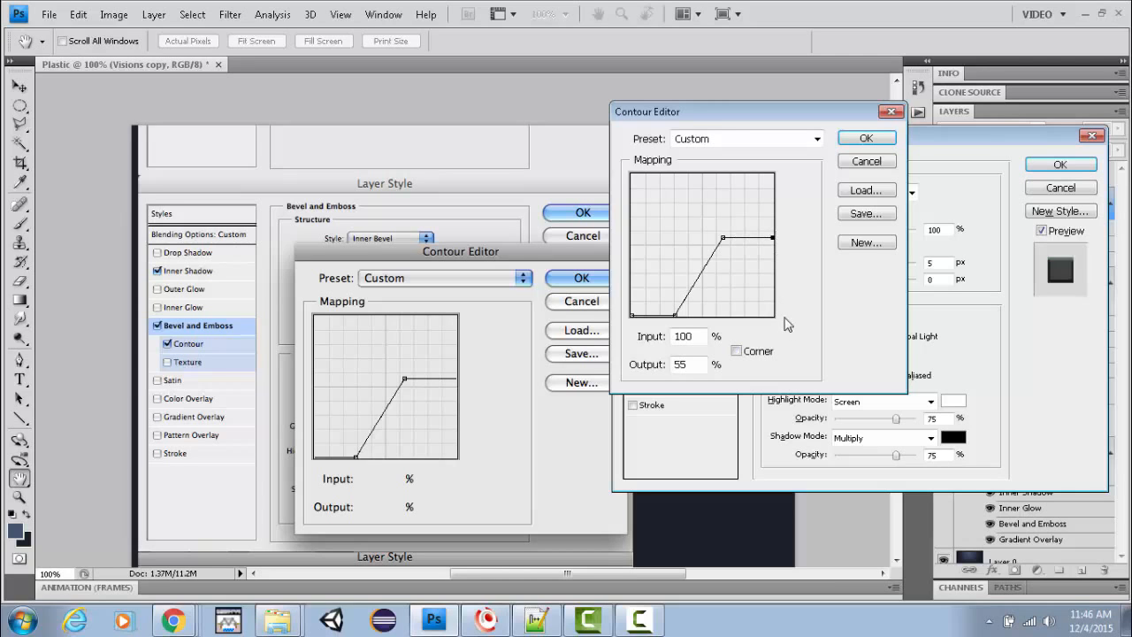
left_click(764, 351)
left_click(862, 142)
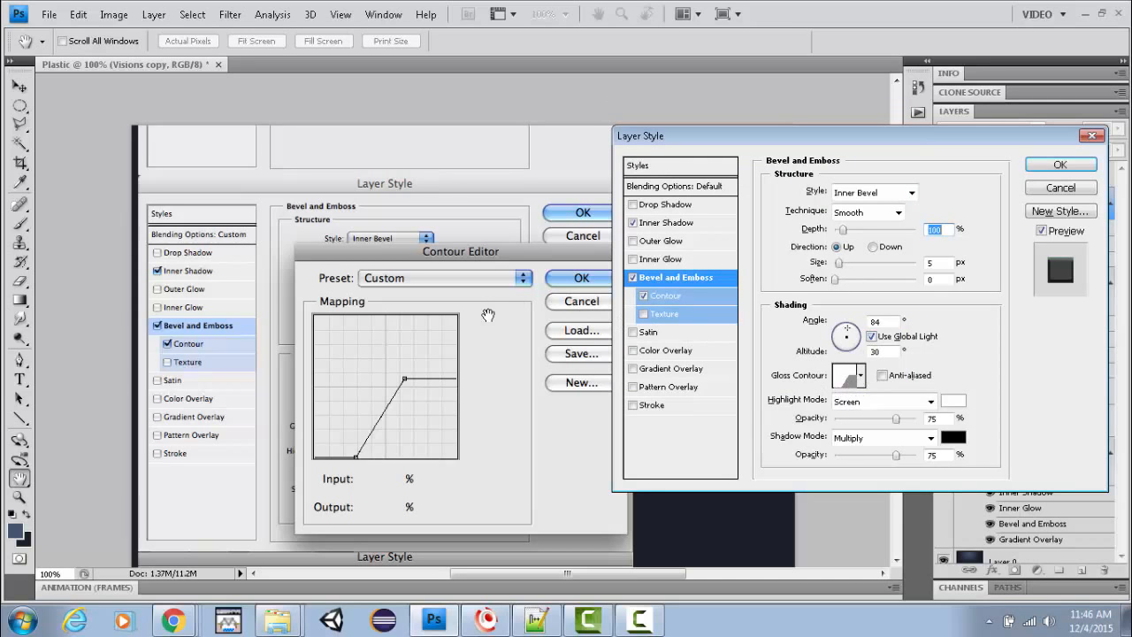
left_click(1061, 165)
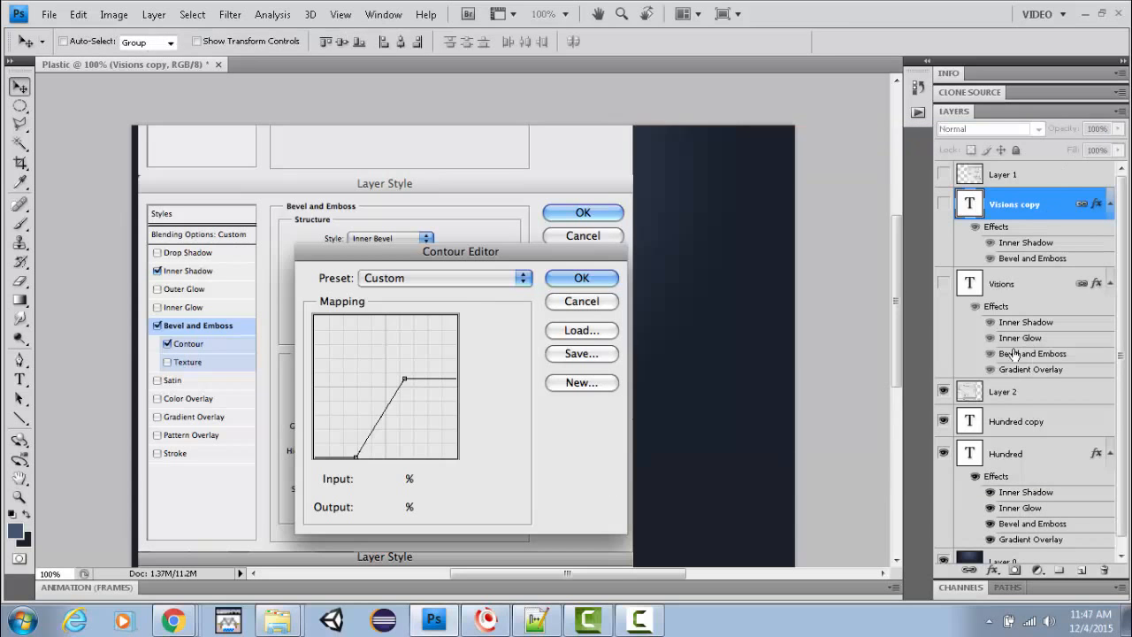
Step: Move the Layer 2 reference image up so its final Bevel and Emboss settings are fully in view
left_click(1003, 397)
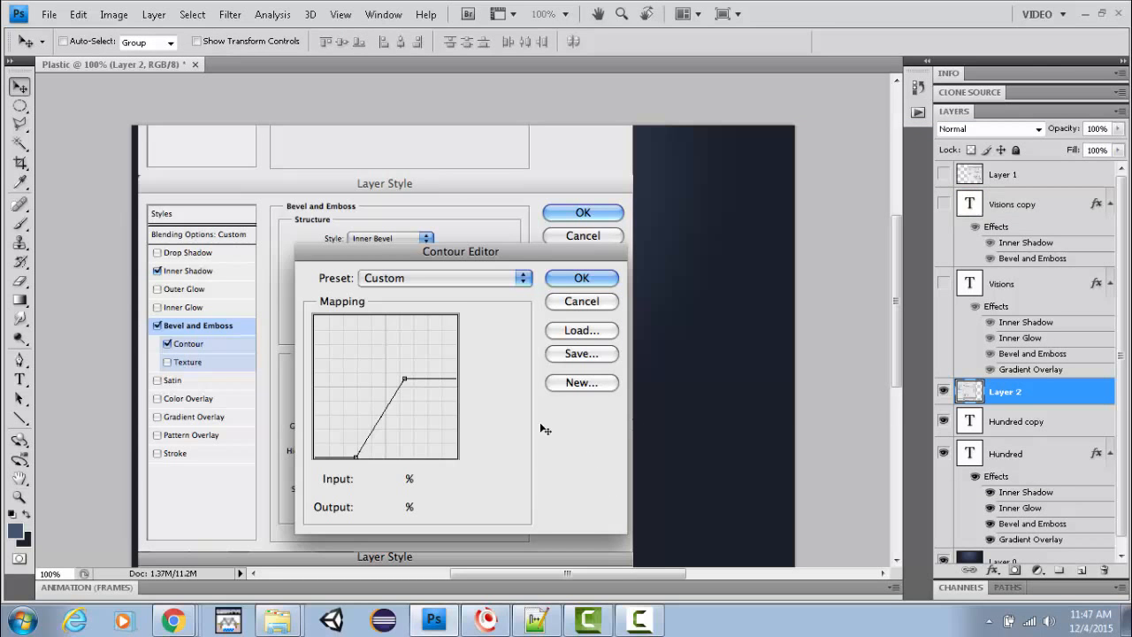
left_click_drag(540, 426, 549, 145)
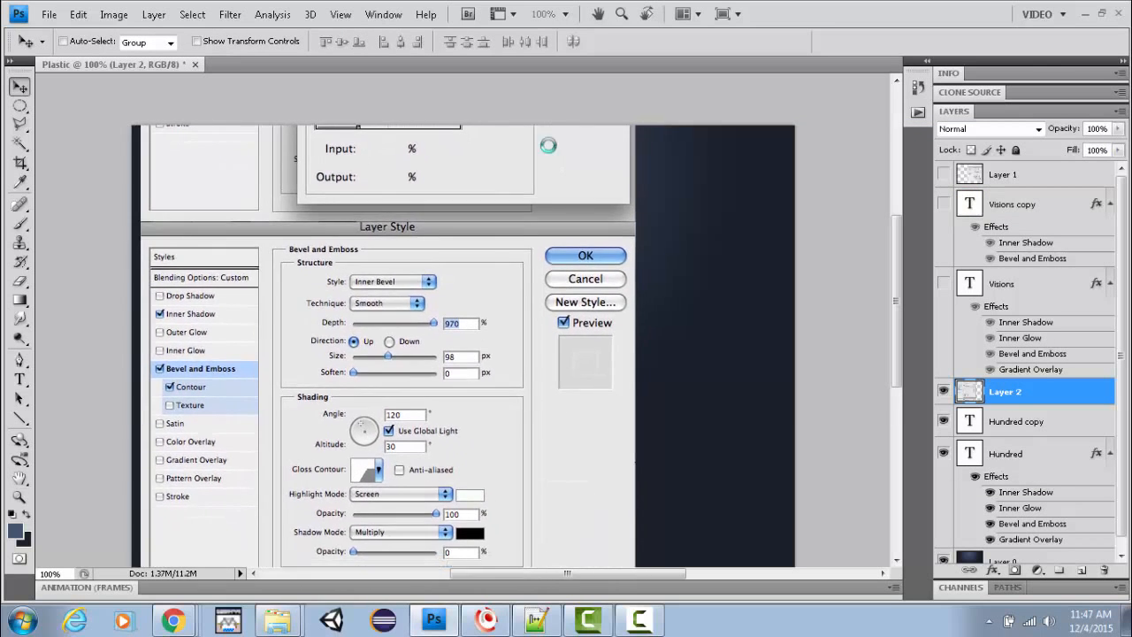
left_click_drag(533, 403, 533, 365)
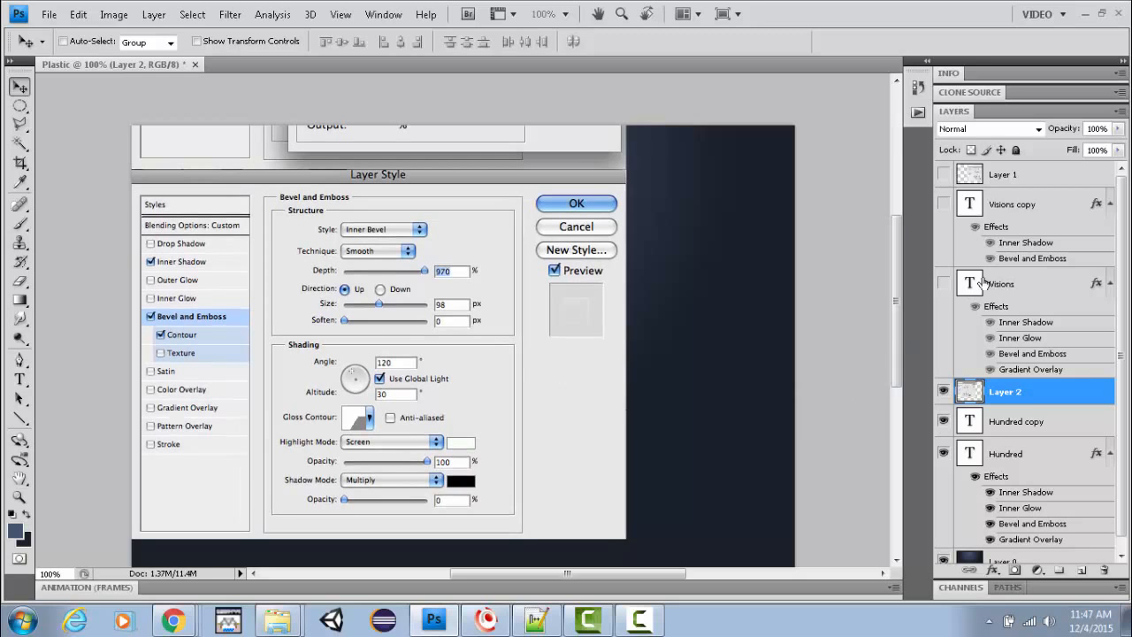
left_click(1020, 231)
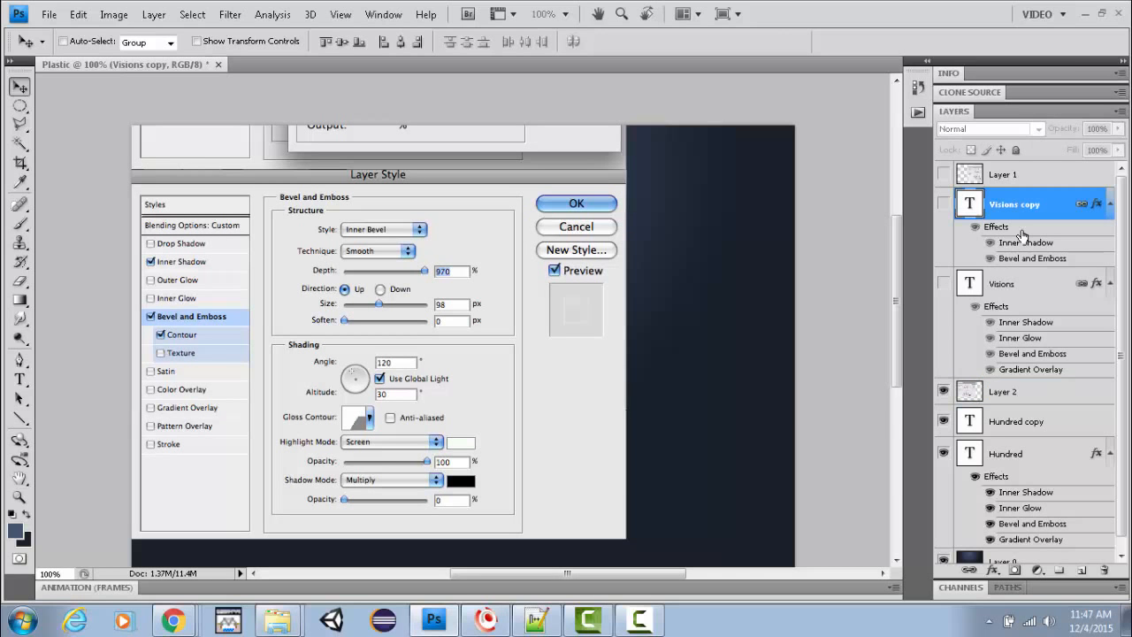
double_click(1022, 232)
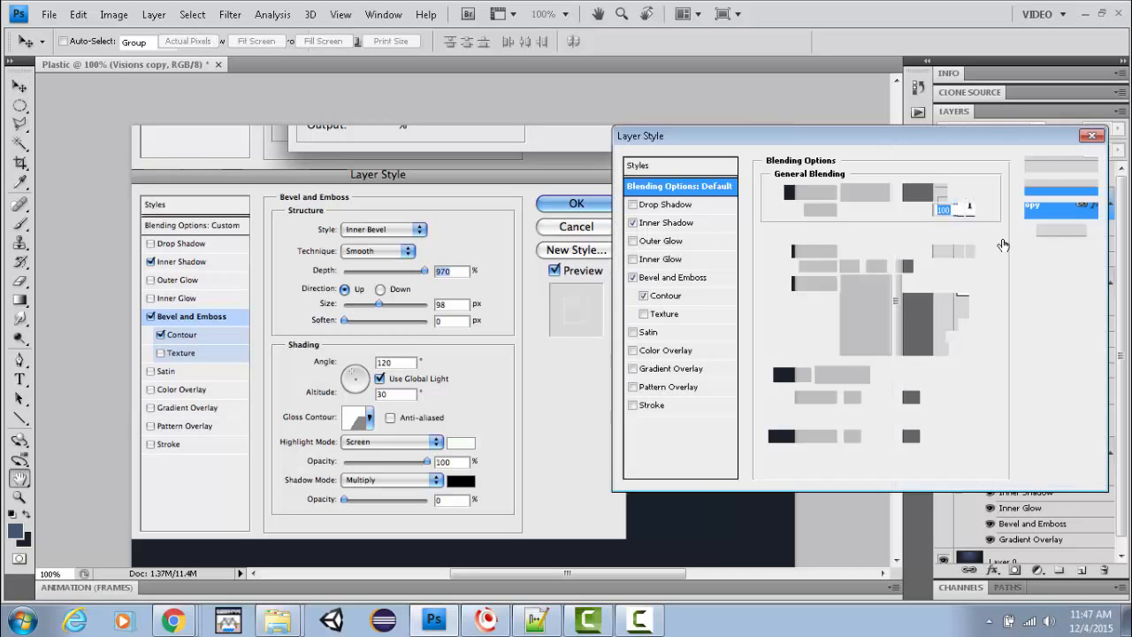
left_click(679, 278)
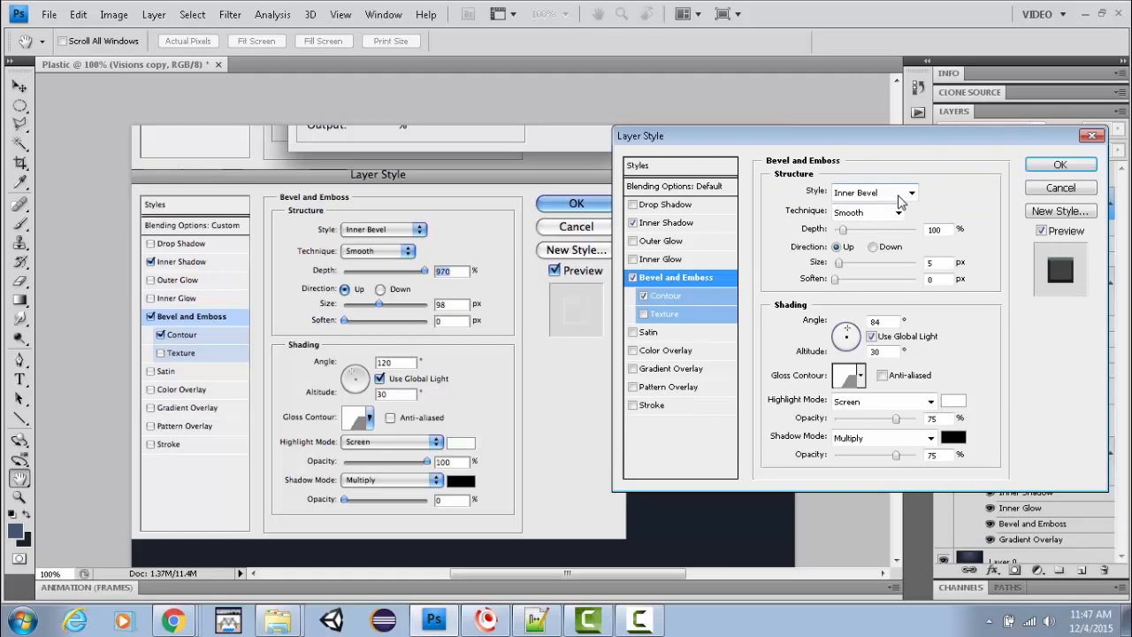
double_click(945, 230)
type("970")
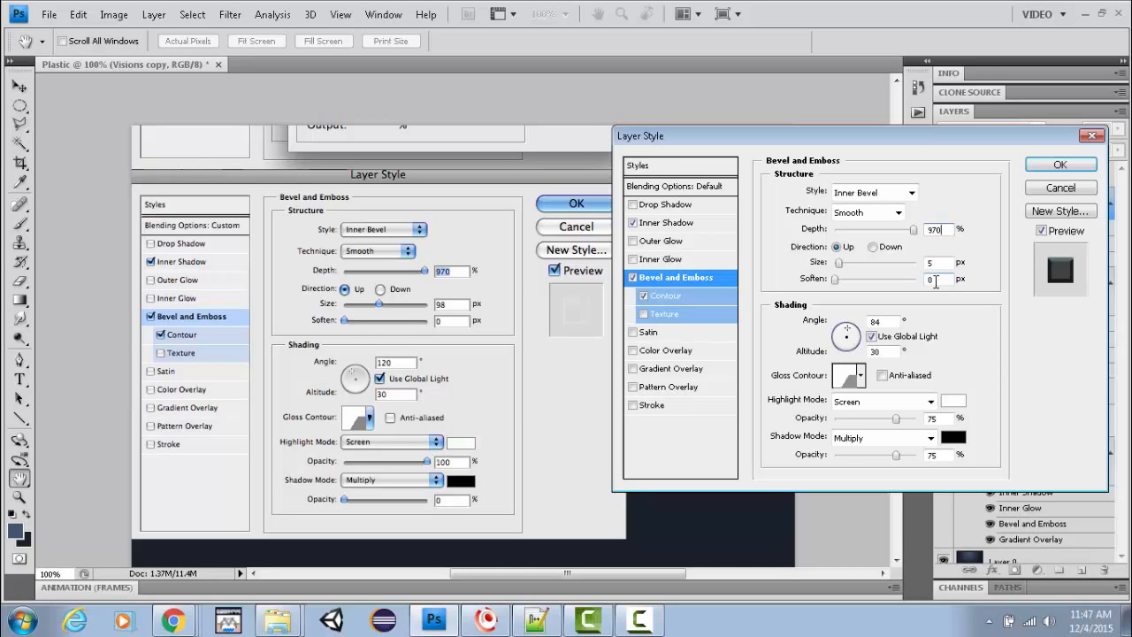
key("ctrl+z")
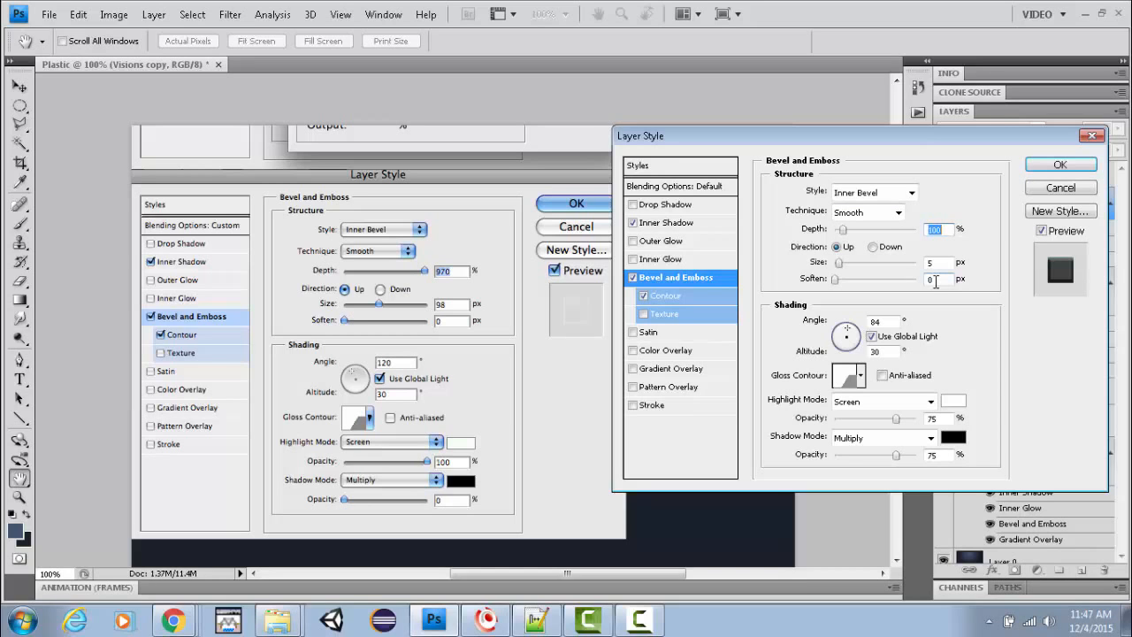
left_click(1045, 167)
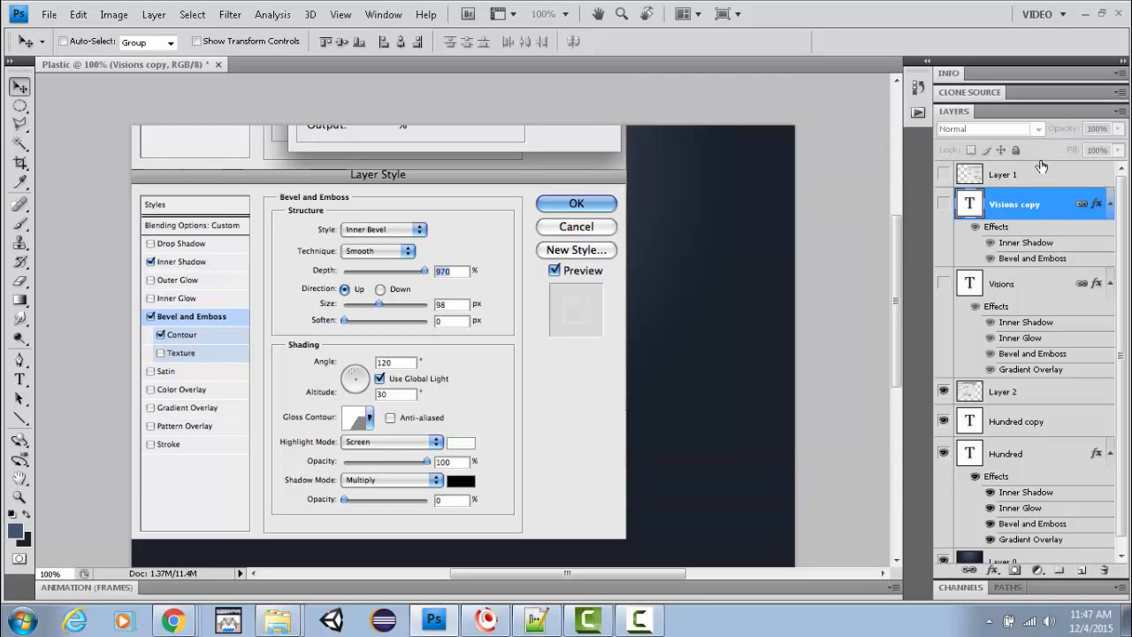
Step: Show the Visions copy layer and set its Bevel and Emboss depth to 970% and size to 98 px
left_click(944, 204)
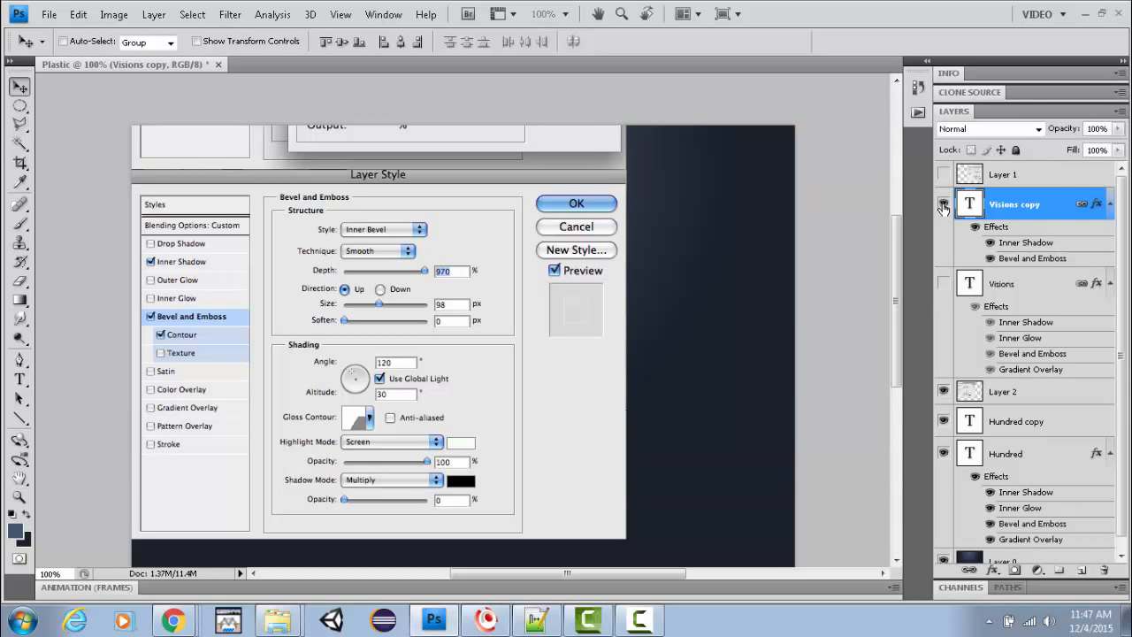
double_click(996, 226)
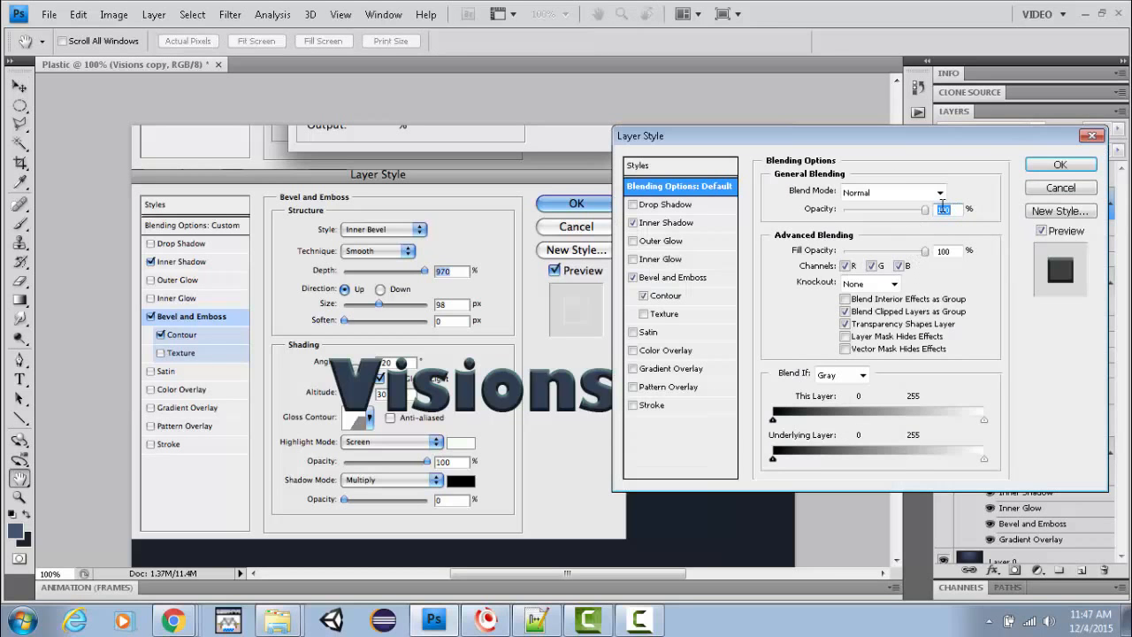
left_click(695, 278)
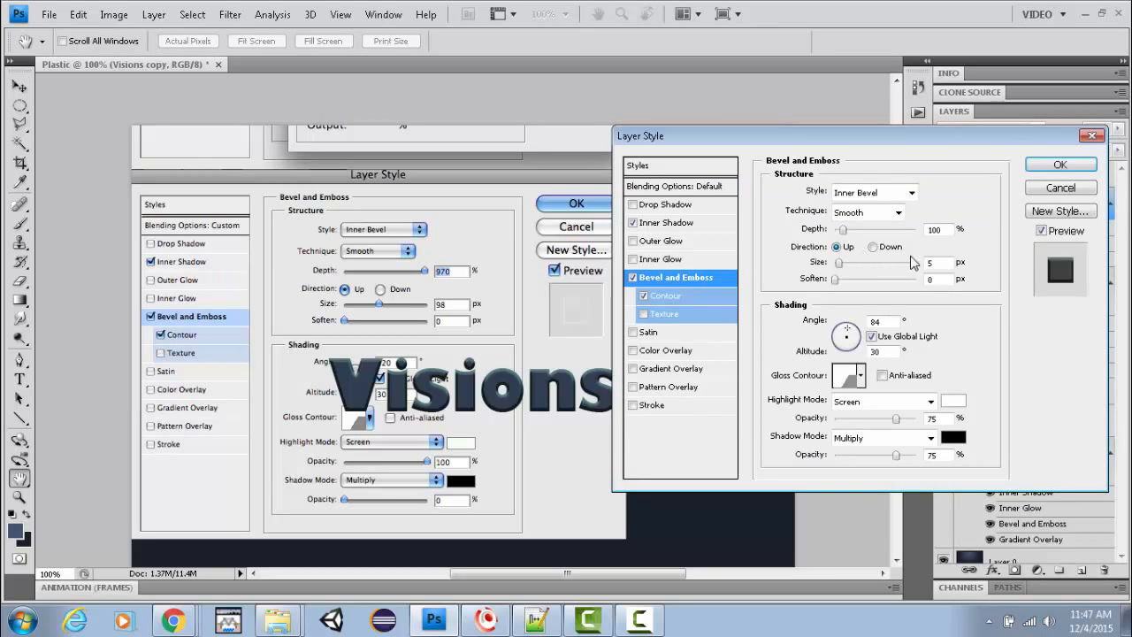
left_click_drag(946, 229, 914, 232)
type("970")
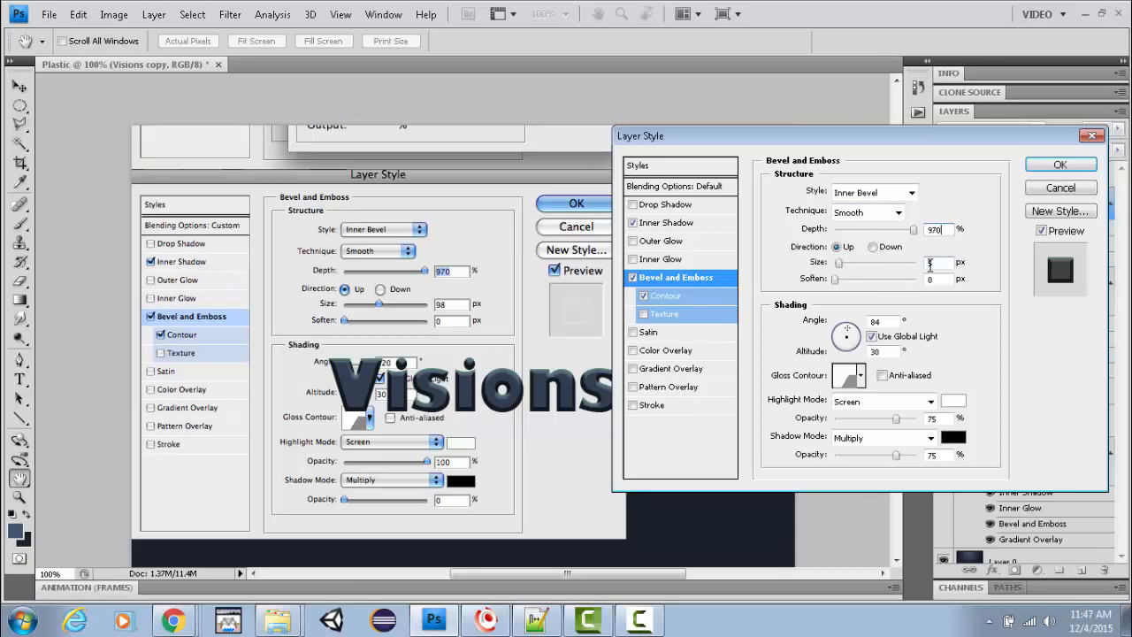
double_click(925, 262)
type("98")
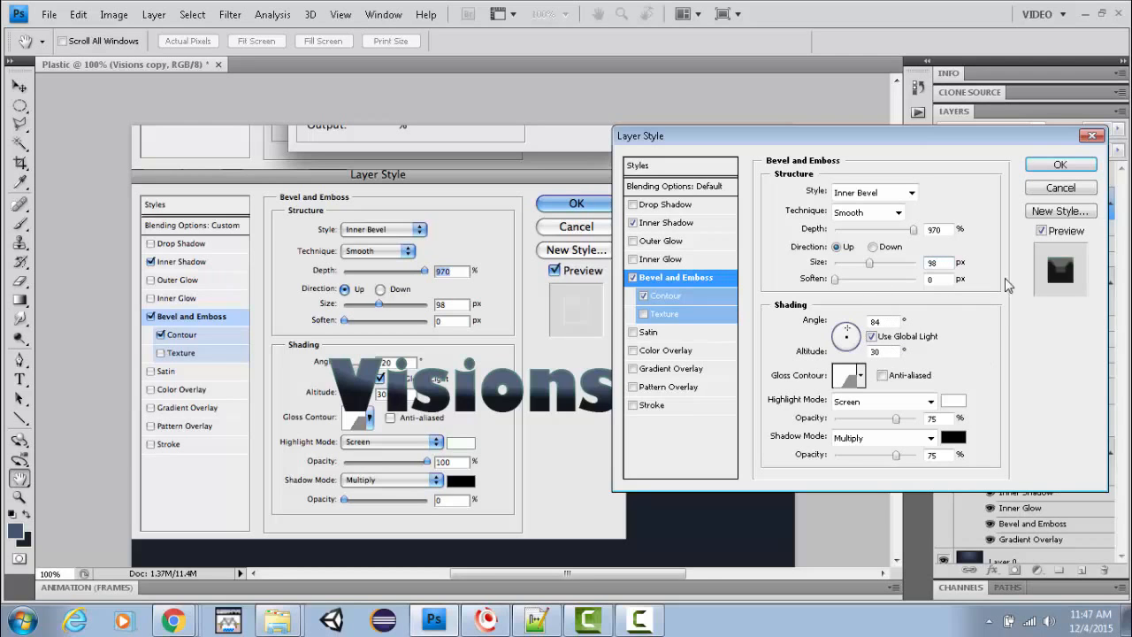
left_click(1060, 165)
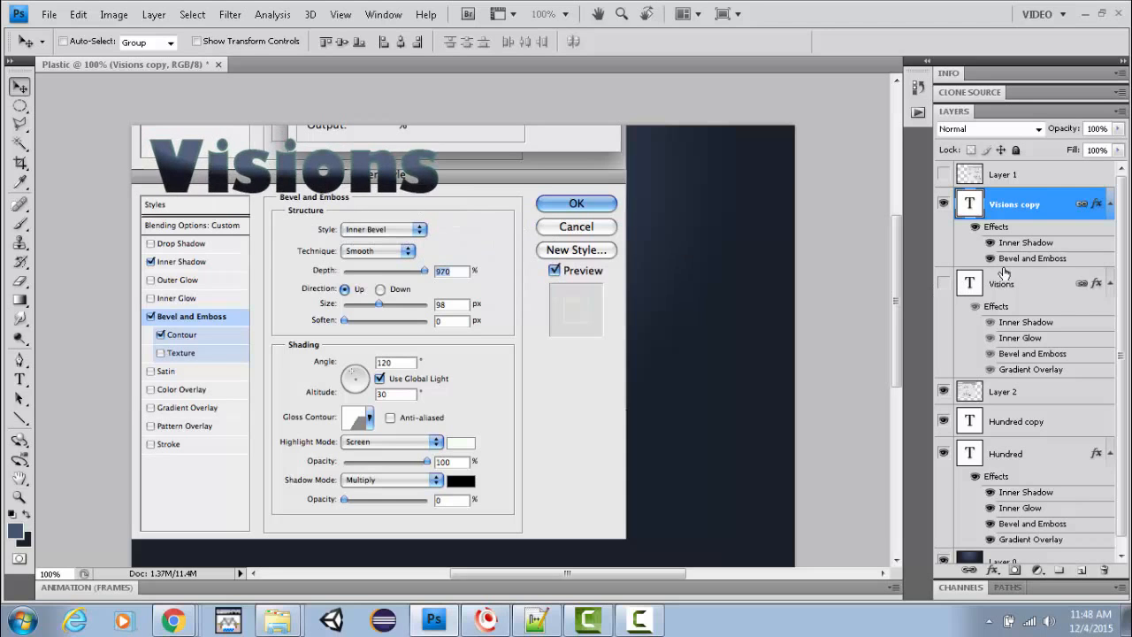
Step: Set the Visions copy bevel's shading angle to 120° and sample its highlight colour from the reference's white swatch
double_click(1032, 263)
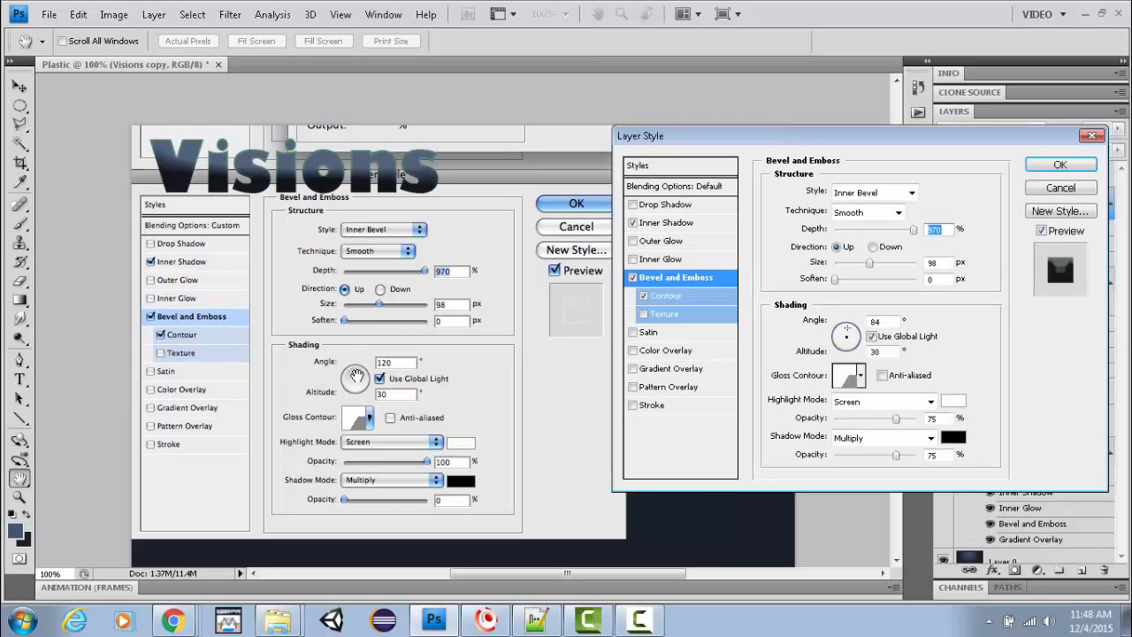
left_click(871, 322)
double_click(871, 322)
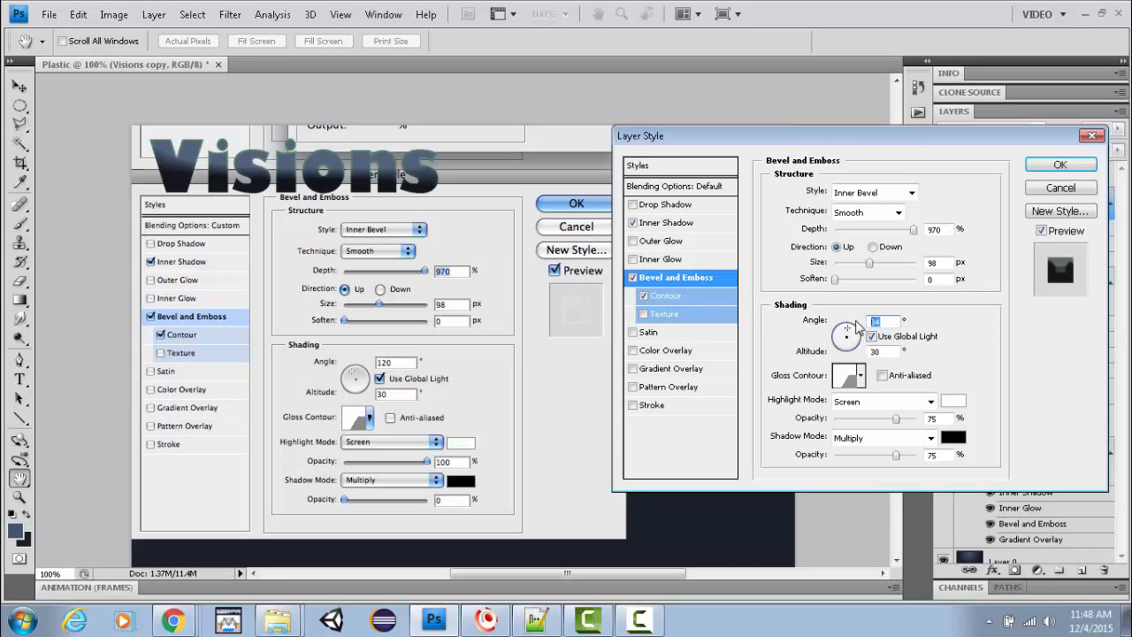
type("20")
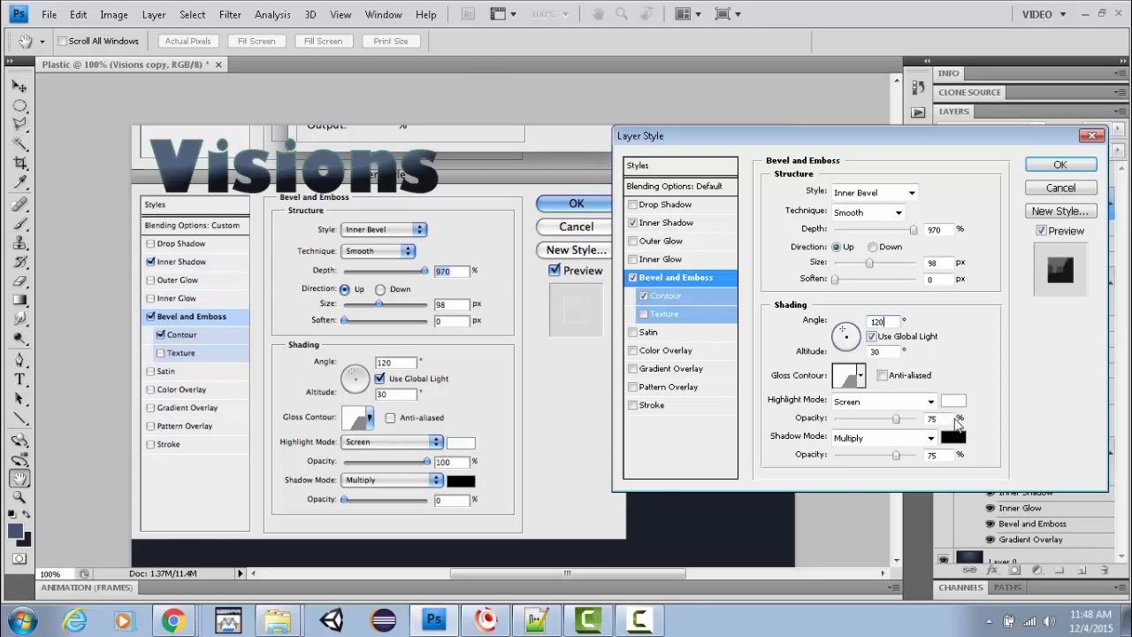
left_click(953, 405)
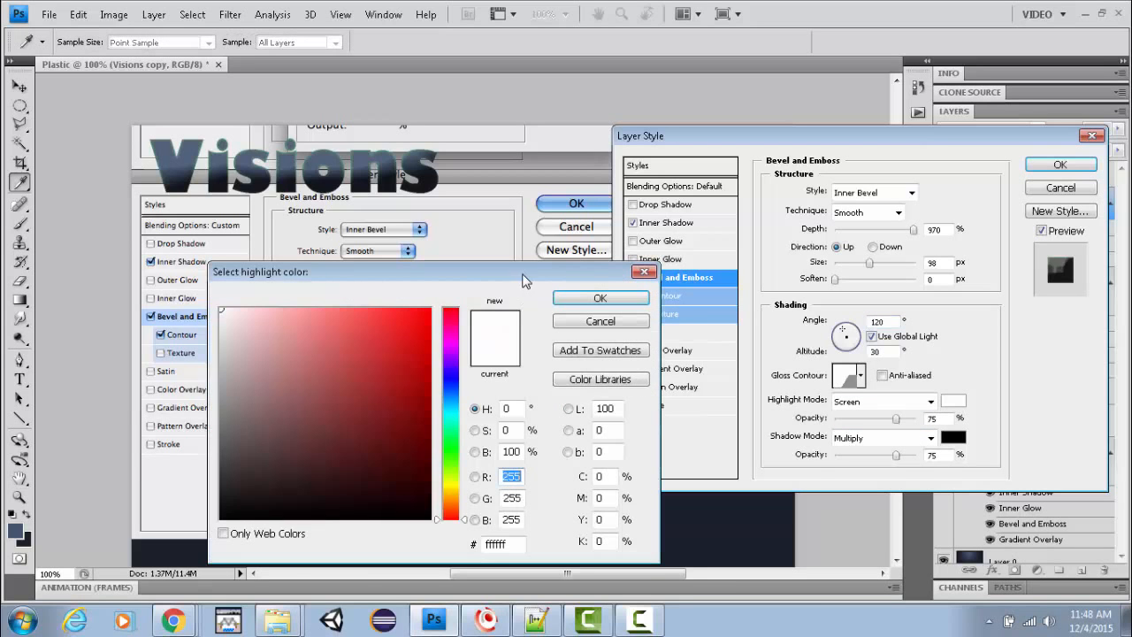
left_click_drag(524, 274, 874, 427)
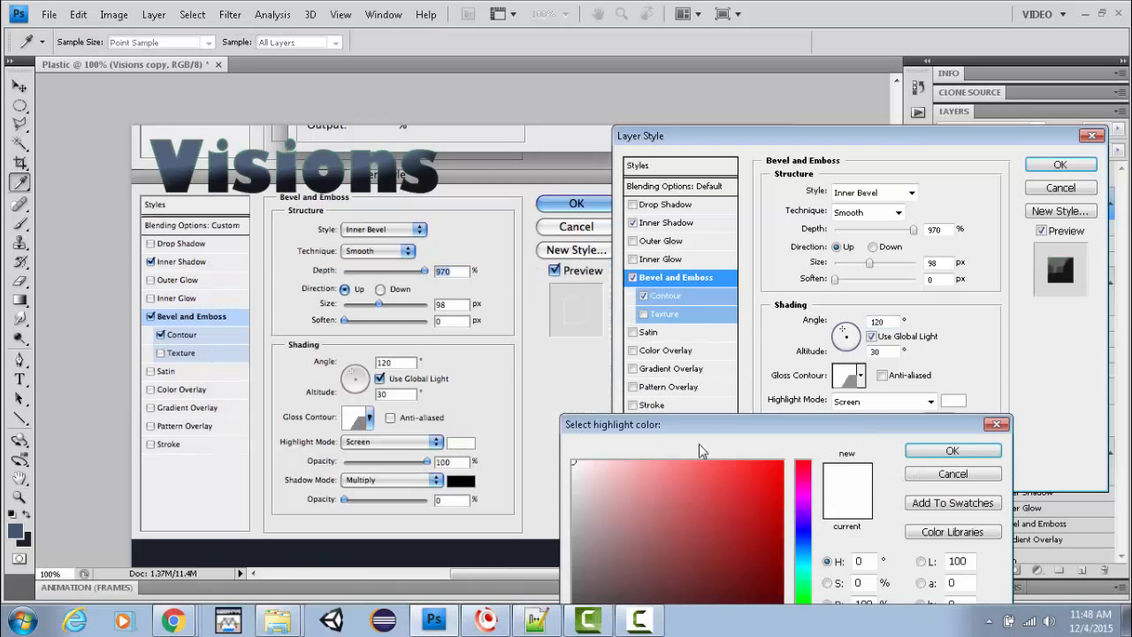
left_click(462, 442)
left_click(918, 452)
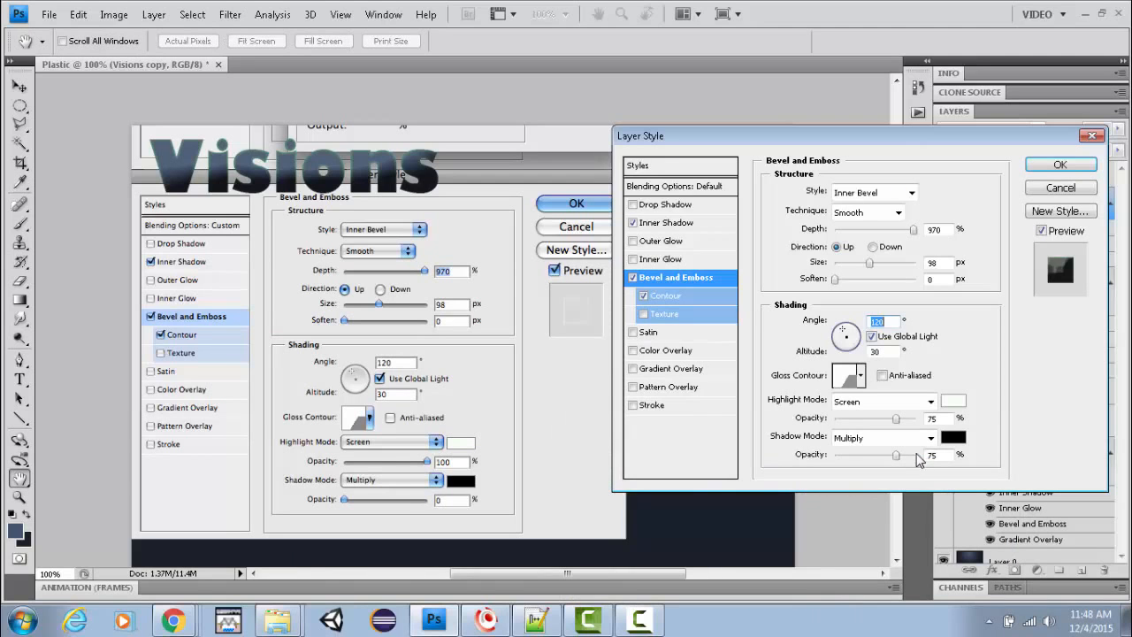
Step: Set the bevel's highlight opacity to 100% and shadow opacity to 0%, and apply the style
left_click(911, 418)
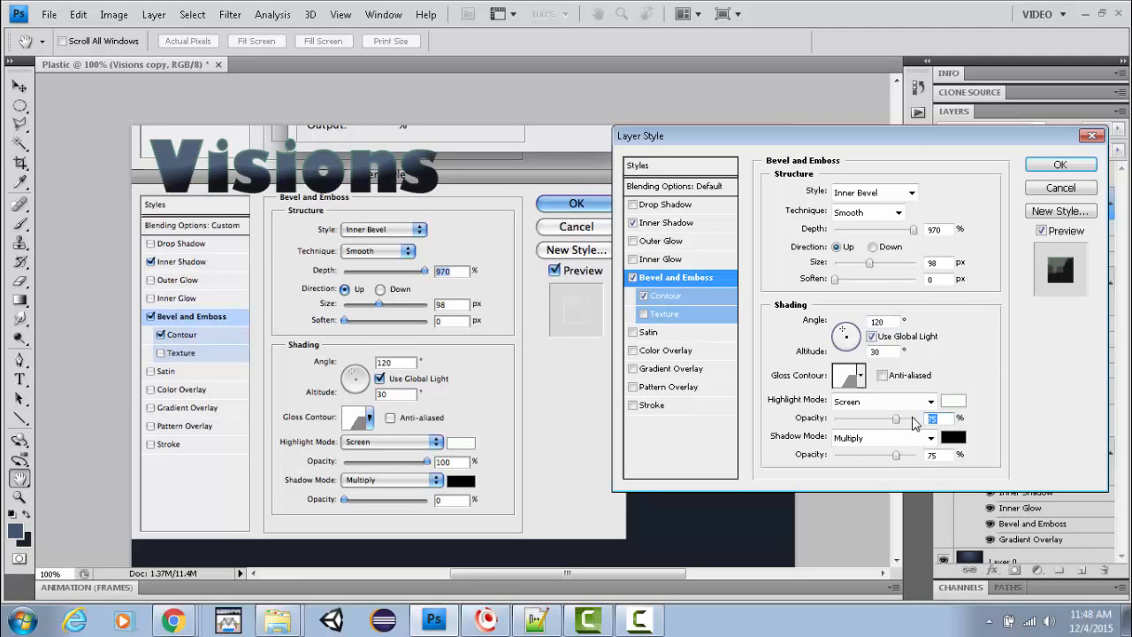
type("100")
left_click(930, 455)
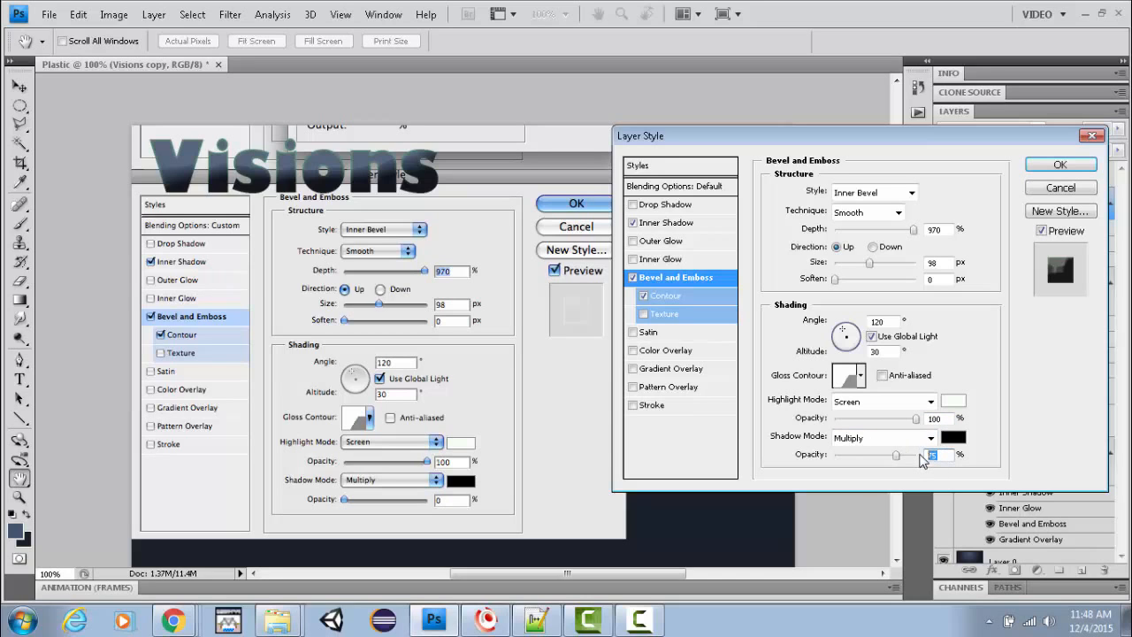
type("0")
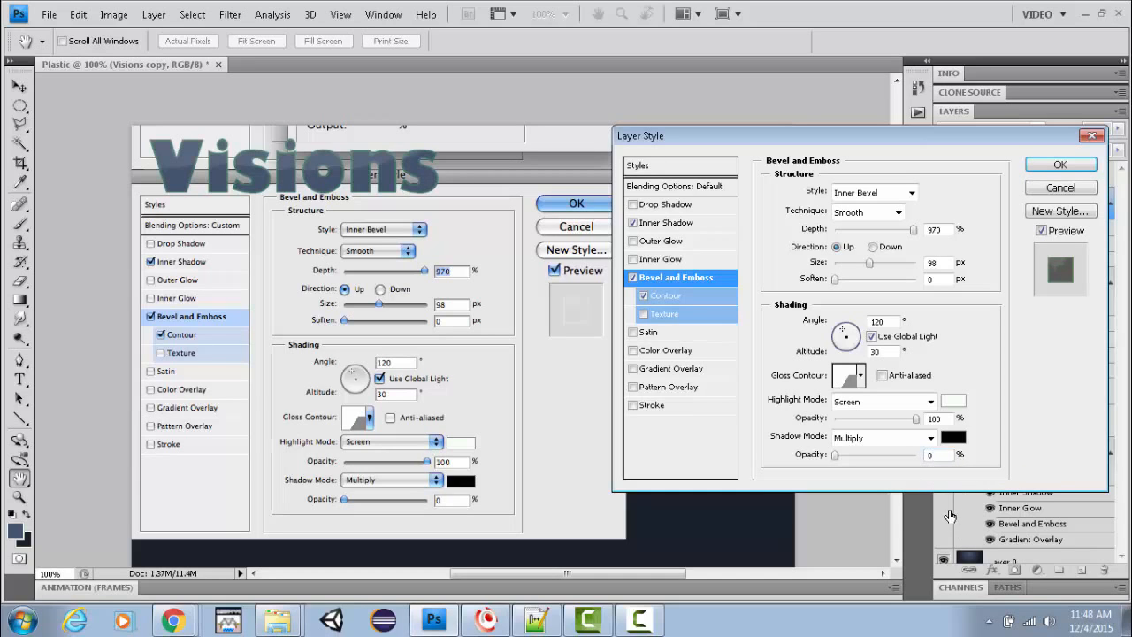
left_click(1049, 166)
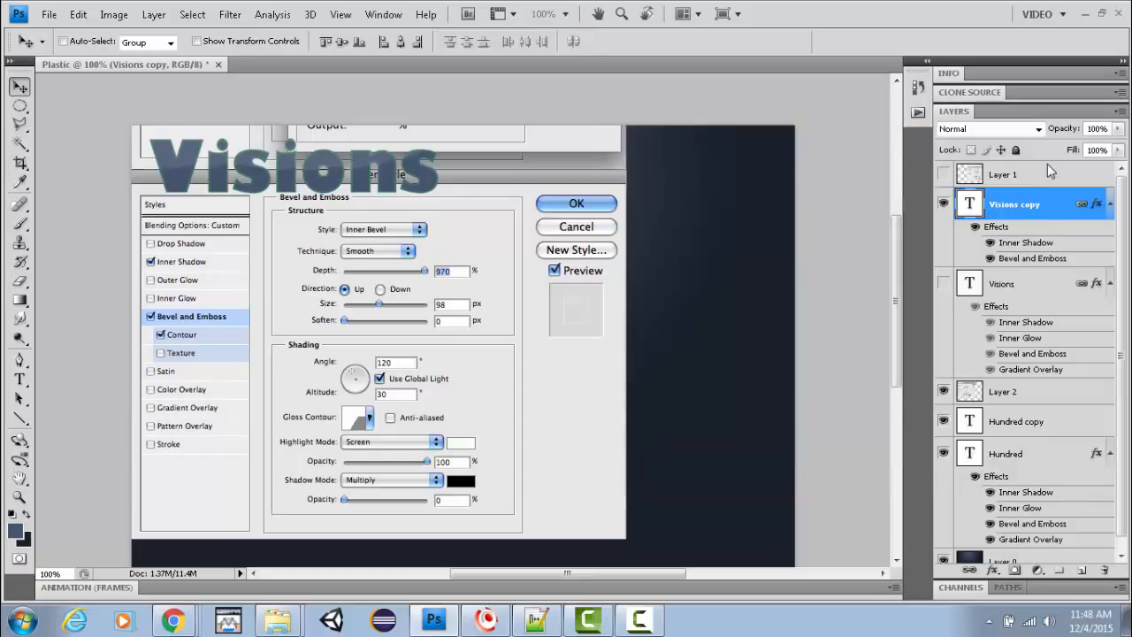
Step: Hide the Layer 2 reference, show the Visions layer, and move the Visions text back beneath Hundred
left_click(944, 391)
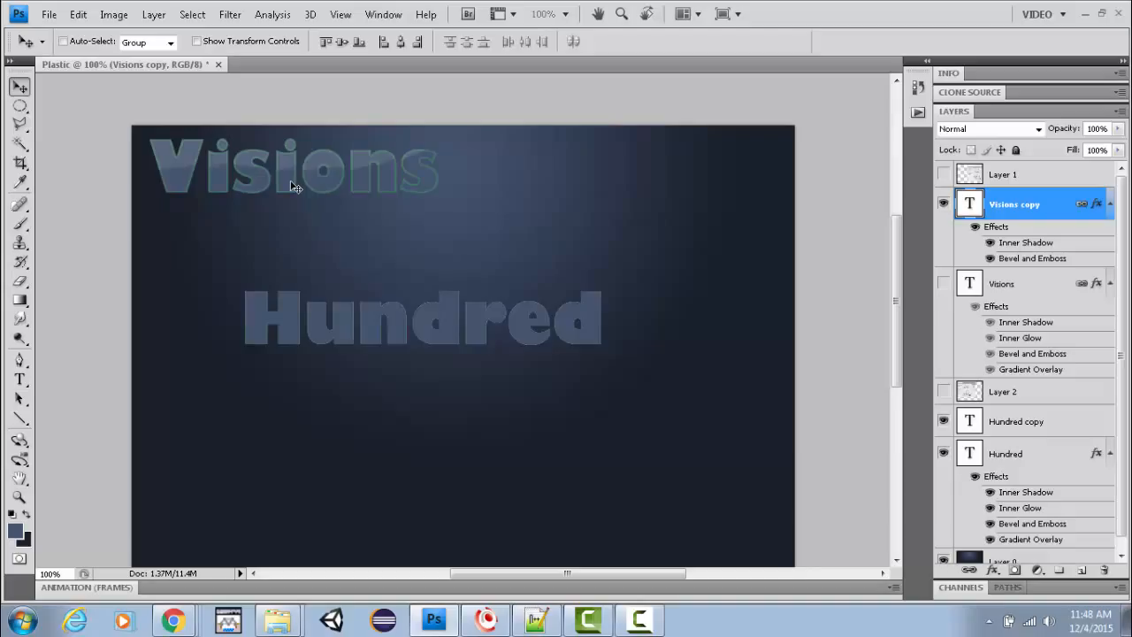
left_click(943, 285)
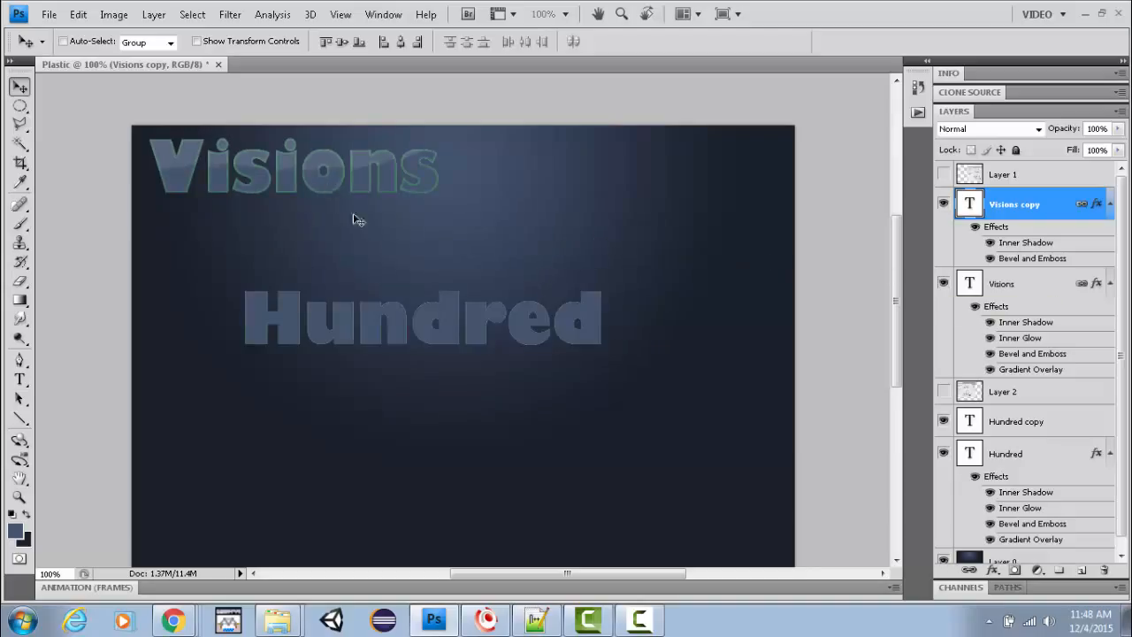
left_click_drag(357, 220, 503, 390)
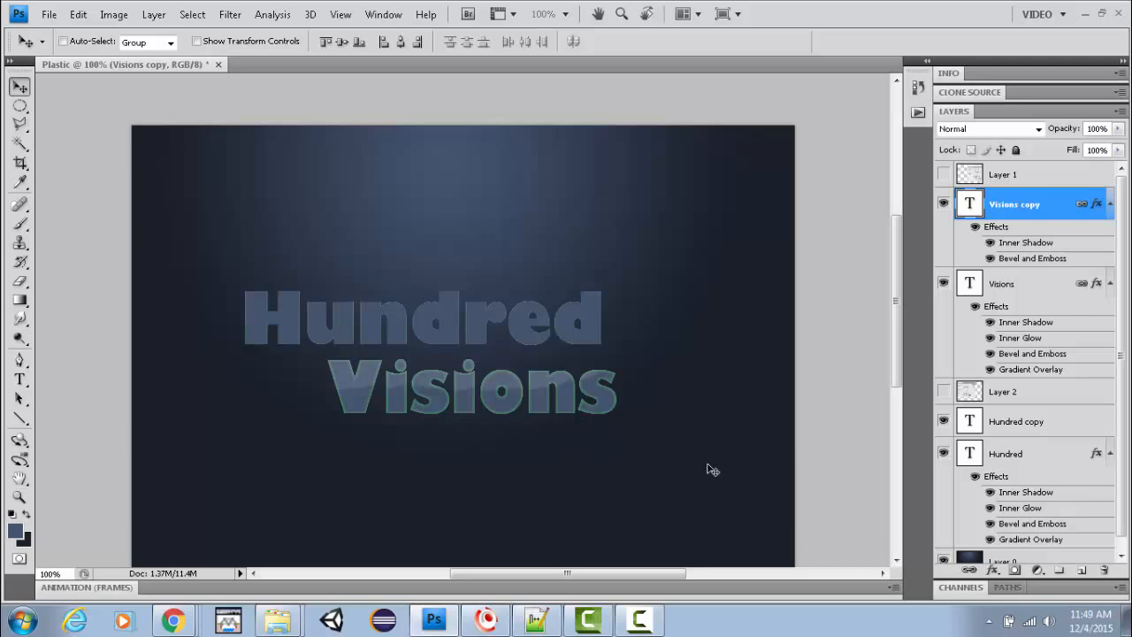
Step: Copy the Visions copy layer's style onto the Hundred copy layer
right_click(995, 212)
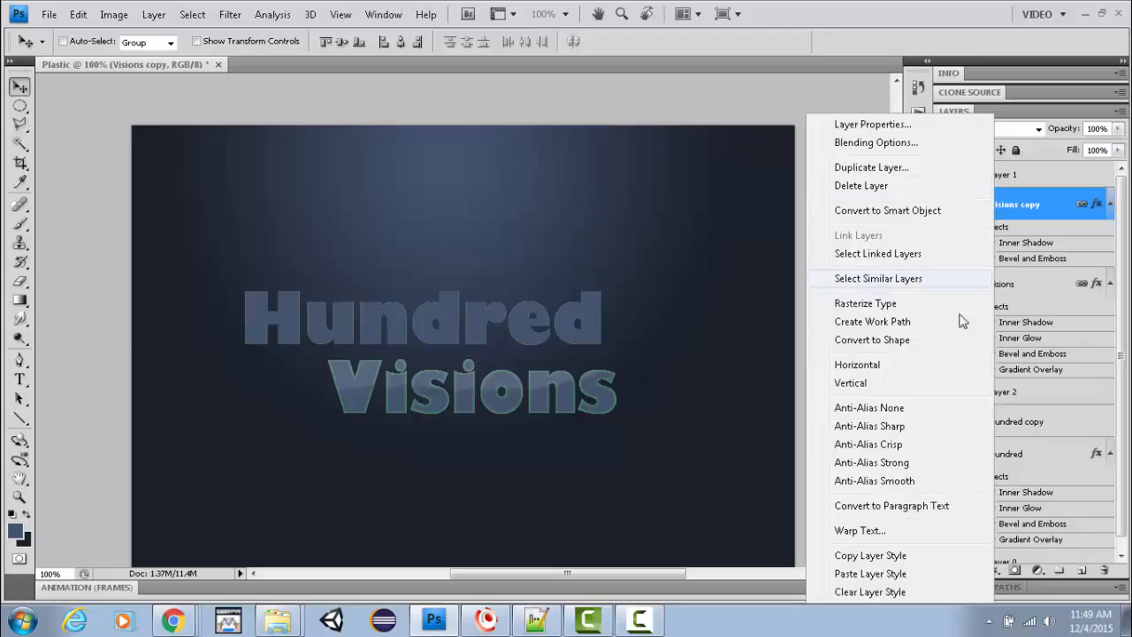
left_click(911, 554)
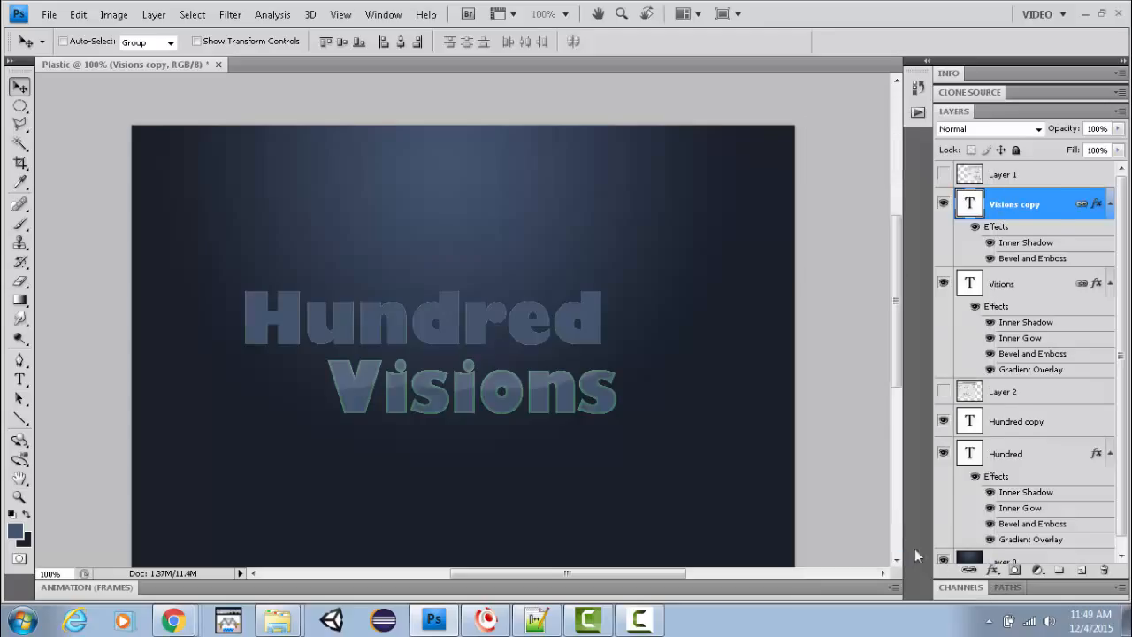
right_click(994, 423)
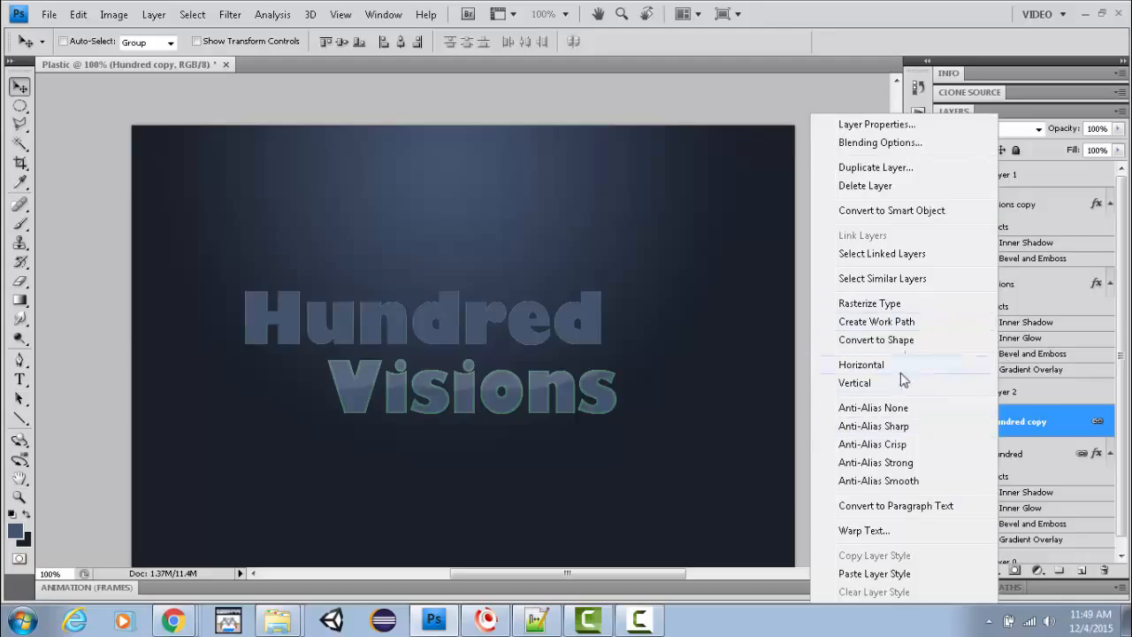
left_click(896, 575)
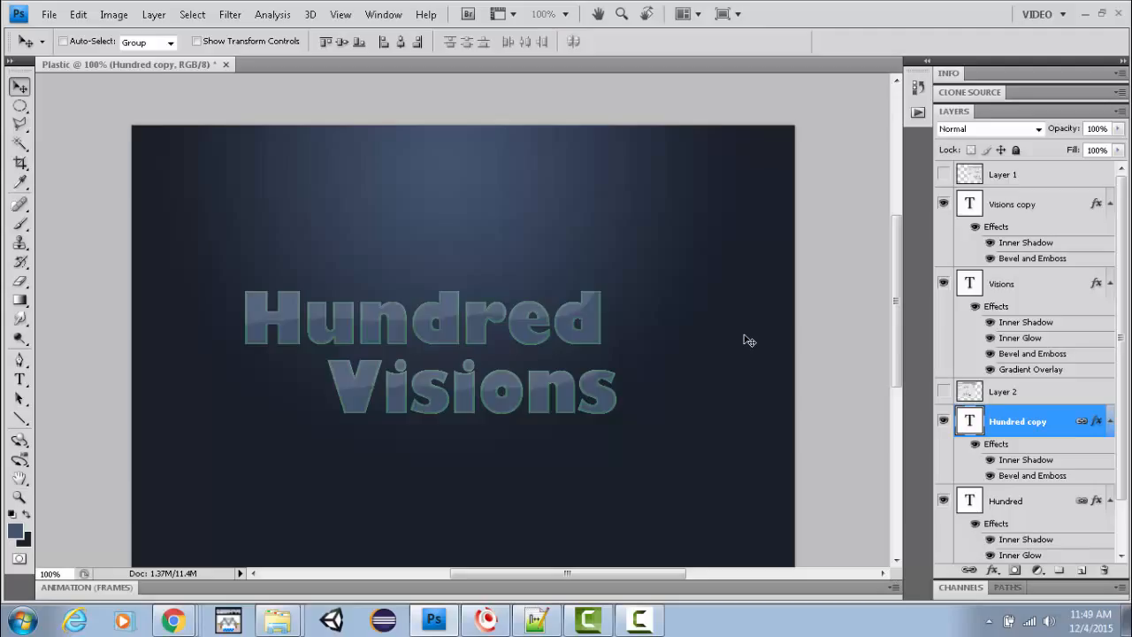
Step: Switch to the Tuts+ tutorial in Chrome and examine the heavily modified bevel and inner glow section
key("alt+Tab")
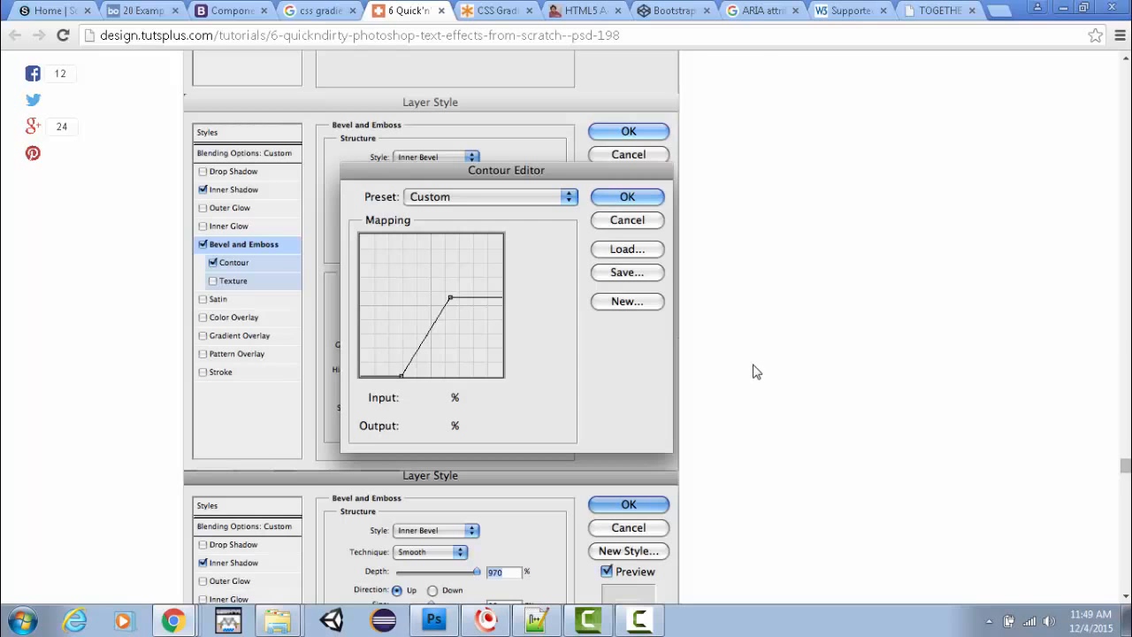
scroll(754, 370, "down", 12)
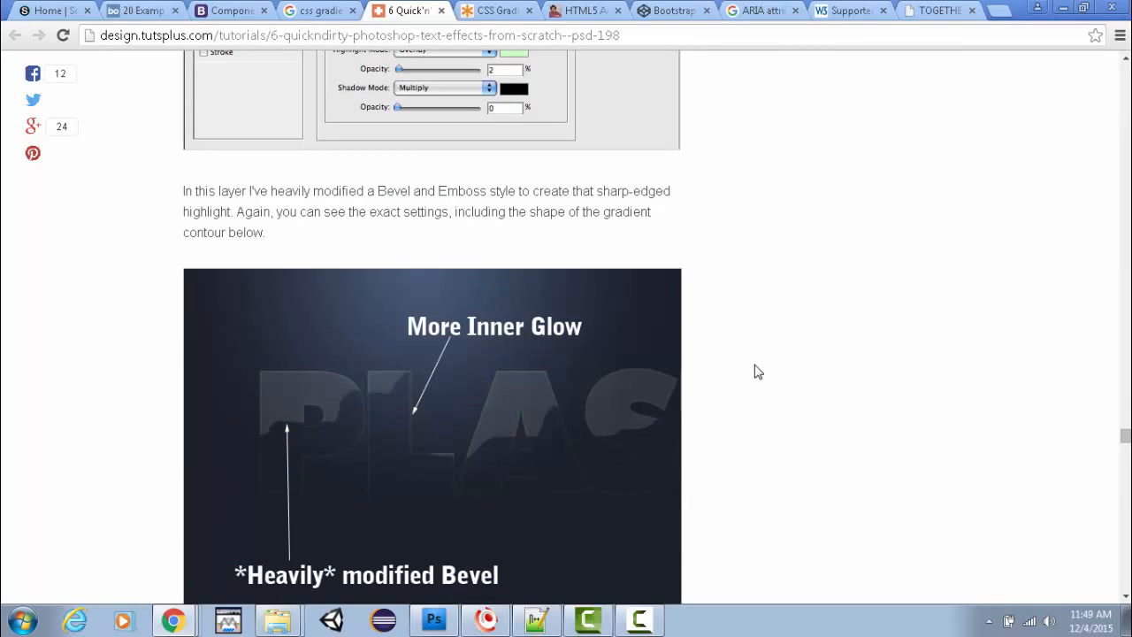
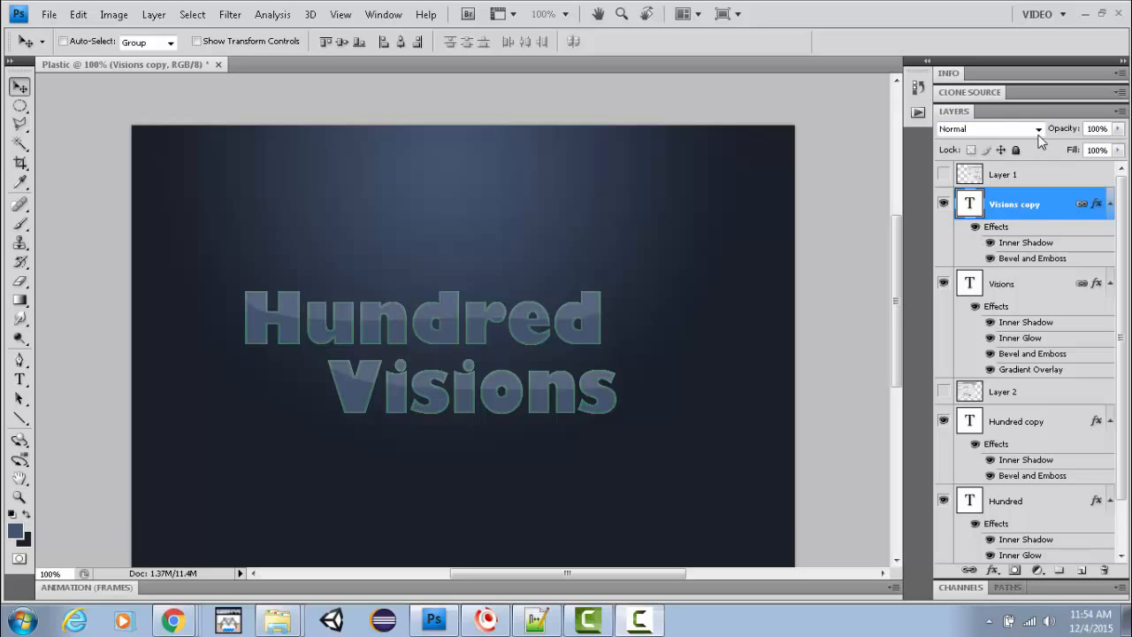
Step: Set the Visions copy and Hundred copy layers to Overlay blending and compare the text with the Tuts+ reference in Chrome
left_click(1038, 129)
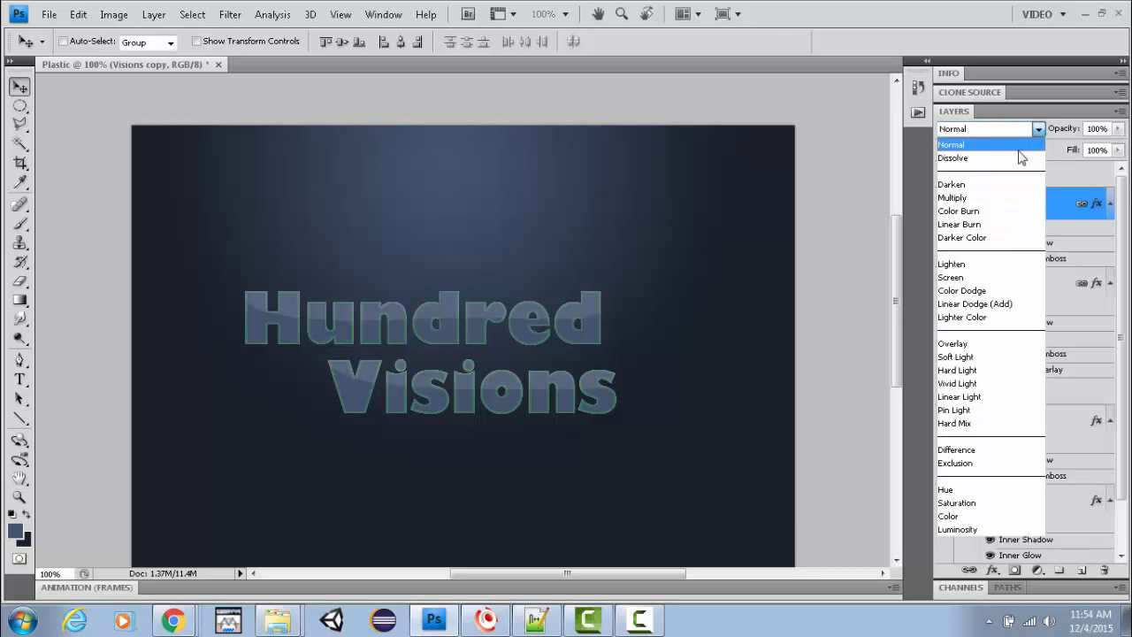
left_click(1008, 345)
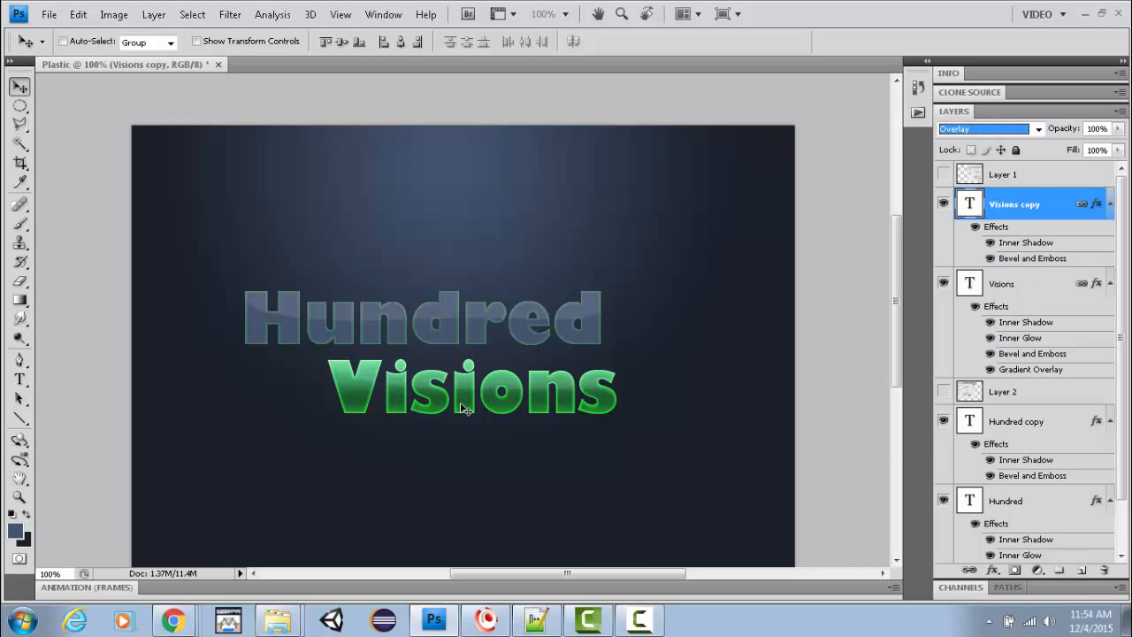
left_click(1024, 426)
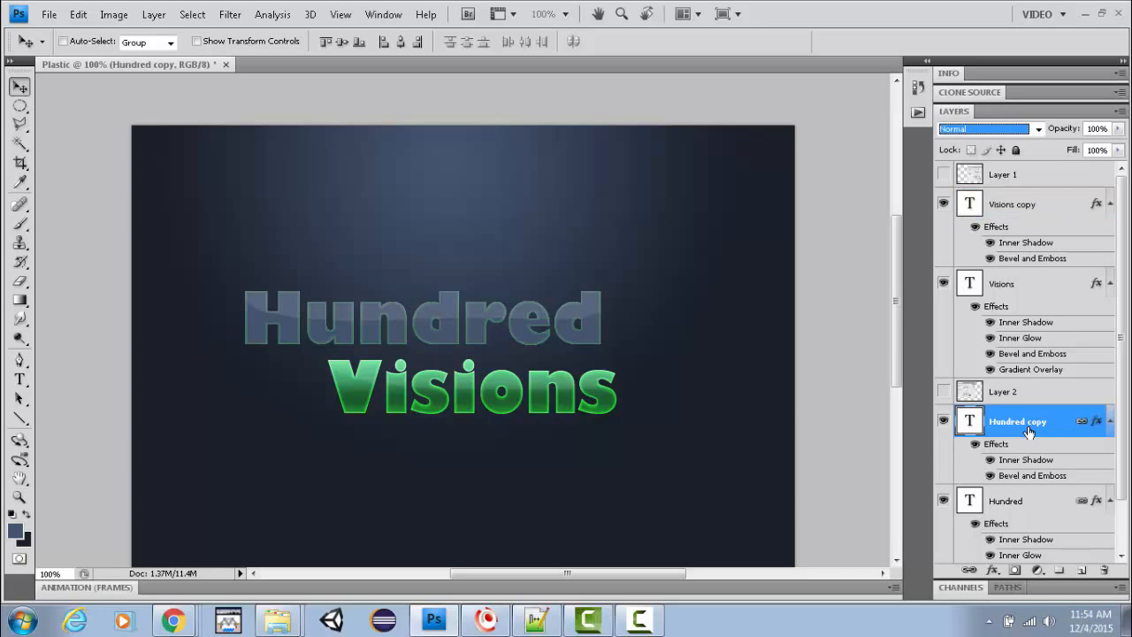
left_click(1038, 129)
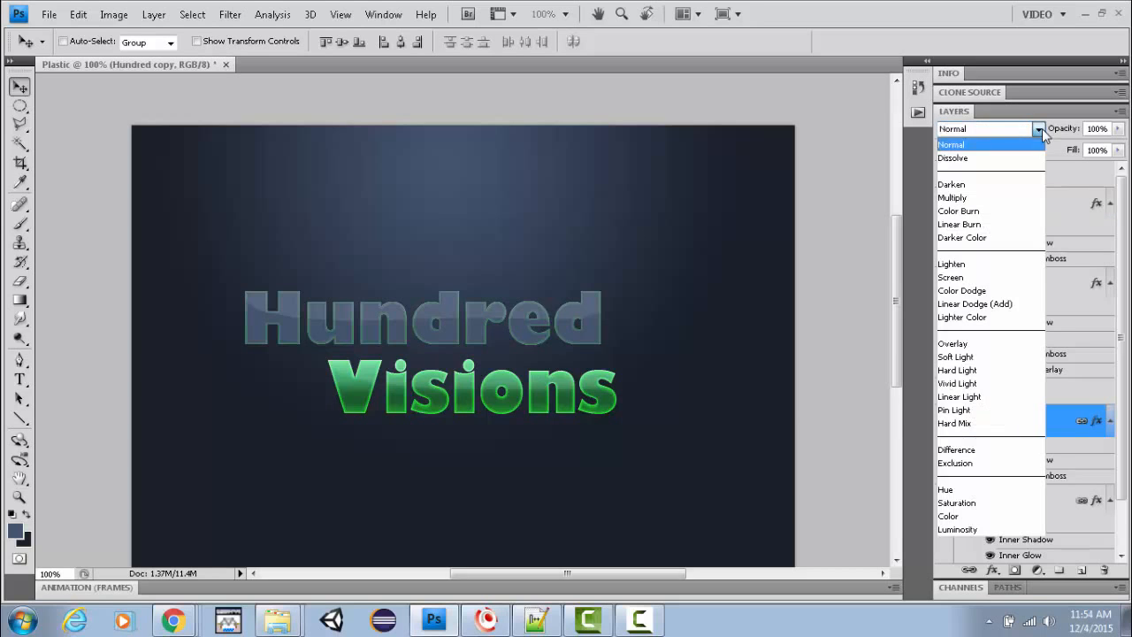
left_click(994, 344)
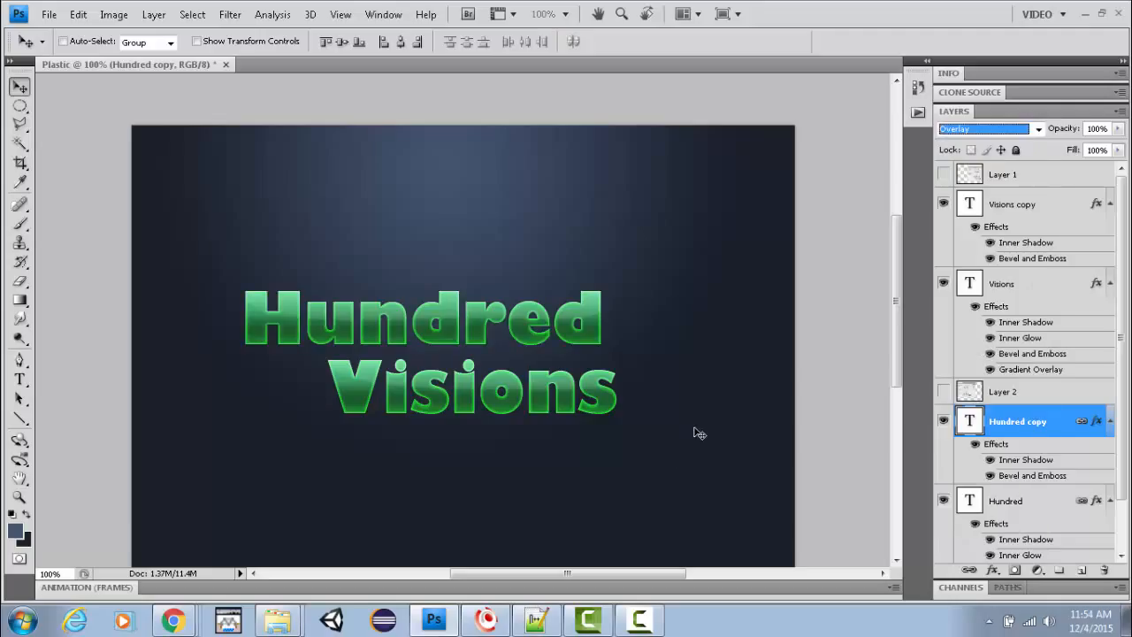
key("alt+Tab")
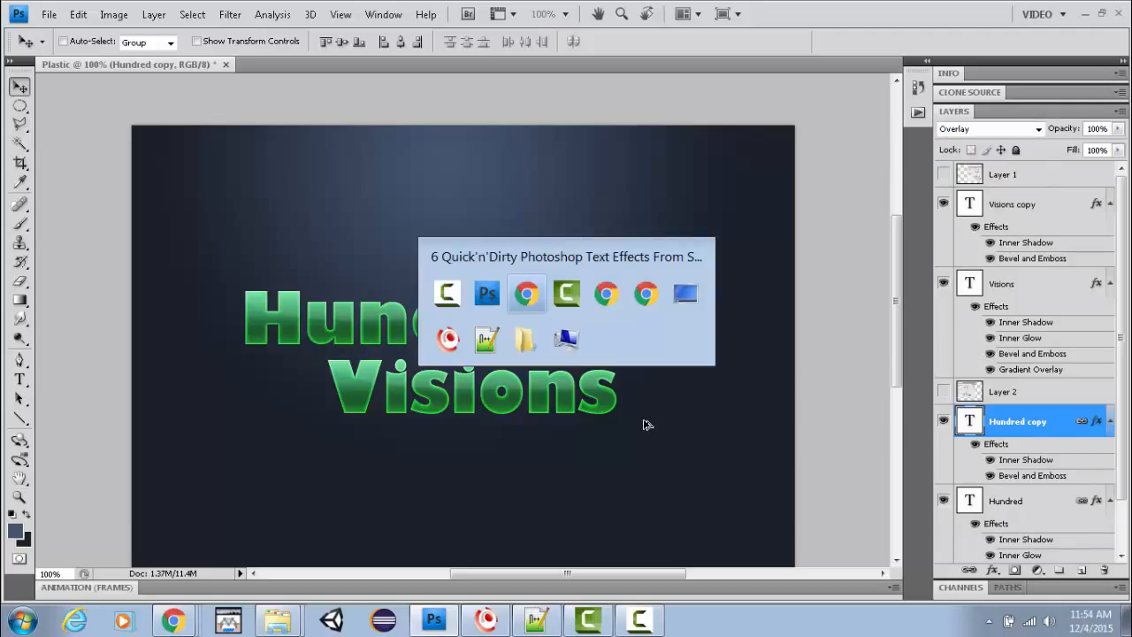
key("alt+Tab")
key("alt+Tab")
key("alt+Tab")
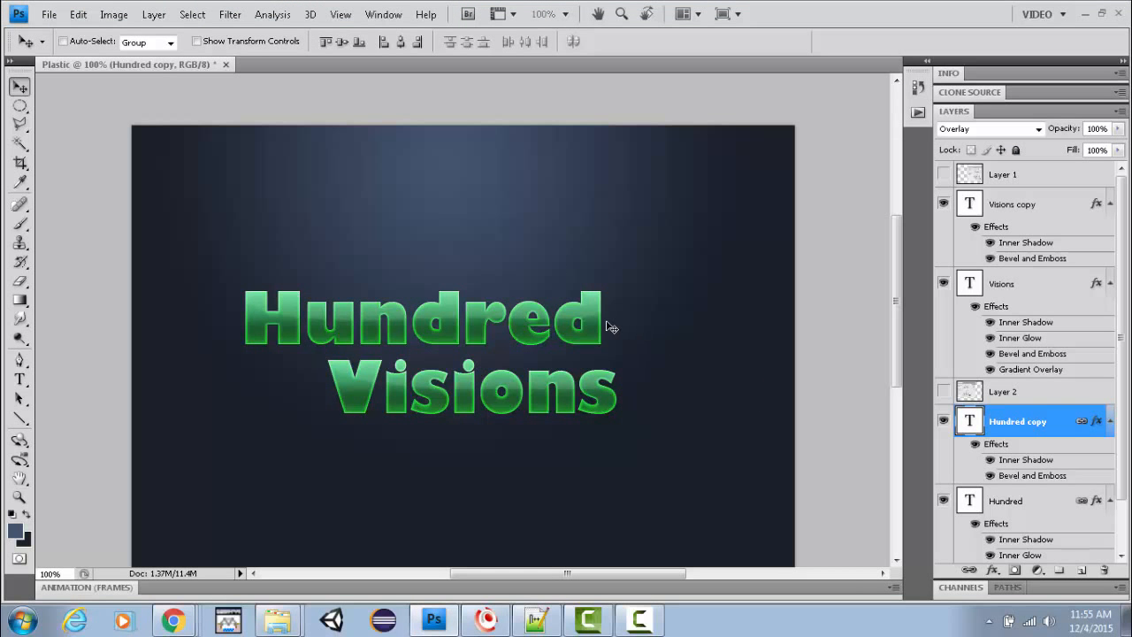
Step: Recolour the Hundred copy text, trying near-white and muted blue before a medium green with hue 128° and saturation 38%
left_click(18, 379)
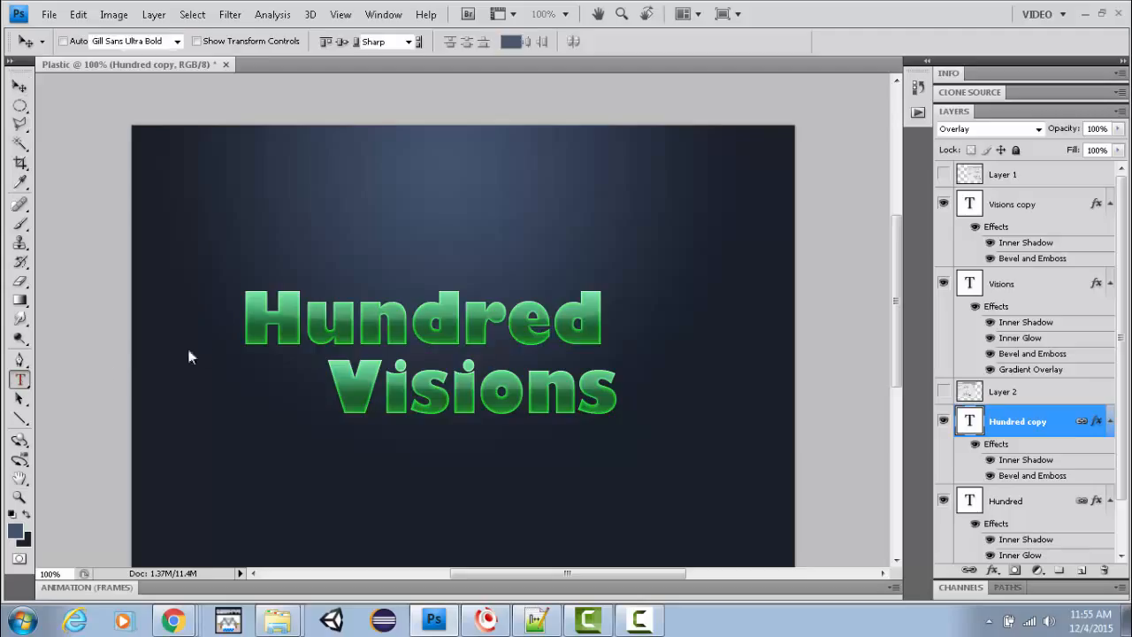
left_click_drag(241, 322, 605, 323)
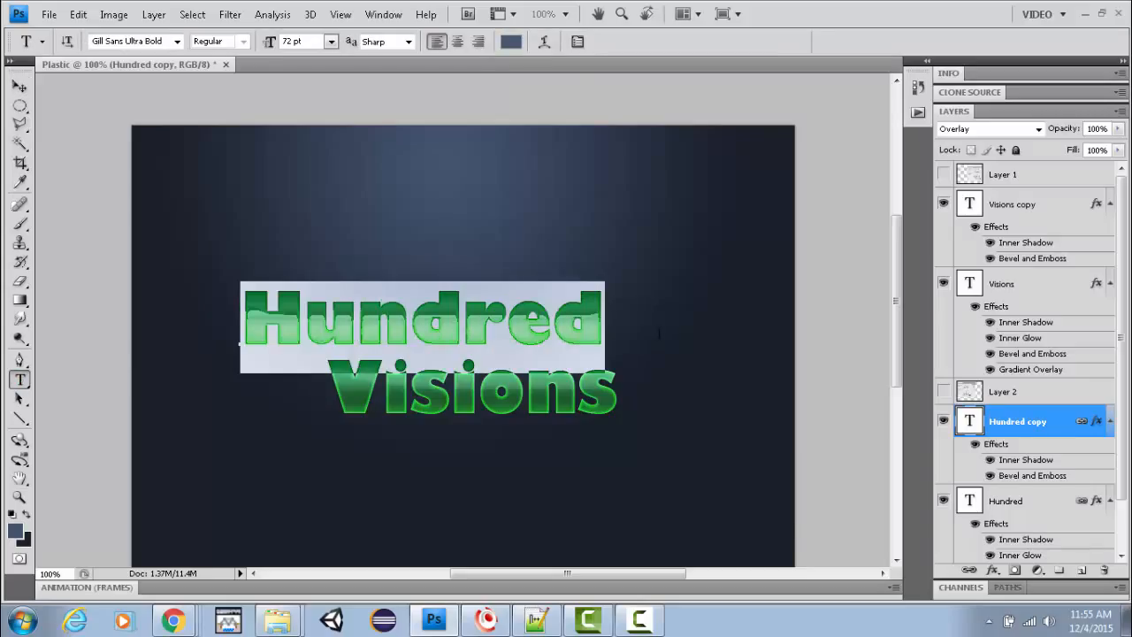
left_click(511, 41)
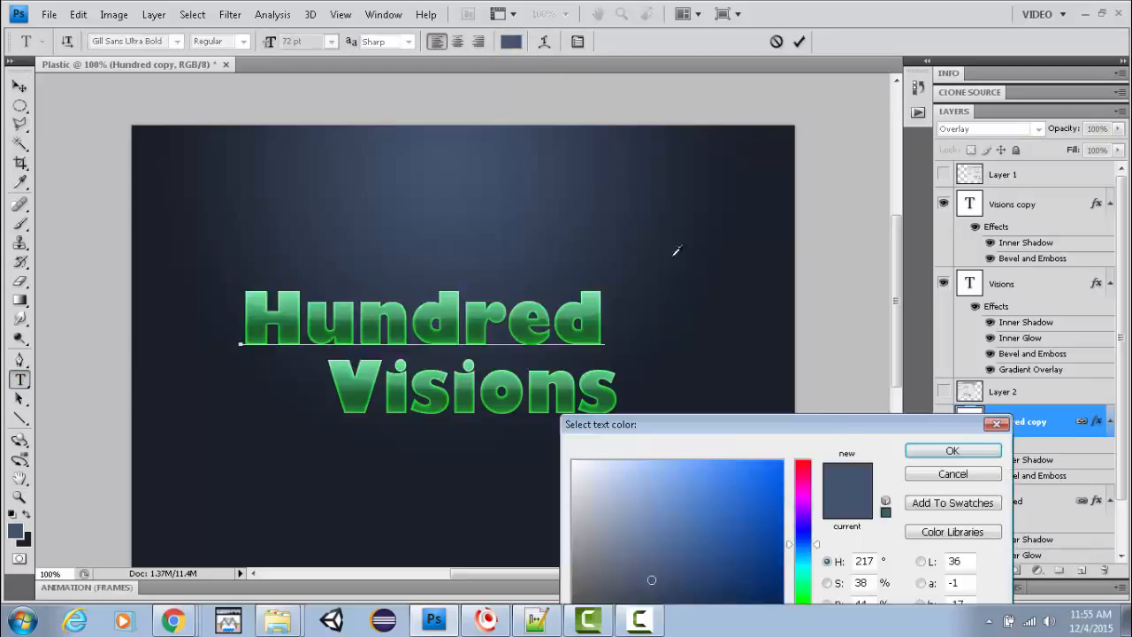
left_click(576, 463)
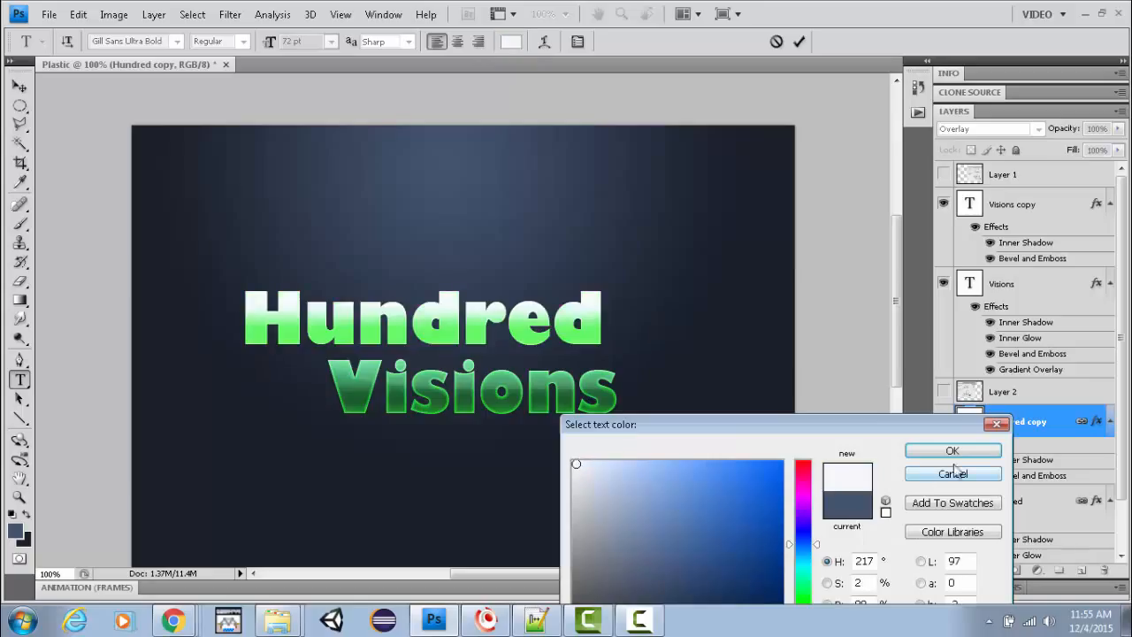
left_click(624, 532)
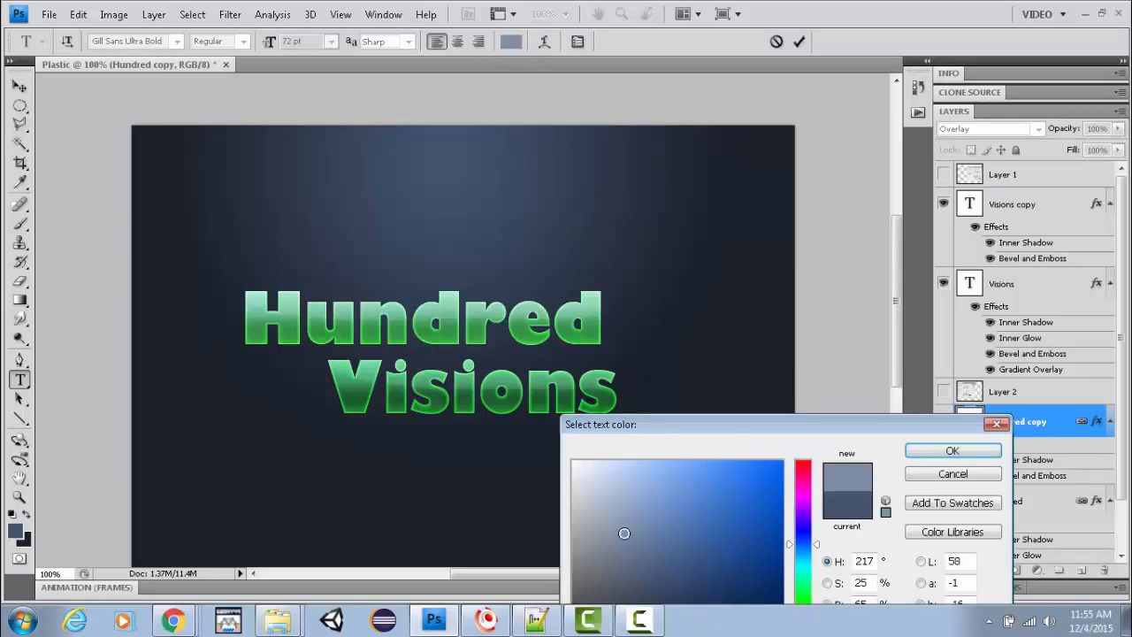
left_click(790, 599)
left_click(756, 484)
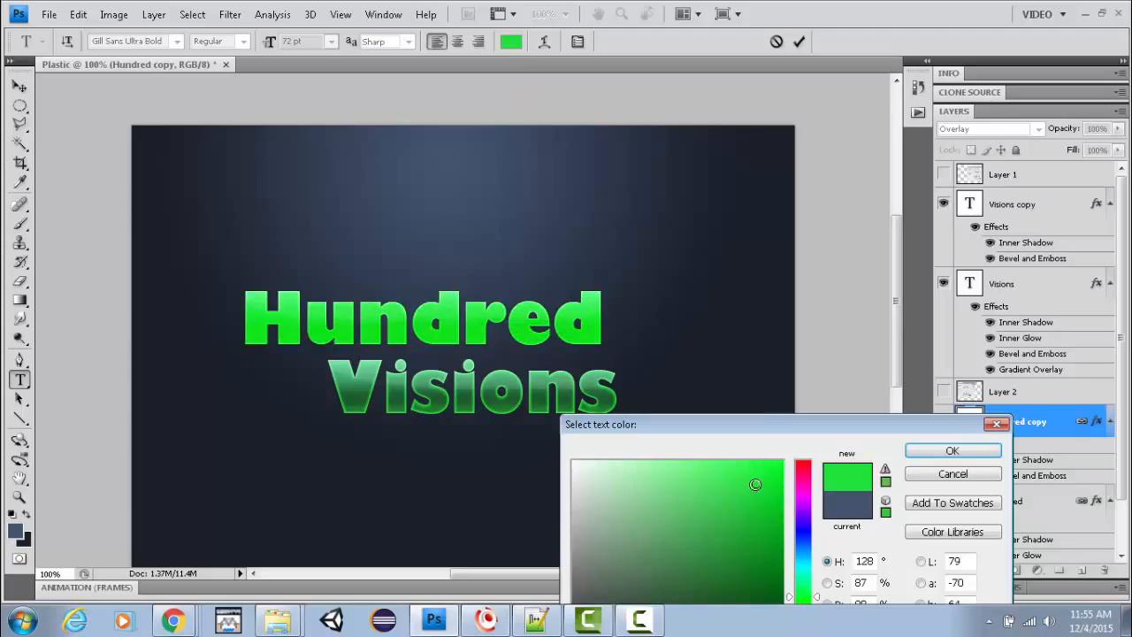
left_click(633, 492)
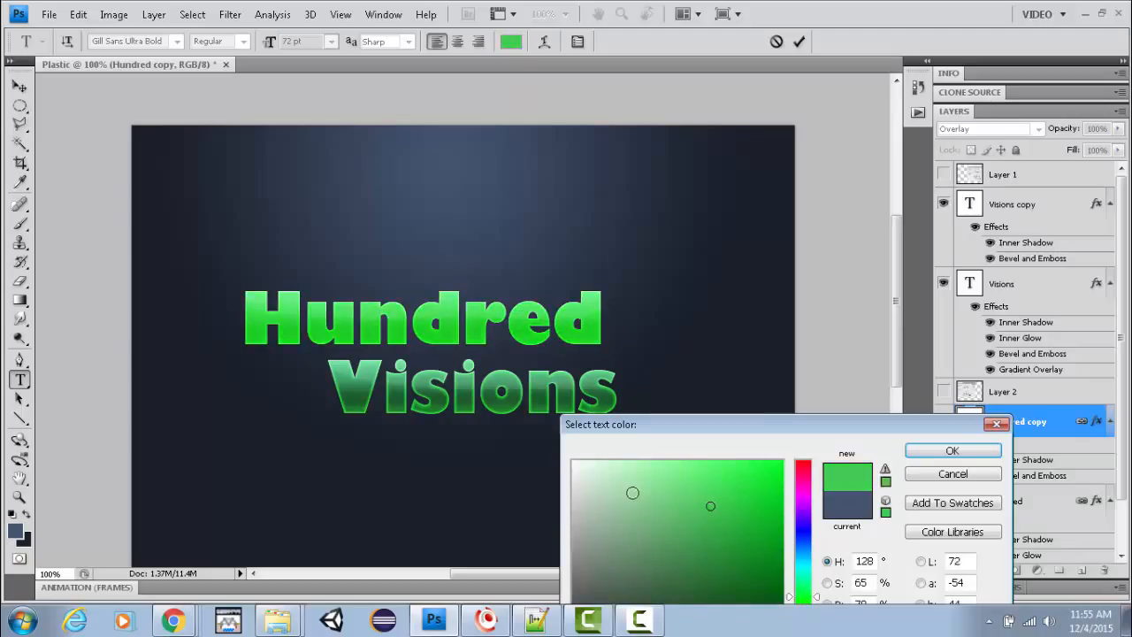
left_click(609, 488)
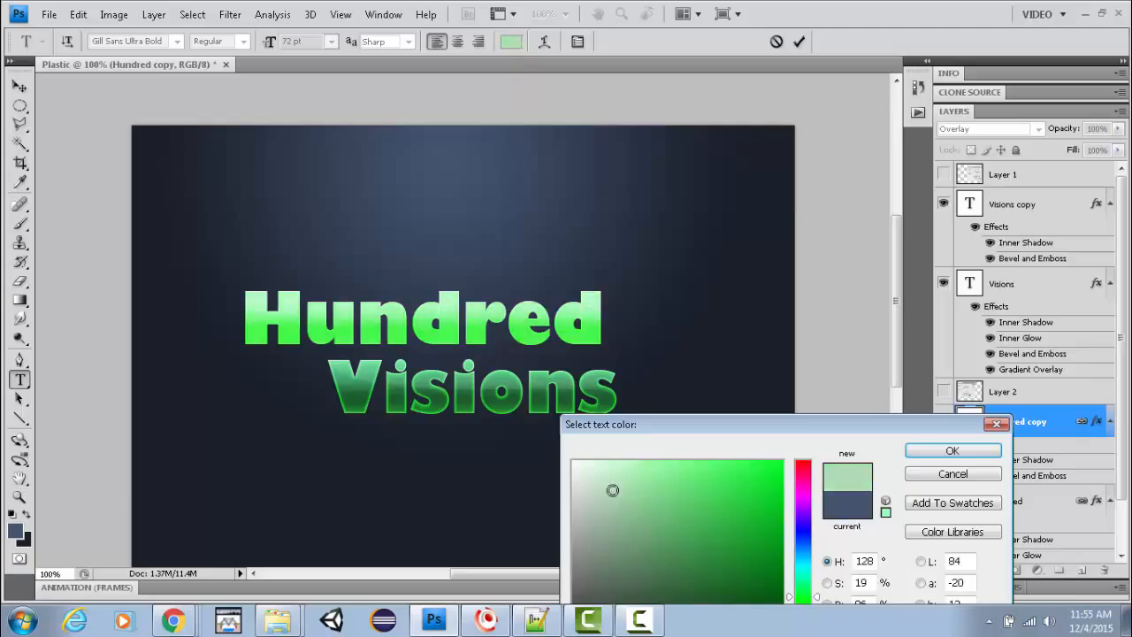
left_click(659, 550)
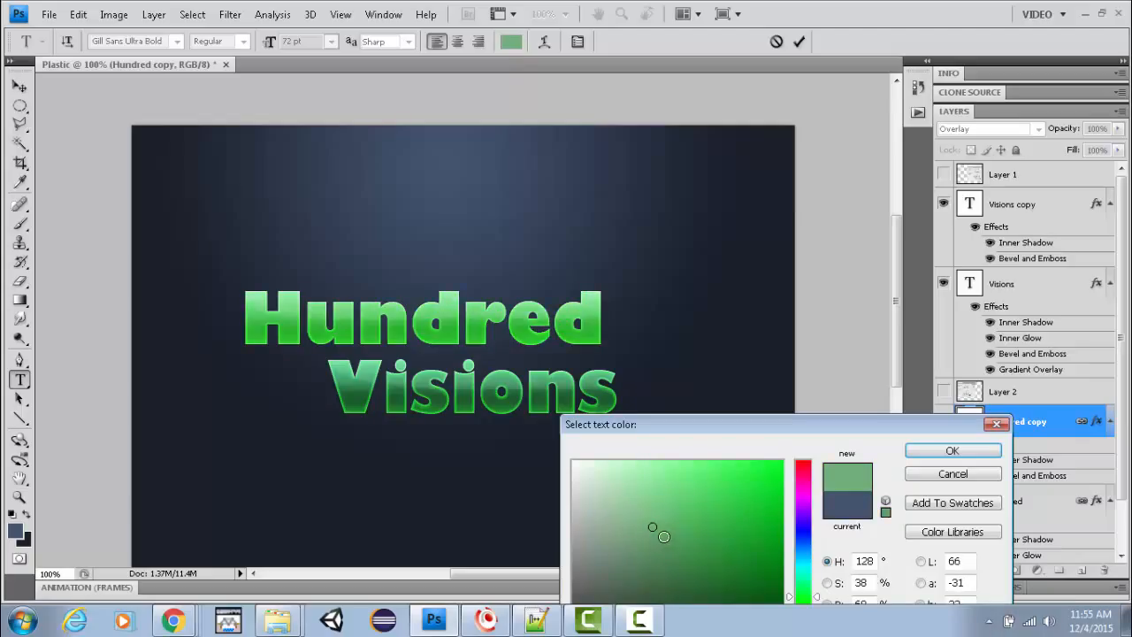
Step: Compare the green against the Plastic Fantastic reference in Chrome and set the Hundred copy text colour to #63b06e
key("alt+Tab")
key("alt+Tab")
key("alt+Tab")
key("alt+Tab")
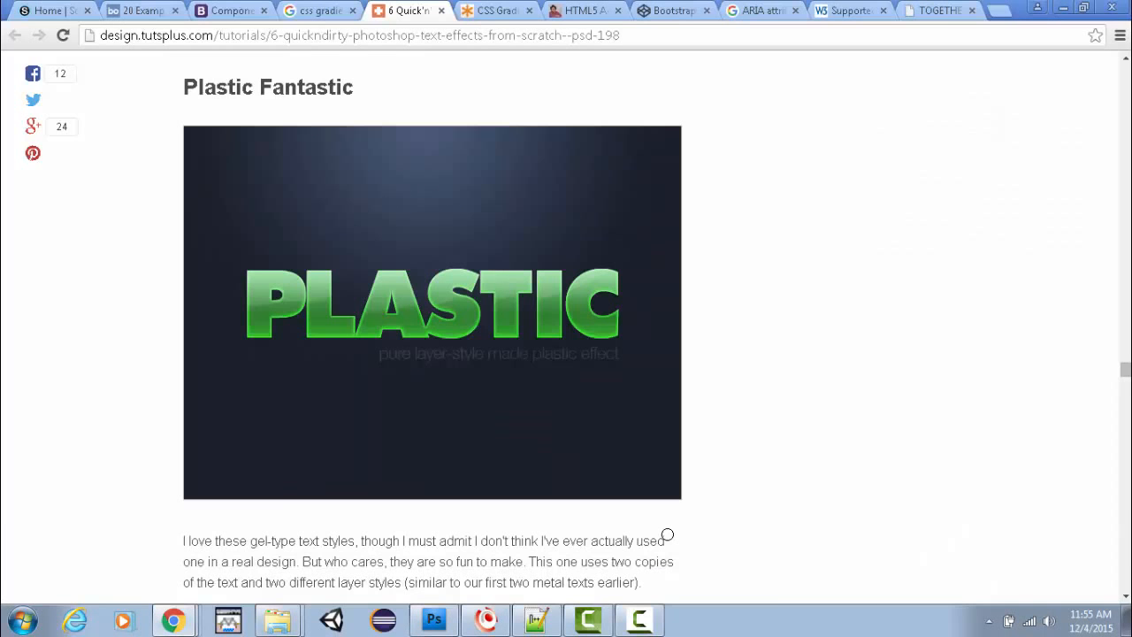
key("alt+Tab")
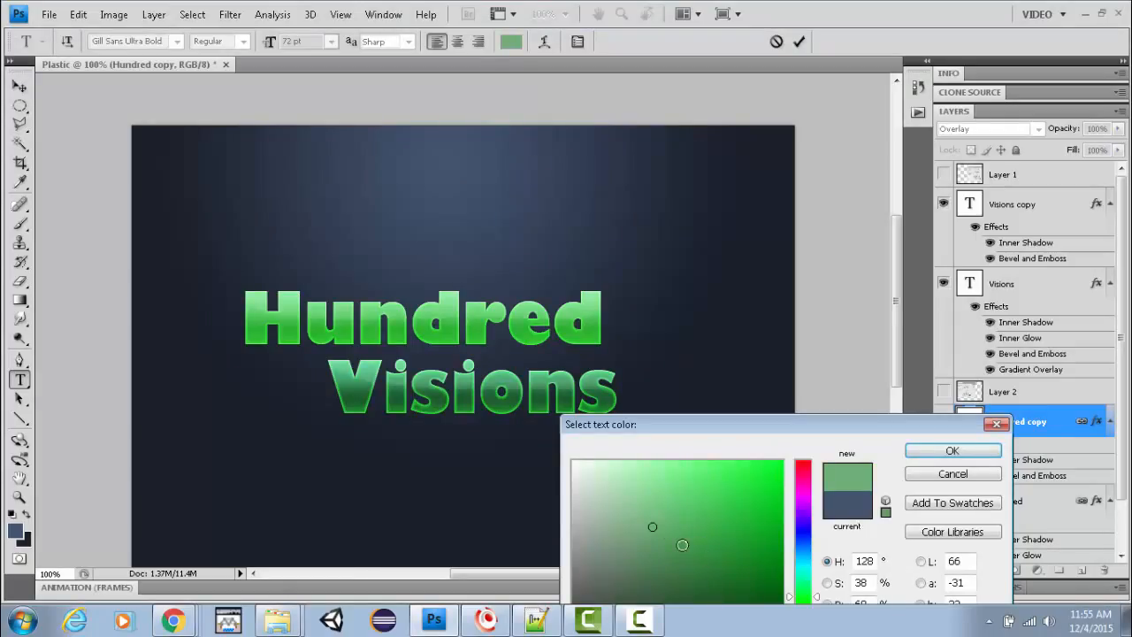
left_click(671, 540)
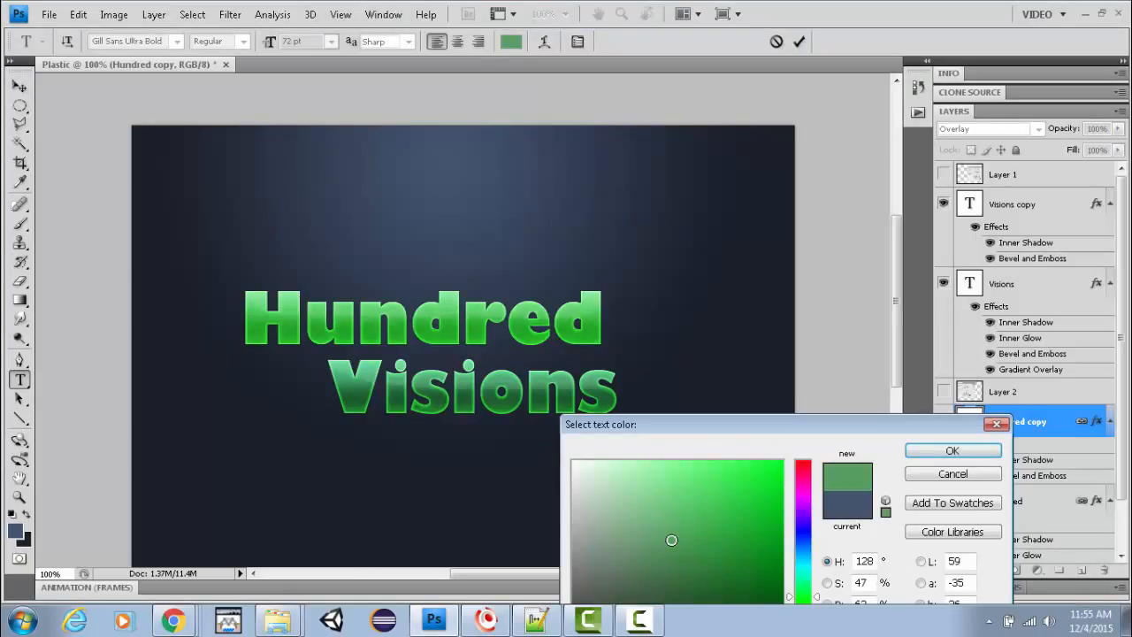
key("alt+Tab")
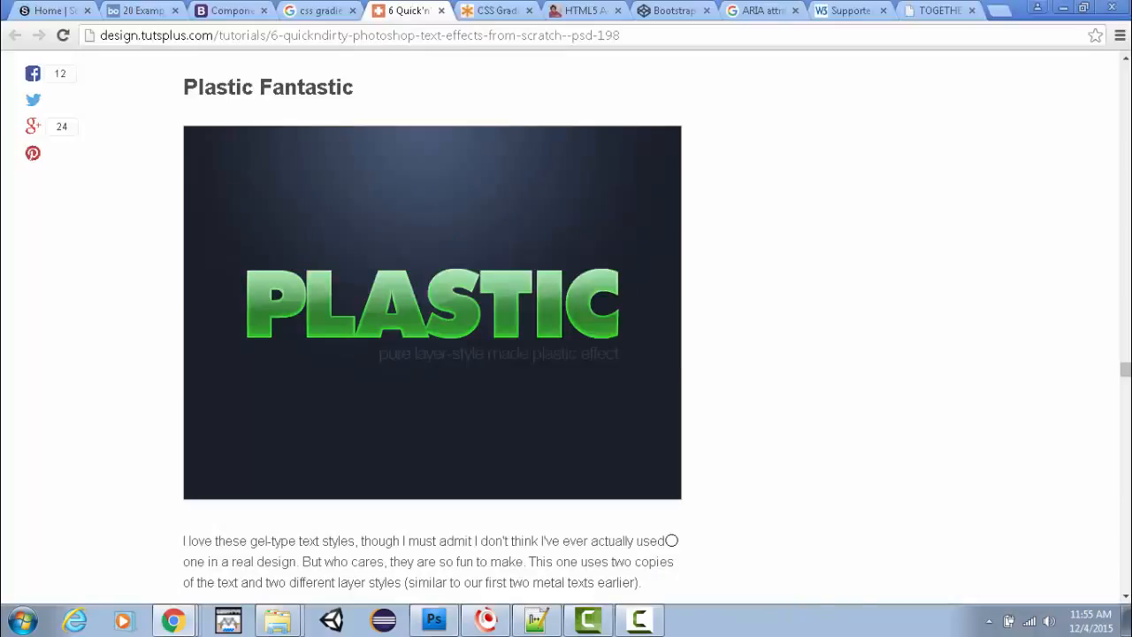
key("alt+Tab")
left_click(636, 484)
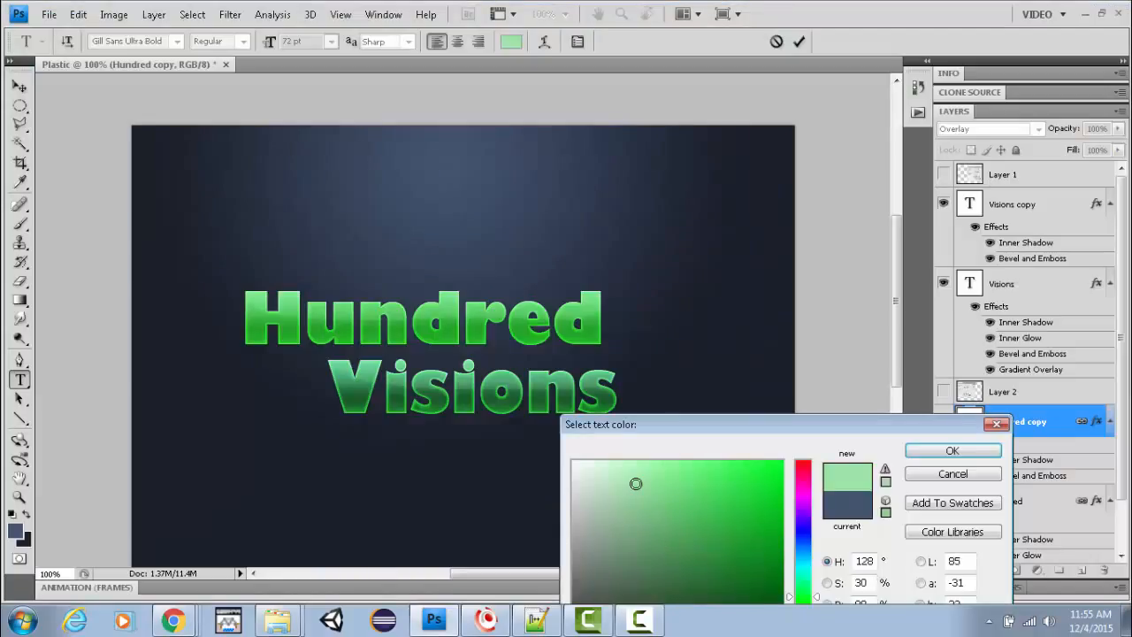
left_click(669, 518)
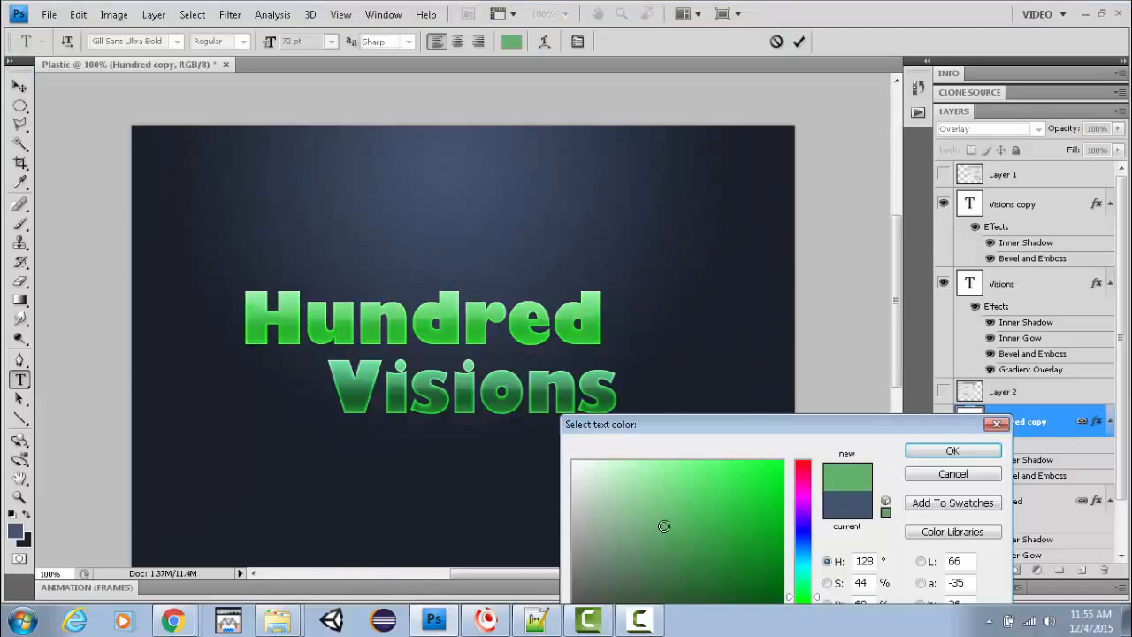
key("alt+Tab")
key("alt+Tab")
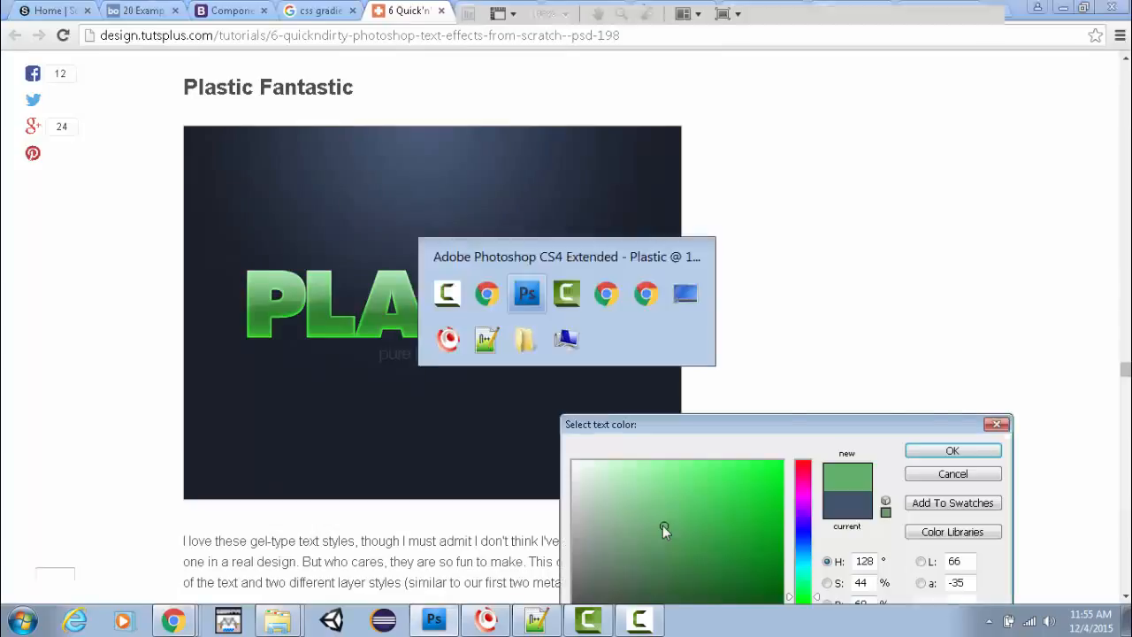
key("alt+Tab")
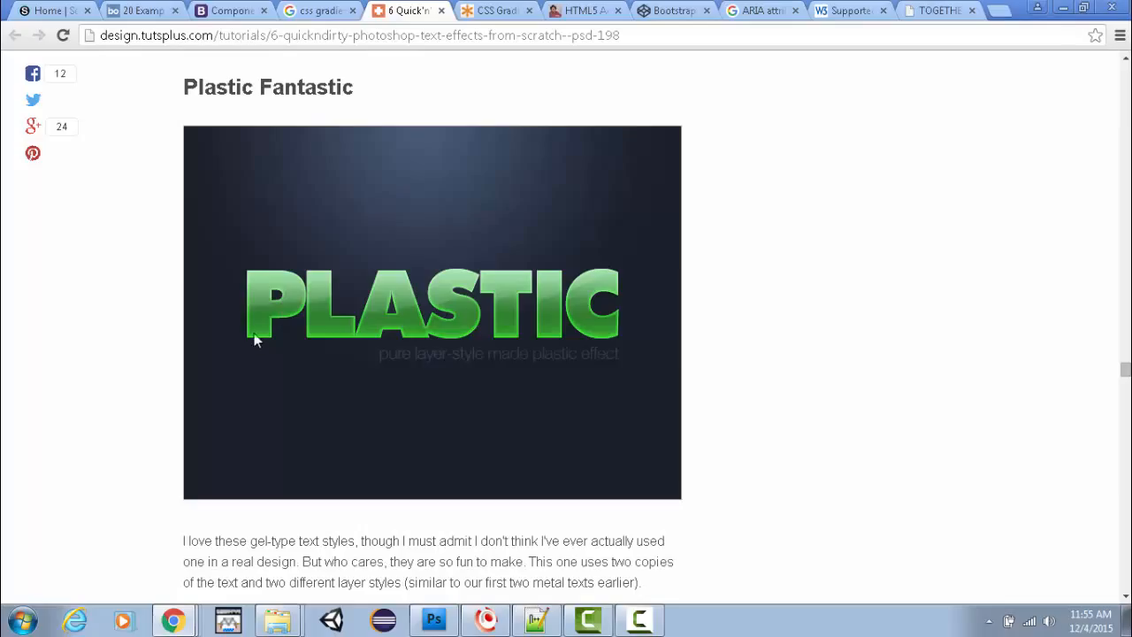
key("alt+Tab")
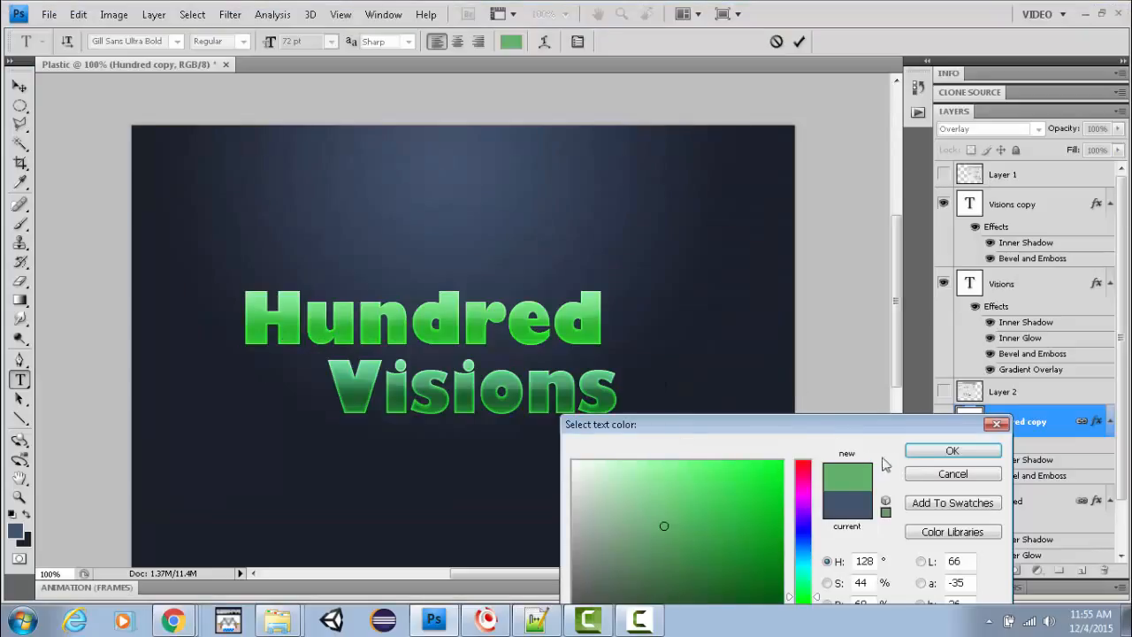
left_click(942, 456)
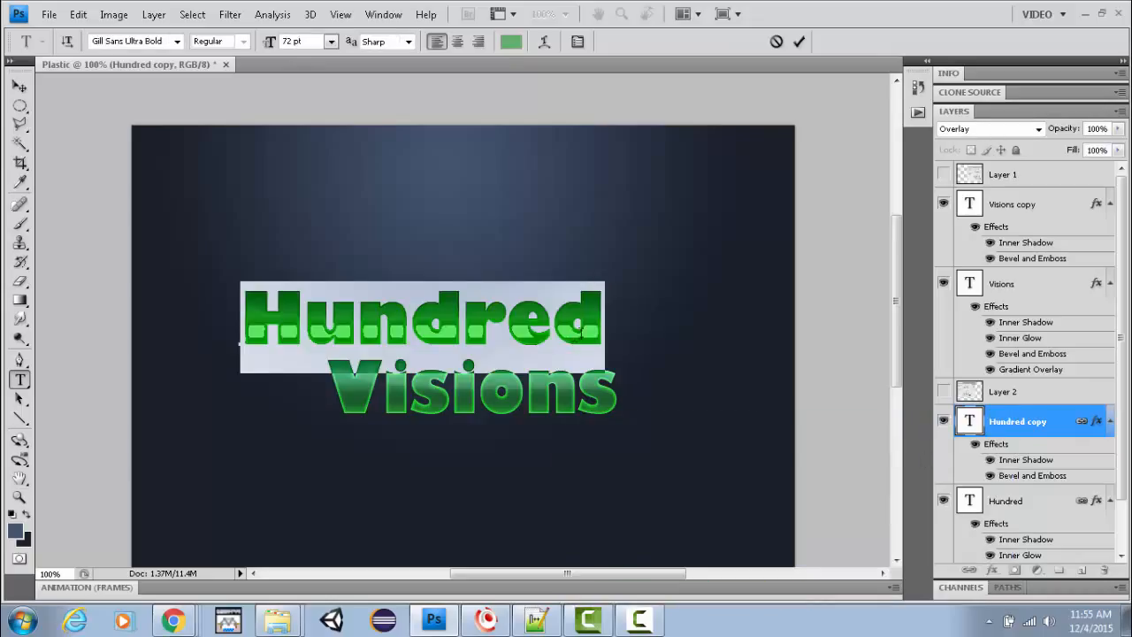
left_click(612, 313)
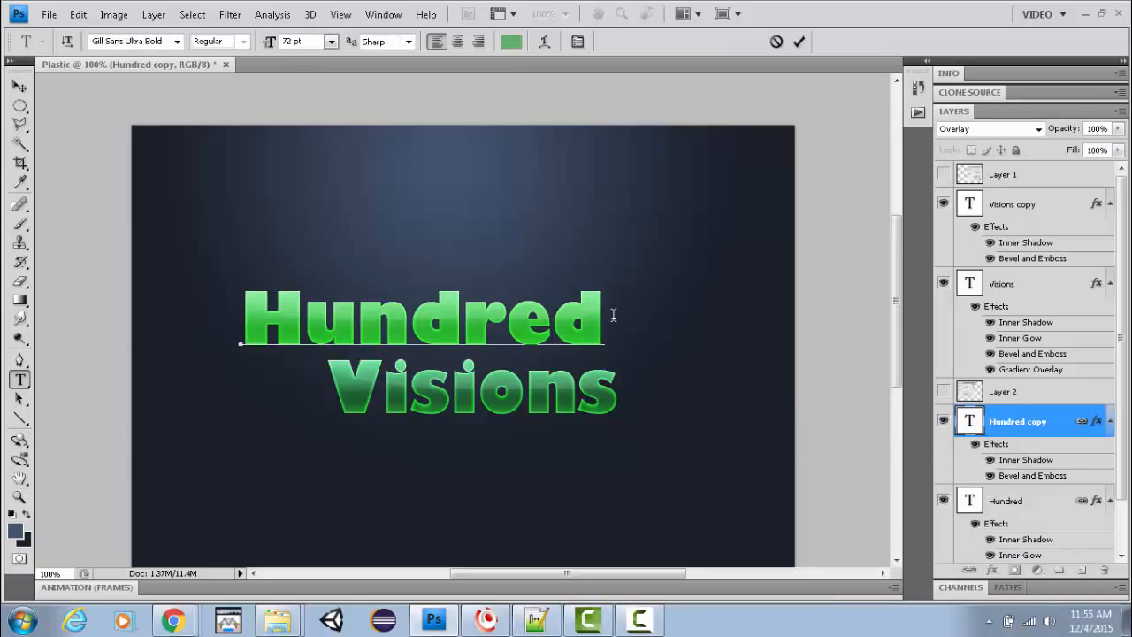
Step: Copy the hex colour value 63b06e from the Hundred copy text's colour settings and close them without changes
left_click(510, 44)
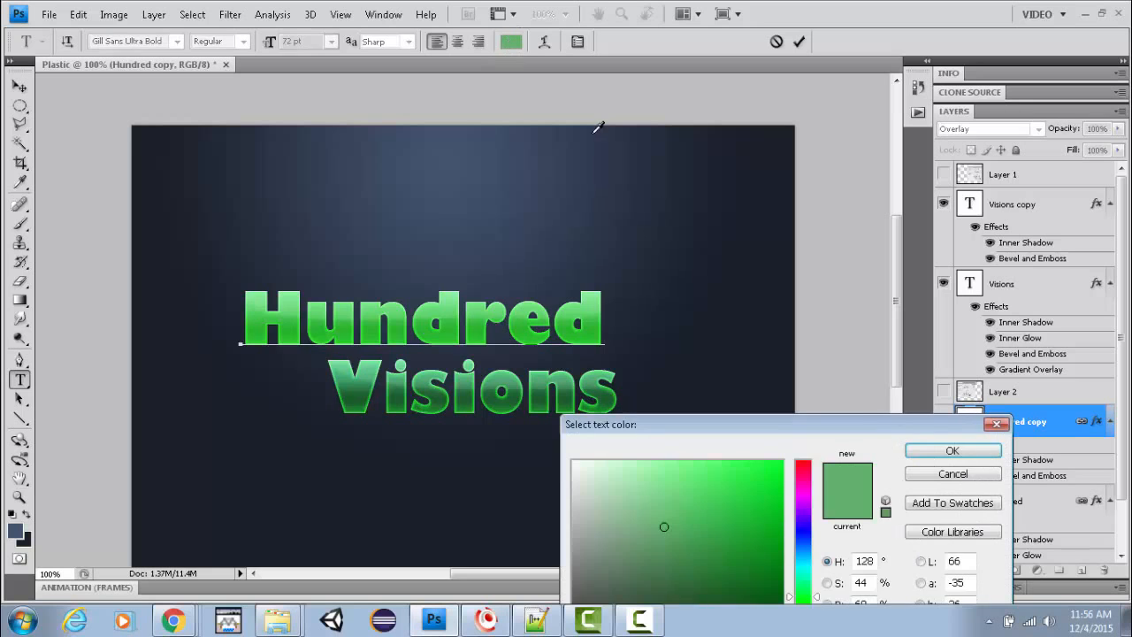
left_click_drag(741, 423, 716, 125)
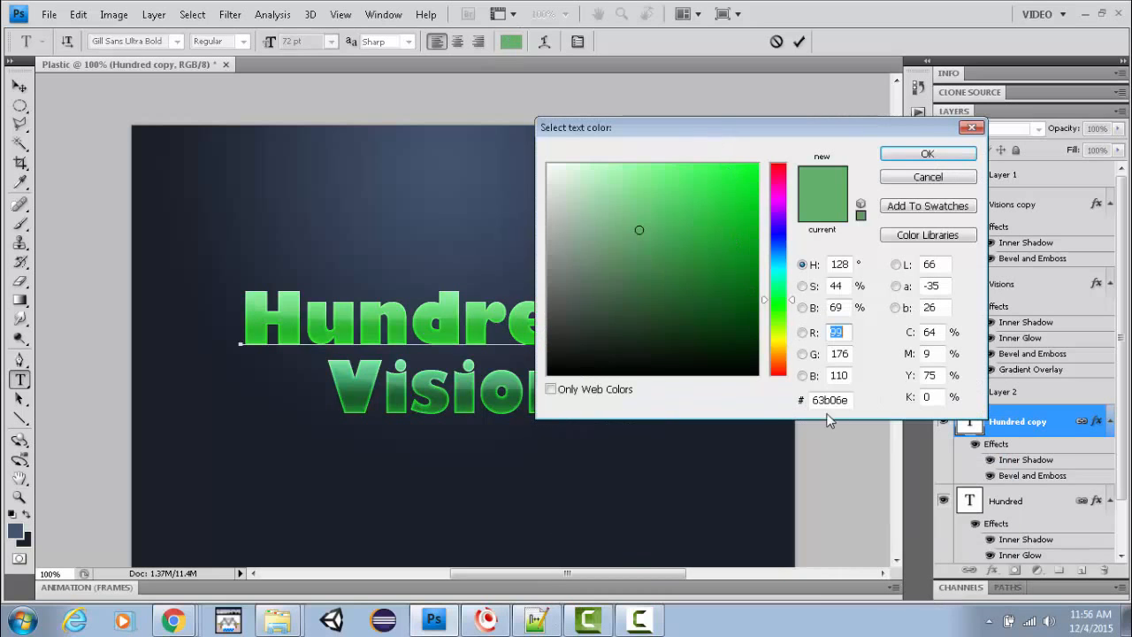
left_click_drag(853, 399, 805, 399)
right_click(833, 398)
left_click(876, 220)
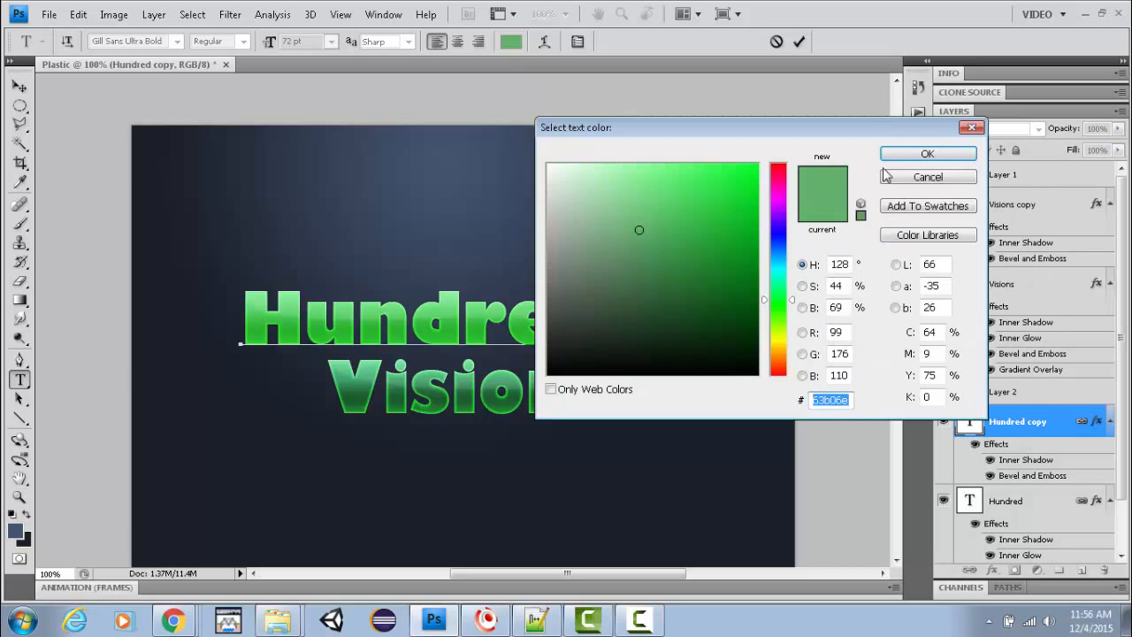
left_click(889, 177)
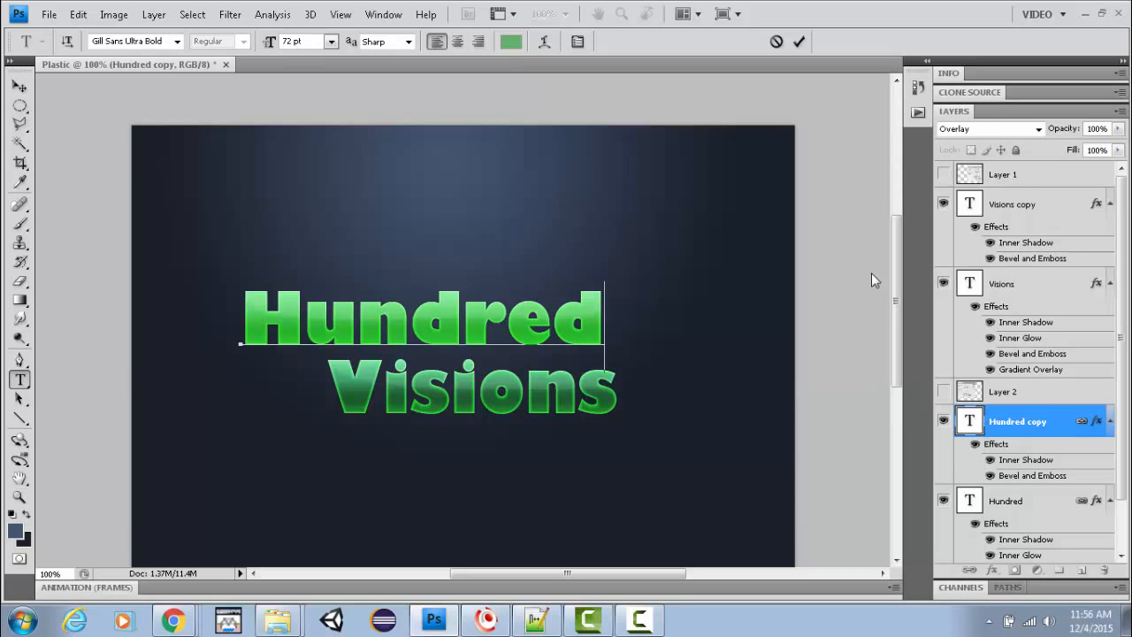
Step: Set the text colour of the base Hundred layer to #63b06e
left_click(1019, 509)
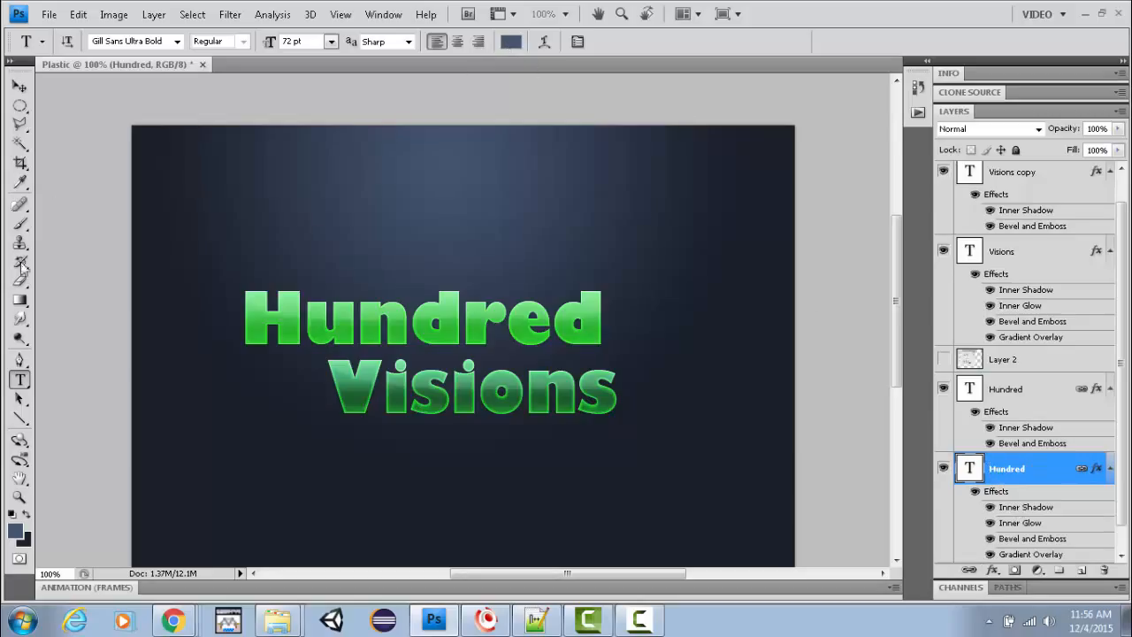
left_click_drag(251, 324, 604, 329)
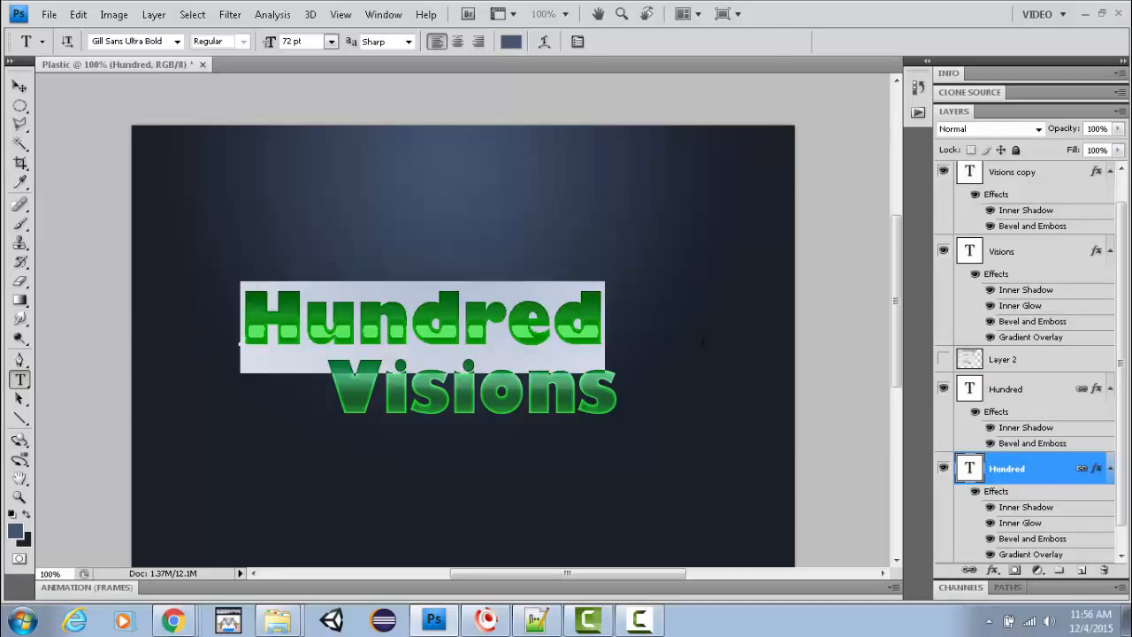
left_click(510, 43)
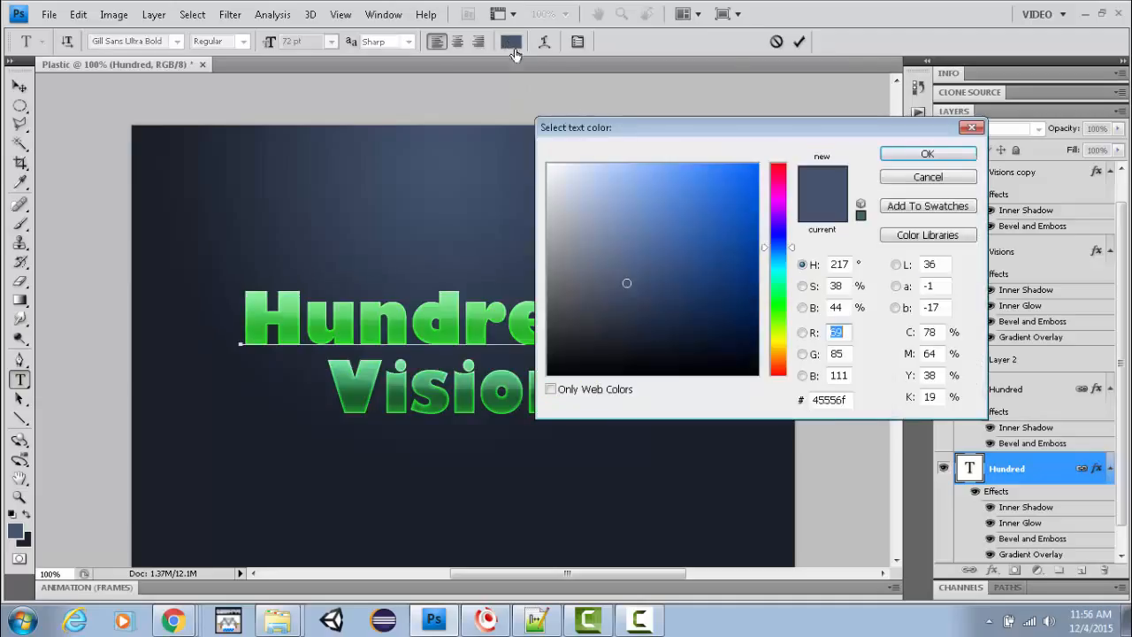
double_click(838, 400)
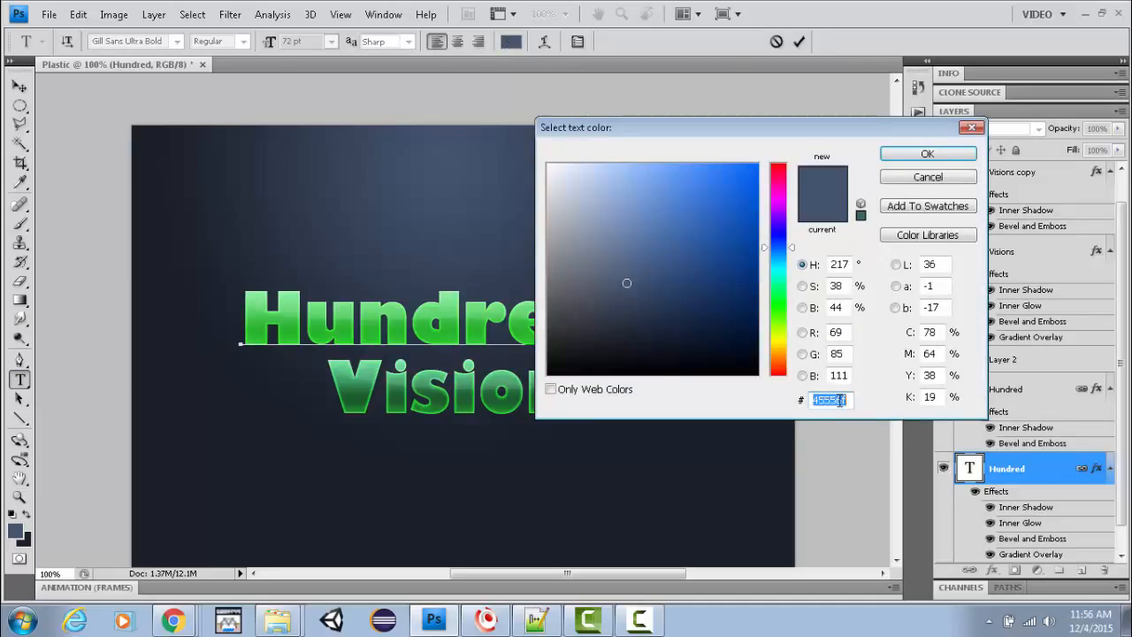
type("63b06e")
left_click(936, 155)
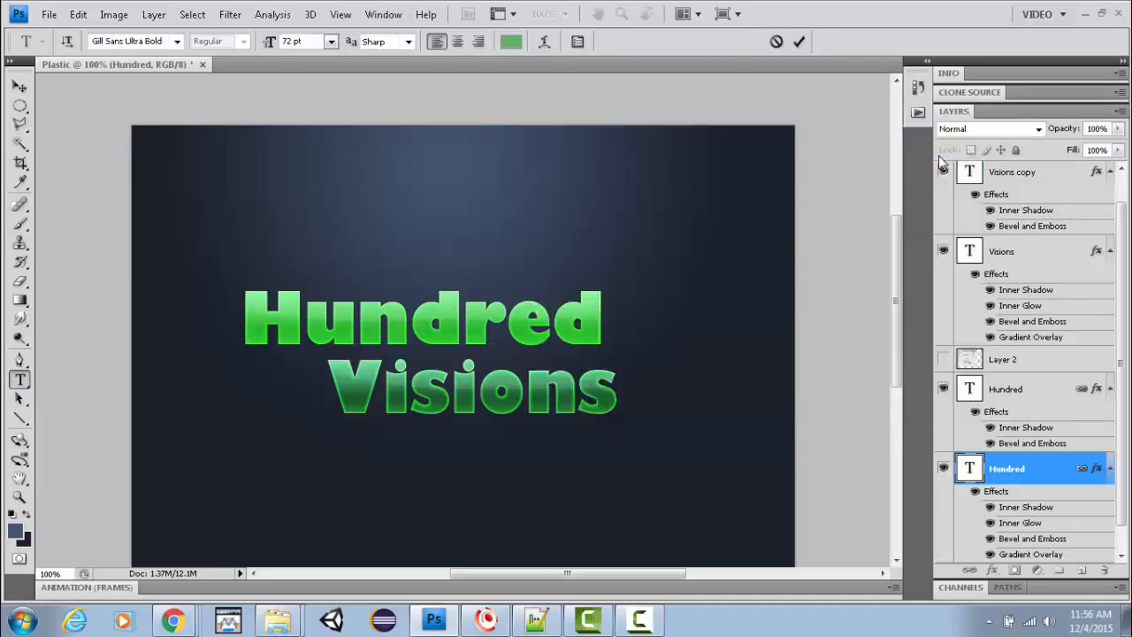
left_click(602, 314)
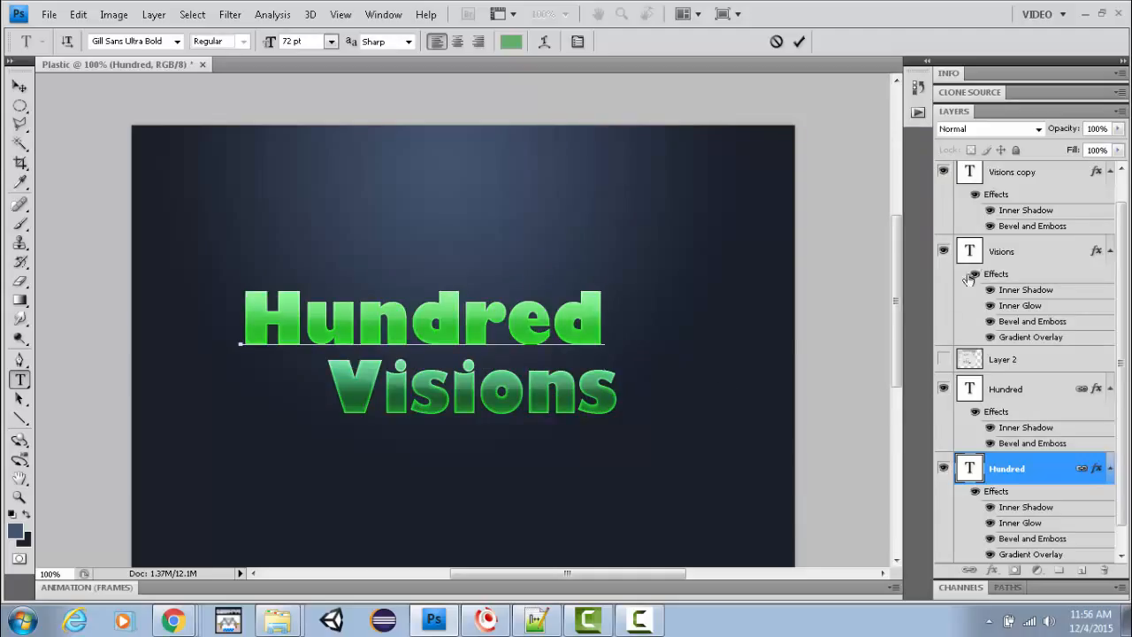
Step: Set the Visions copy text colour to #63b06e and check it against the text effects reference page in Chrome
left_click(991, 255)
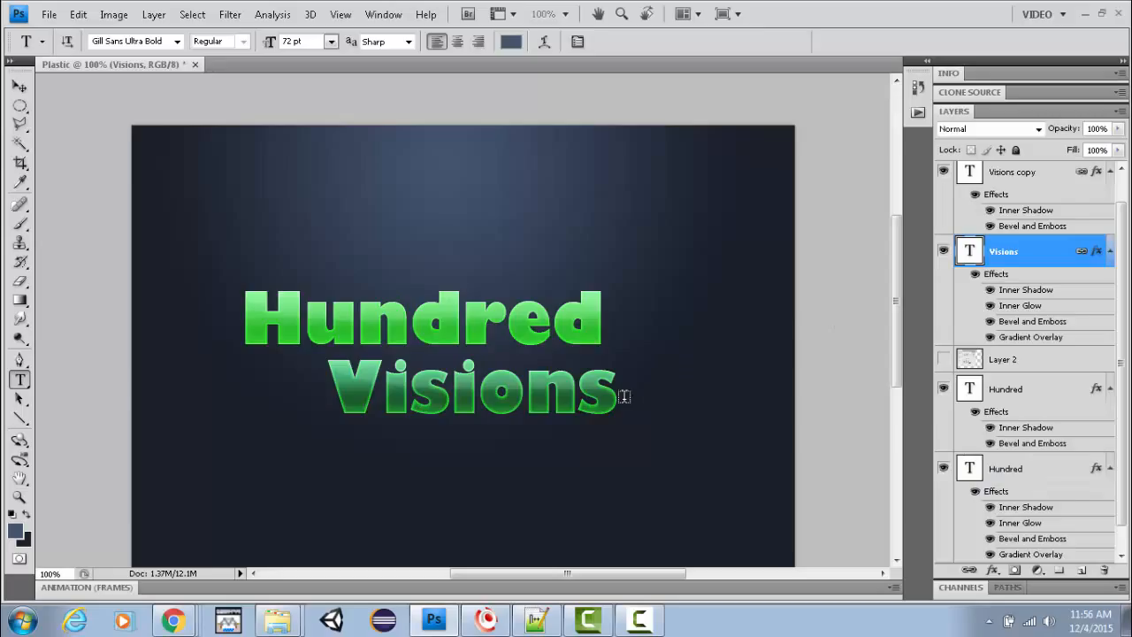
left_click_drag(616, 397, 328, 409)
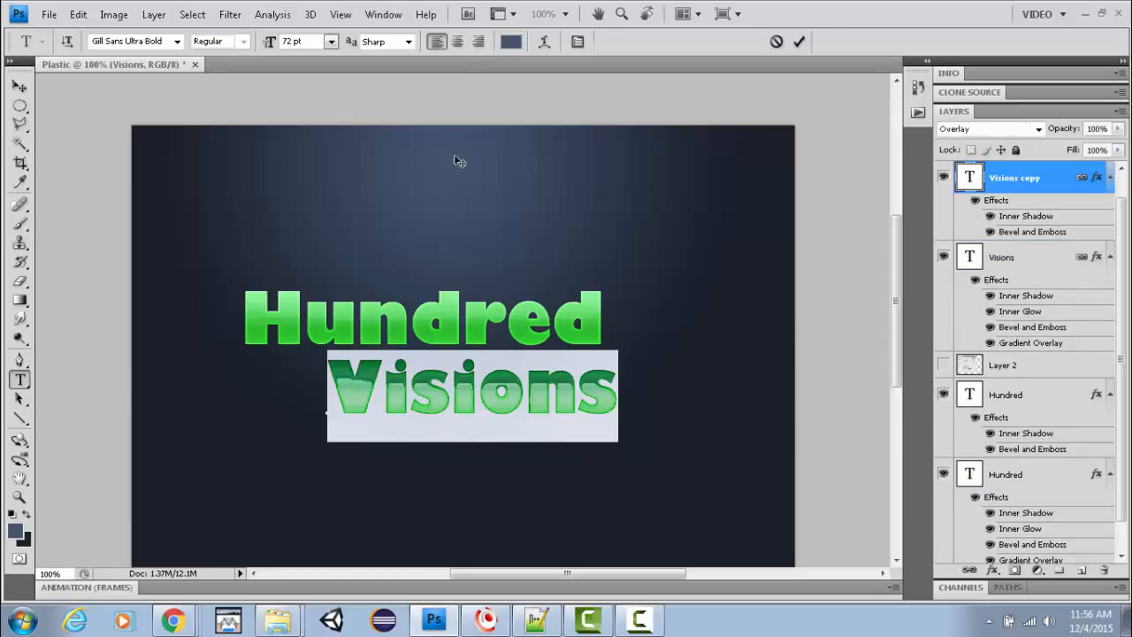
left_click(510, 43)
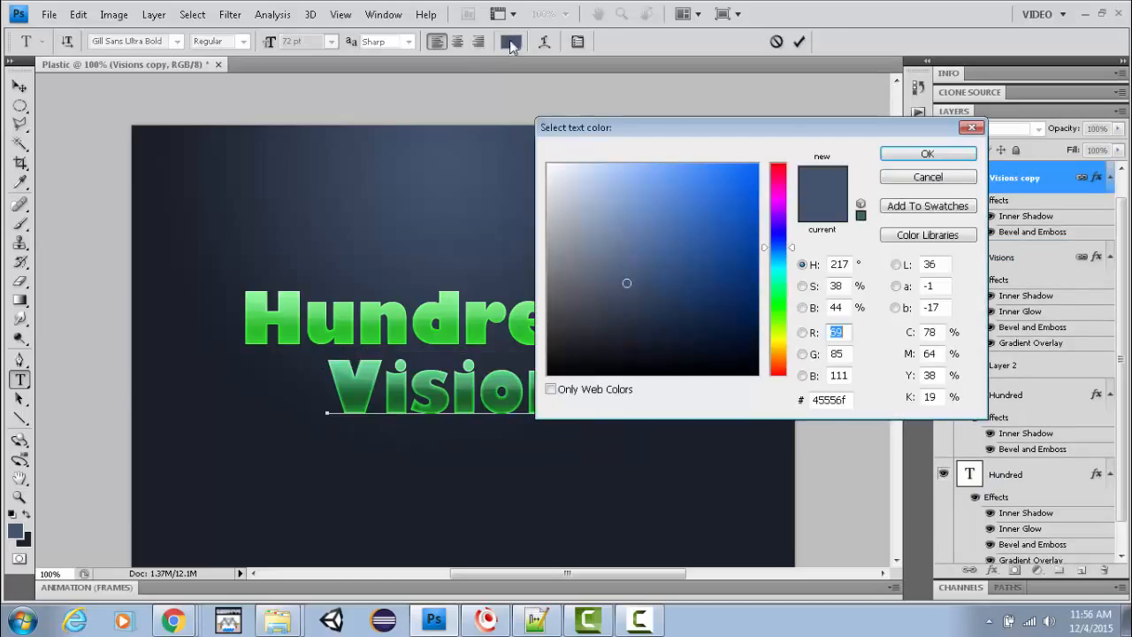
double_click(831, 400)
key("ctrl+v")
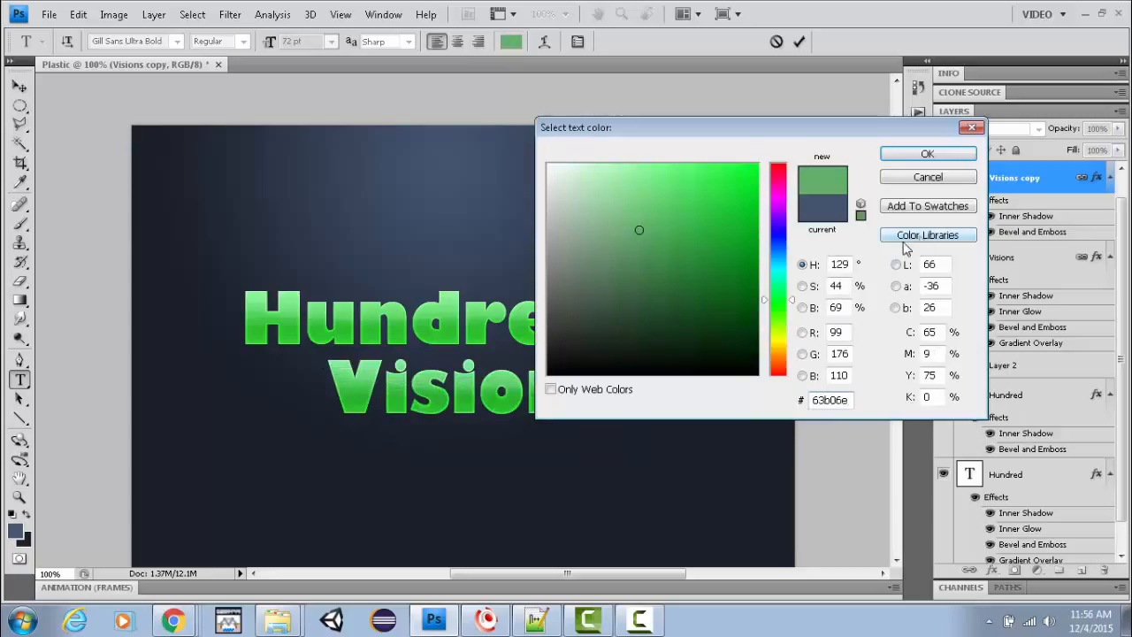
left_click(939, 156)
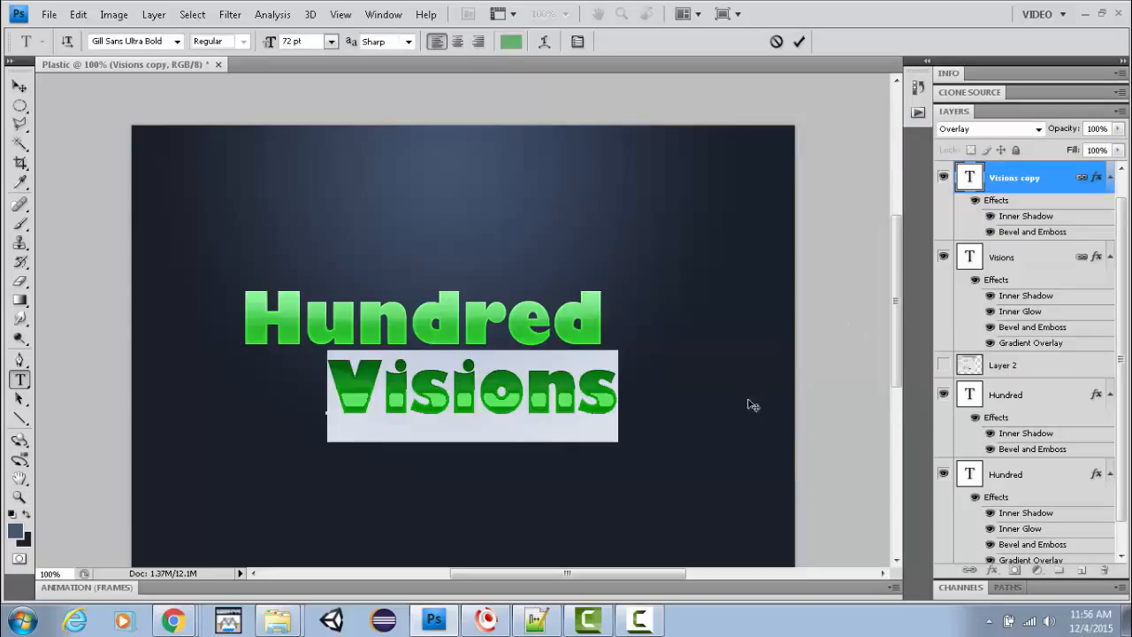
key("Right")
key("alt+Tab")
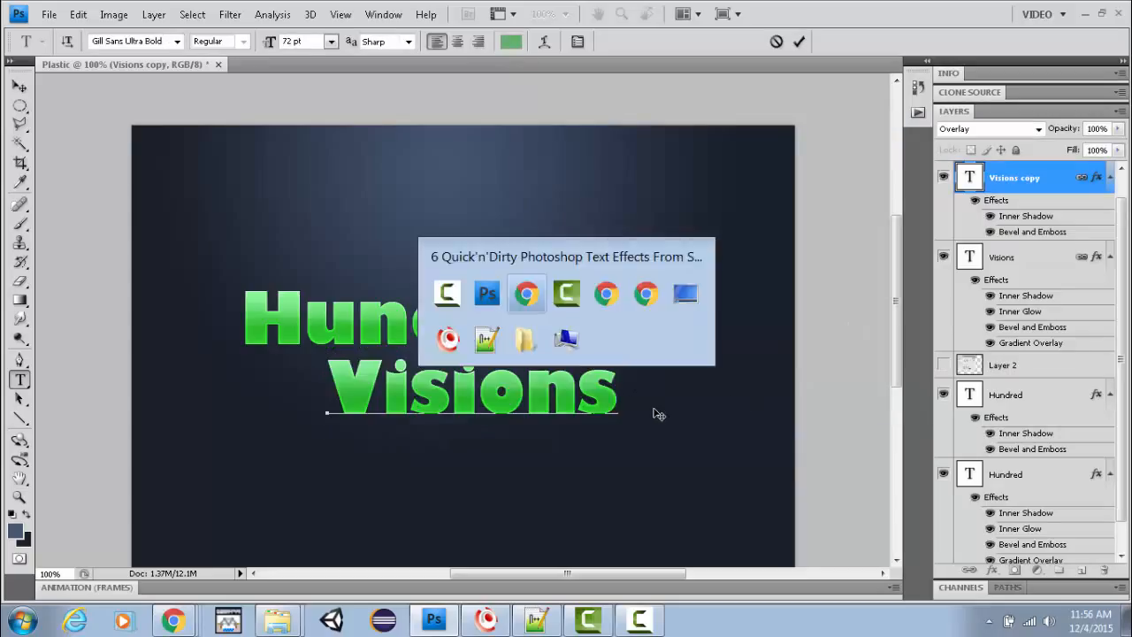
key("alt+Tab")
key("alt+Tab")
key("alt+Tab")
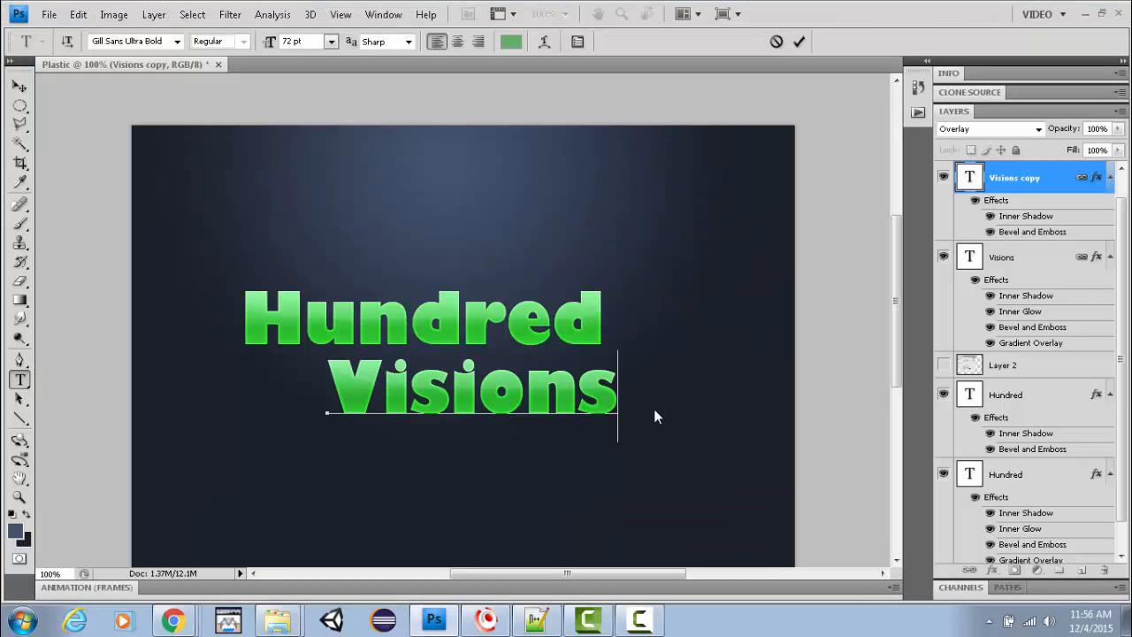
Step: Try to select the text of the base Visions layer beneath its Overlay duplicate
left_click(1026, 260)
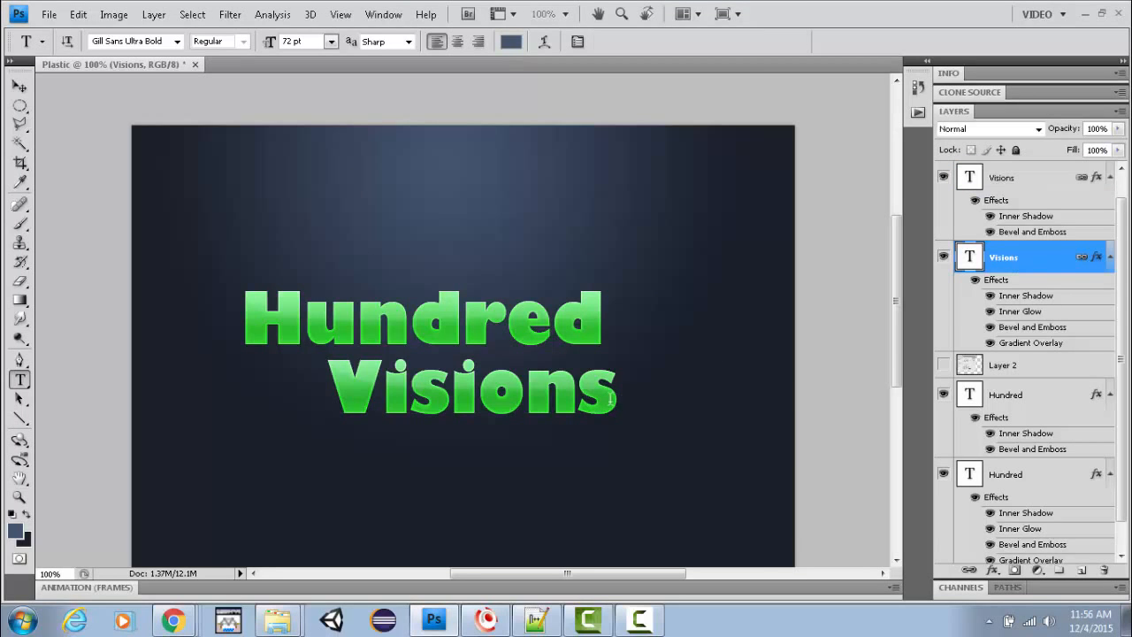
left_click_drag(613, 400, 383, 400)
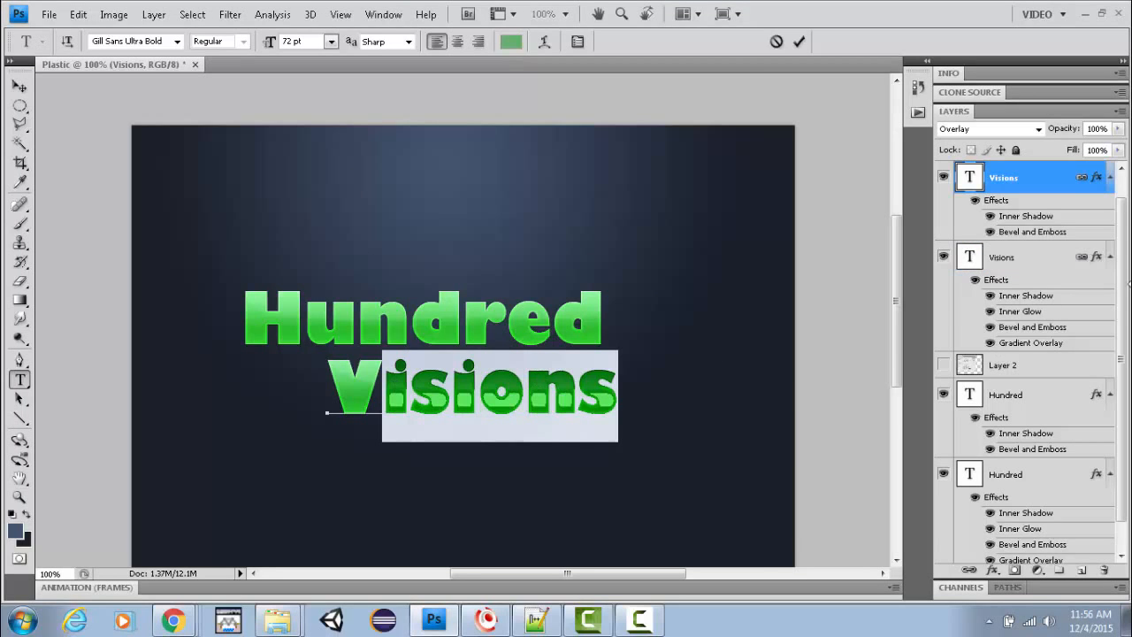
left_click(1086, 263)
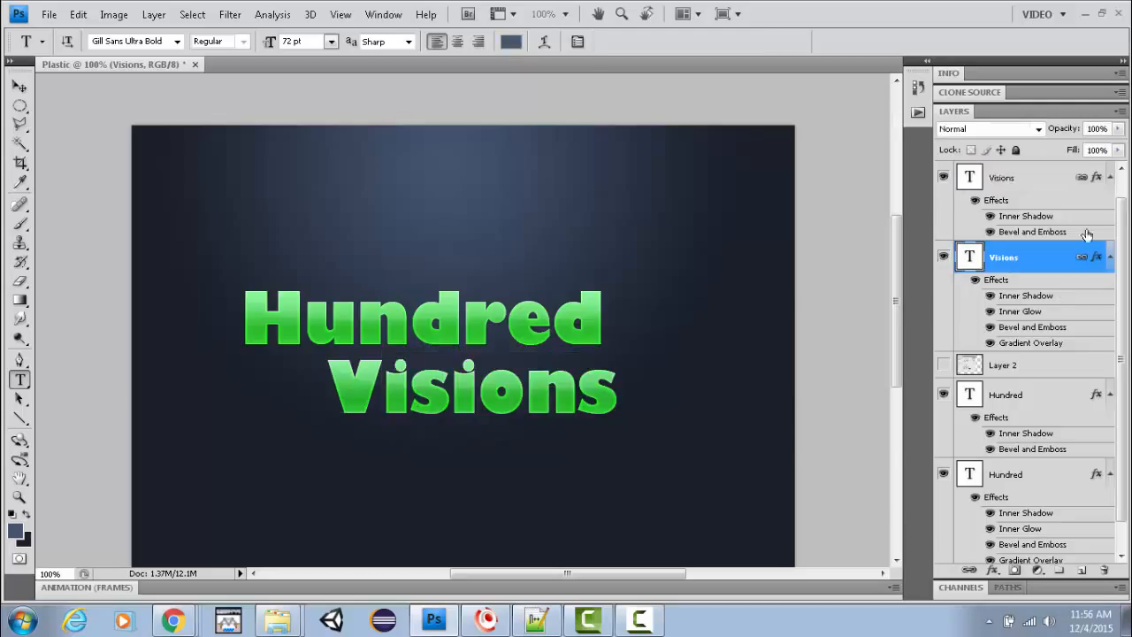
Step: Lock the Overlay Visions layer completely and try to edit the base Visions text beneath it
left_click(1081, 181)
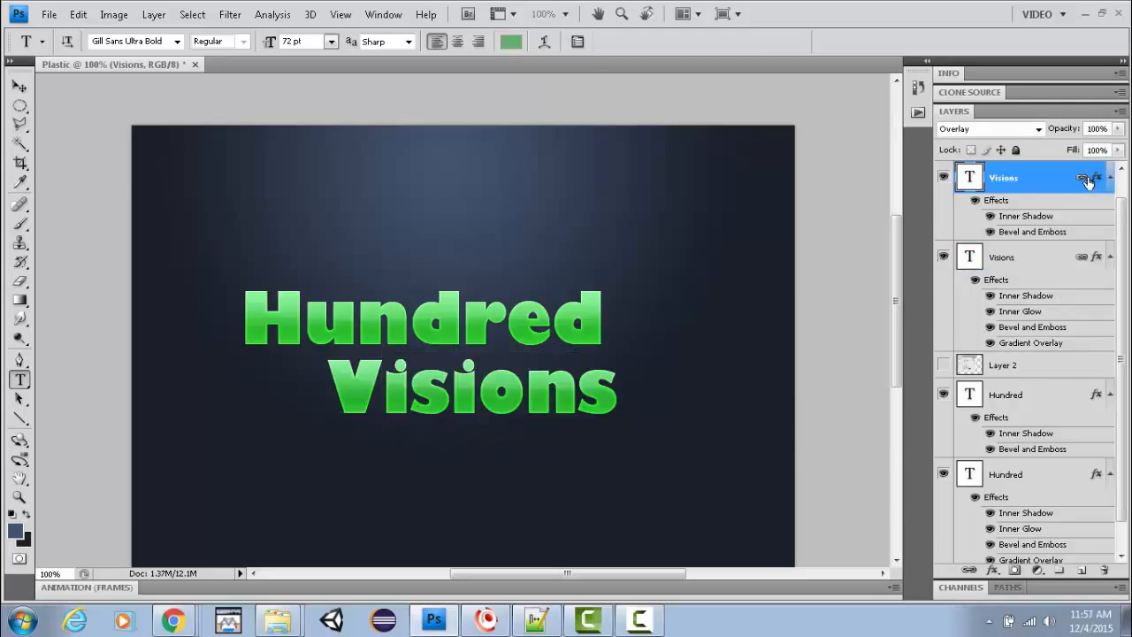
left_click(1016, 150)
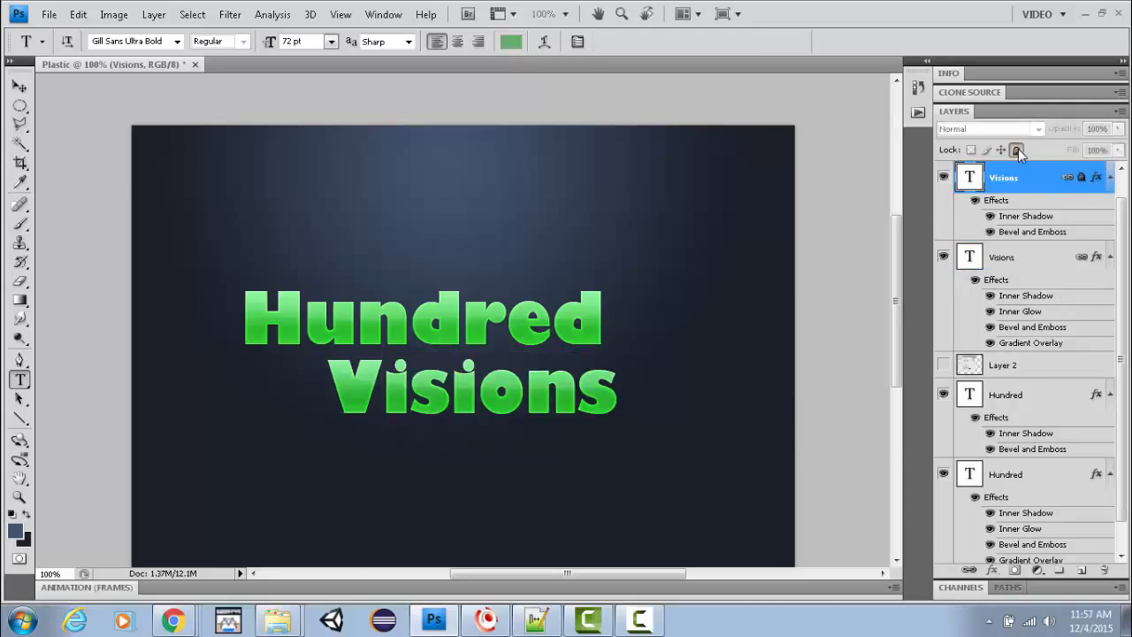
left_click(1028, 257)
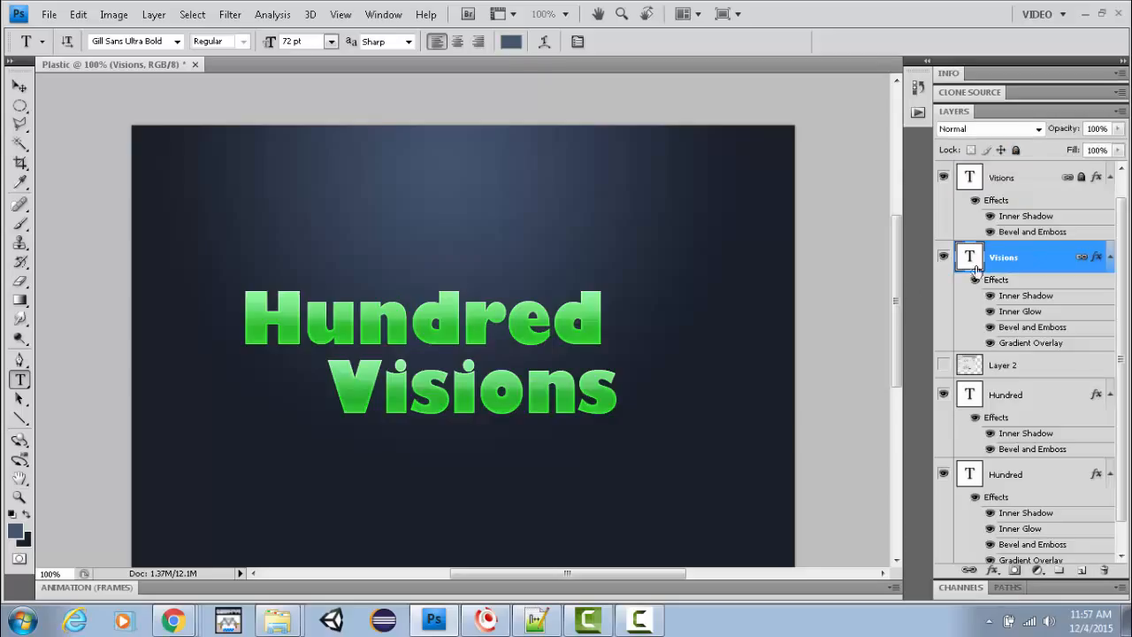
left_click_drag(617, 402, 327, 402)
left_click(570, 243)
left_click(1035, 276)
left_click(530, 390)
left_click(576, 245)
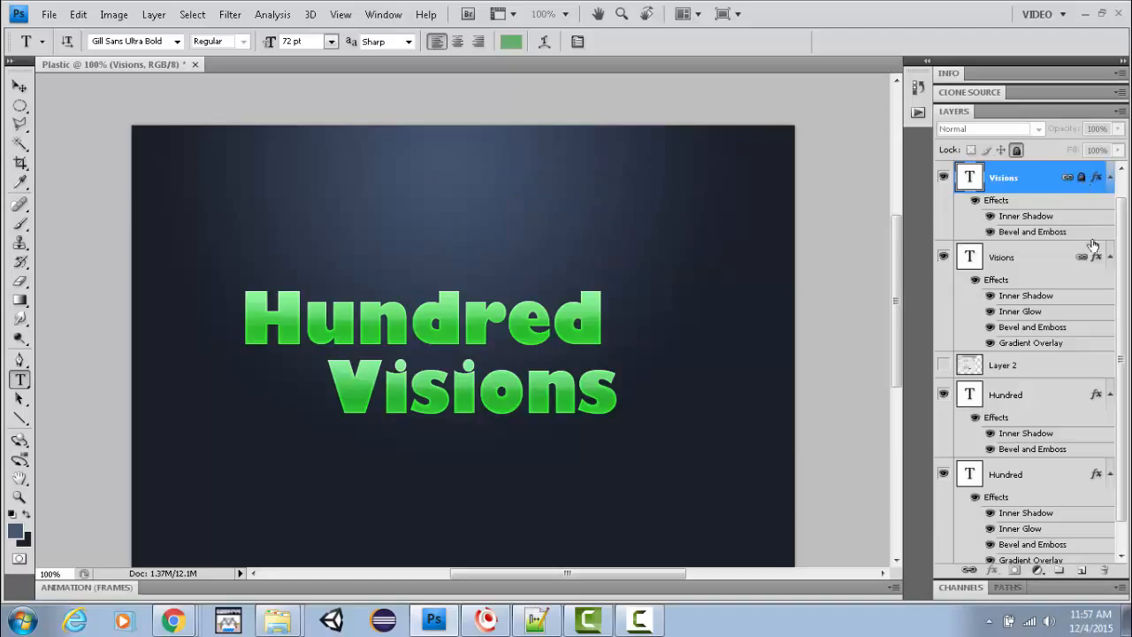
Step: Unlink the Overlay and base Visions layers from each other, leaving the base layer's style unchanged
left_click(1082, 266)
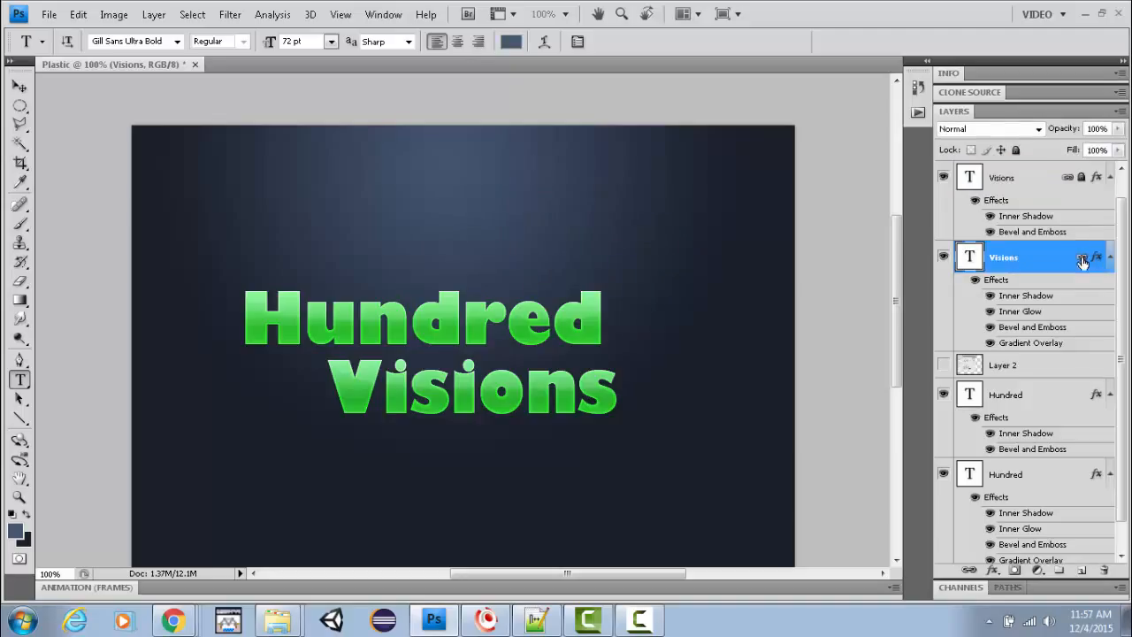
double_click(1082, 259)
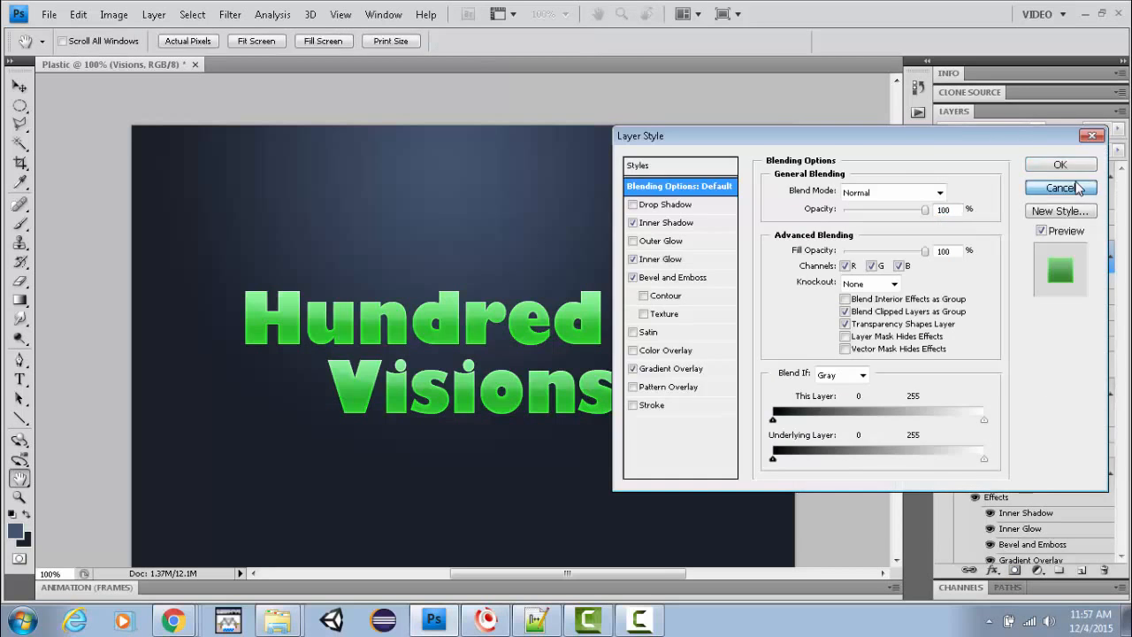
left_click(1060, 187)
left_click(1011, 176, "shift")
left_click(970, 571)
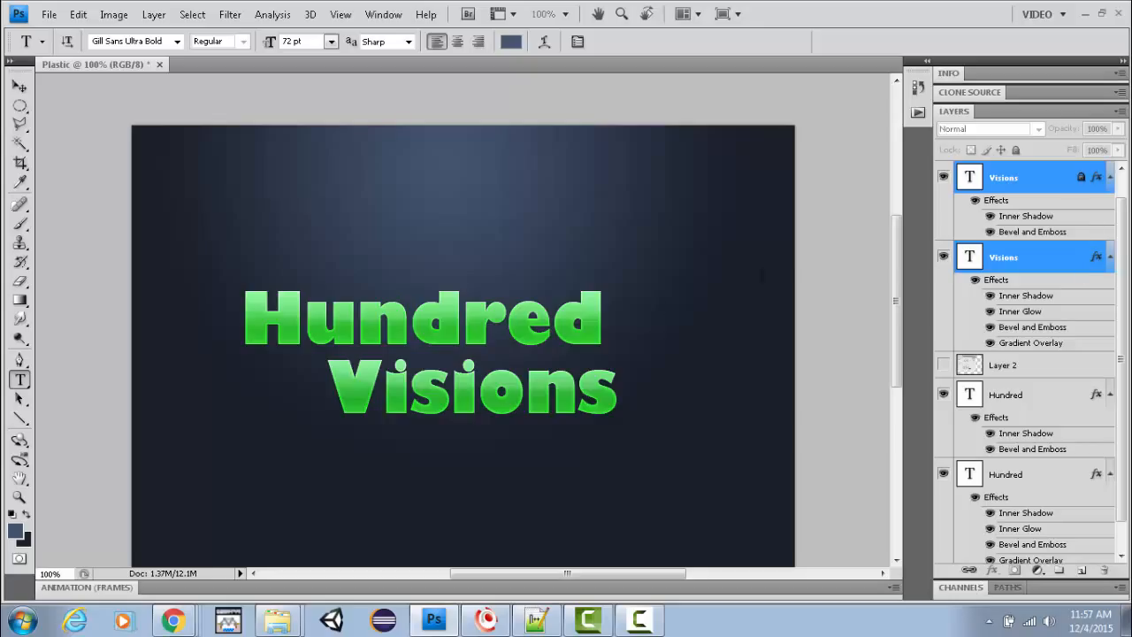
Step: Move only the base Visions layer straight up above the Hundred text, clear of its Overlay duplicate
left_click(20, 86)
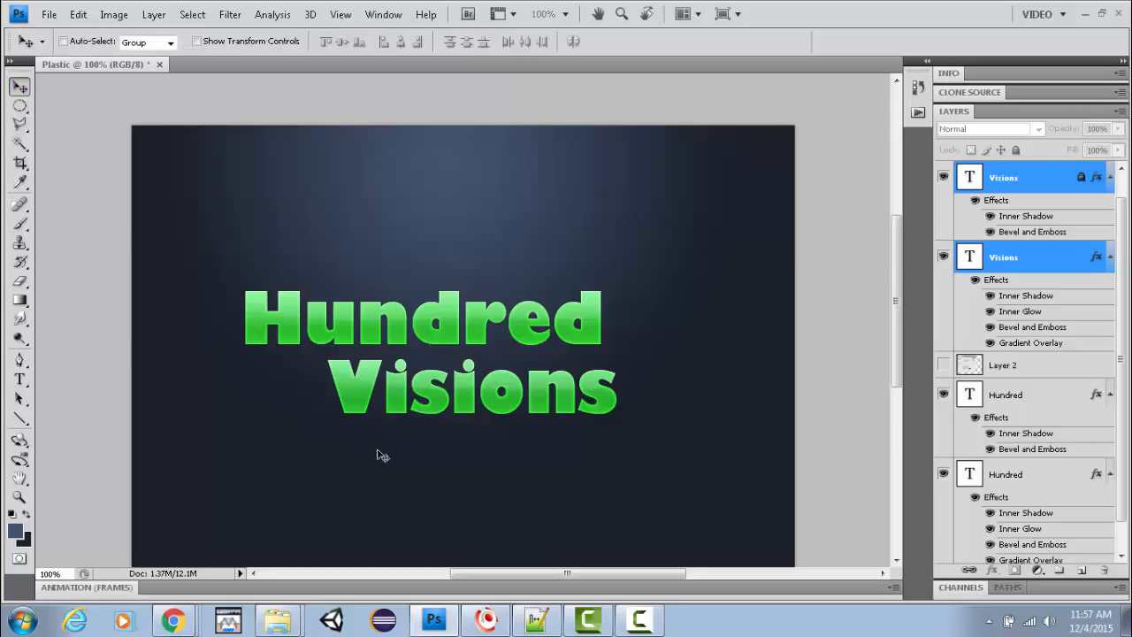
left_click(463, 270)
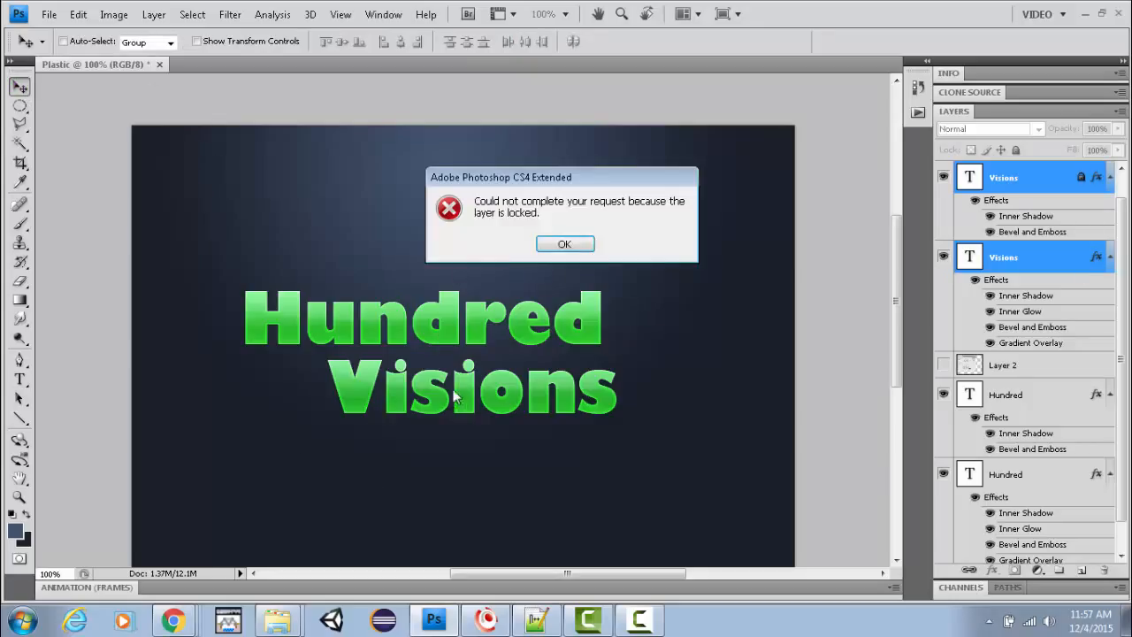
left_click(568, 250)
left_click(1002, 258)
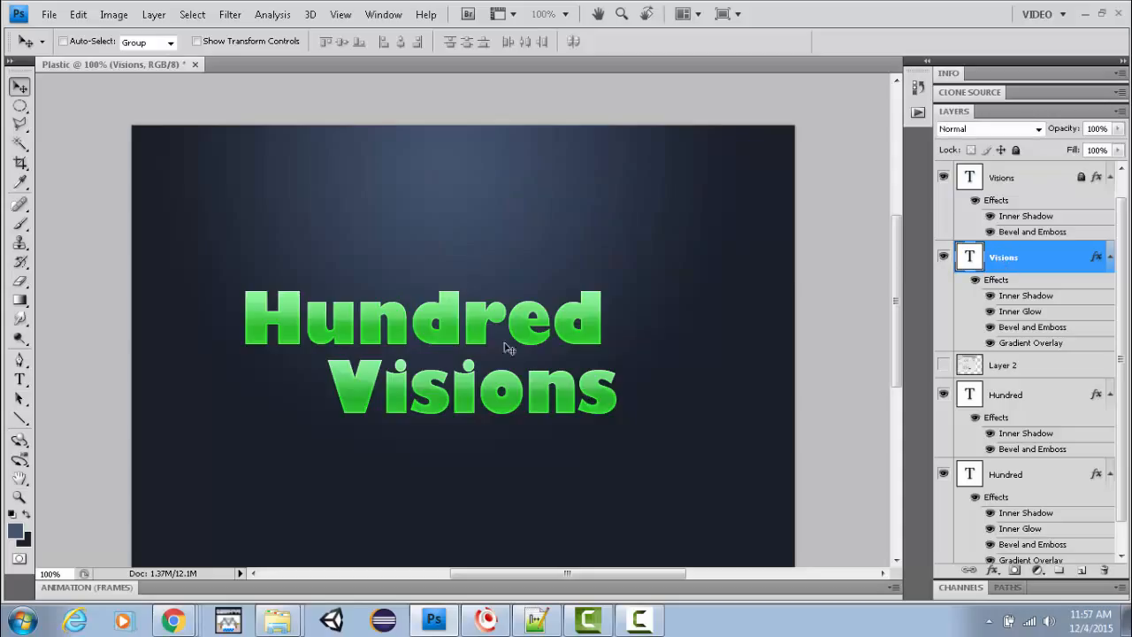
left_click_drag(444, 358, 445, 173)
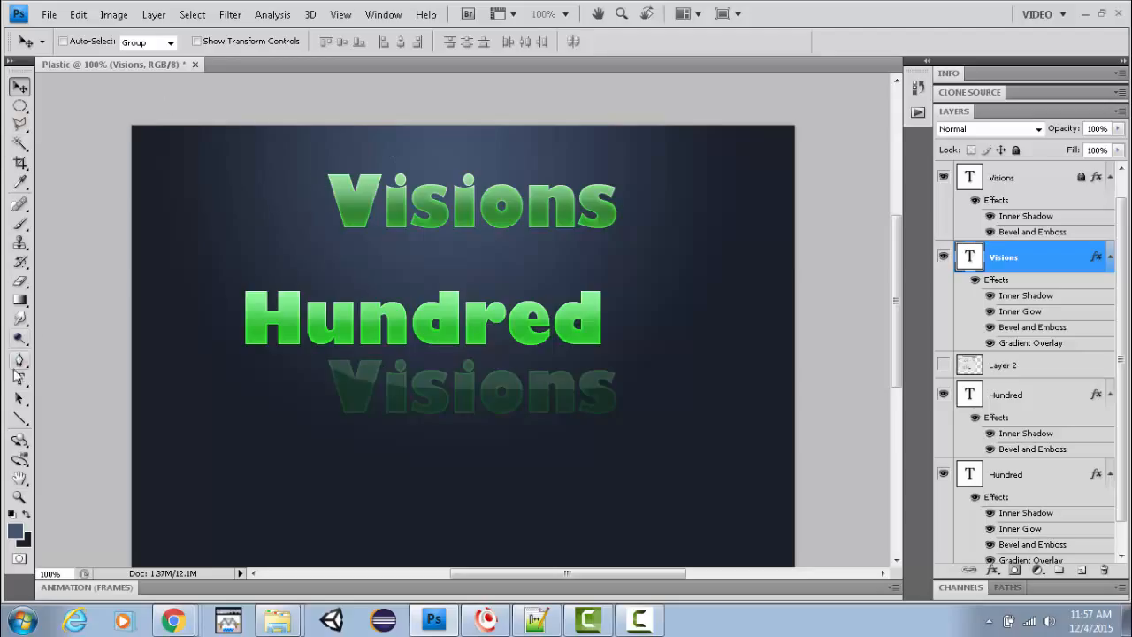
Step: Set the base Visions text colour to #63b06e and move the word back down onto its Overlay duplicate
left_click(20, 379)
left_click_drag(347, 211, 657, 223)
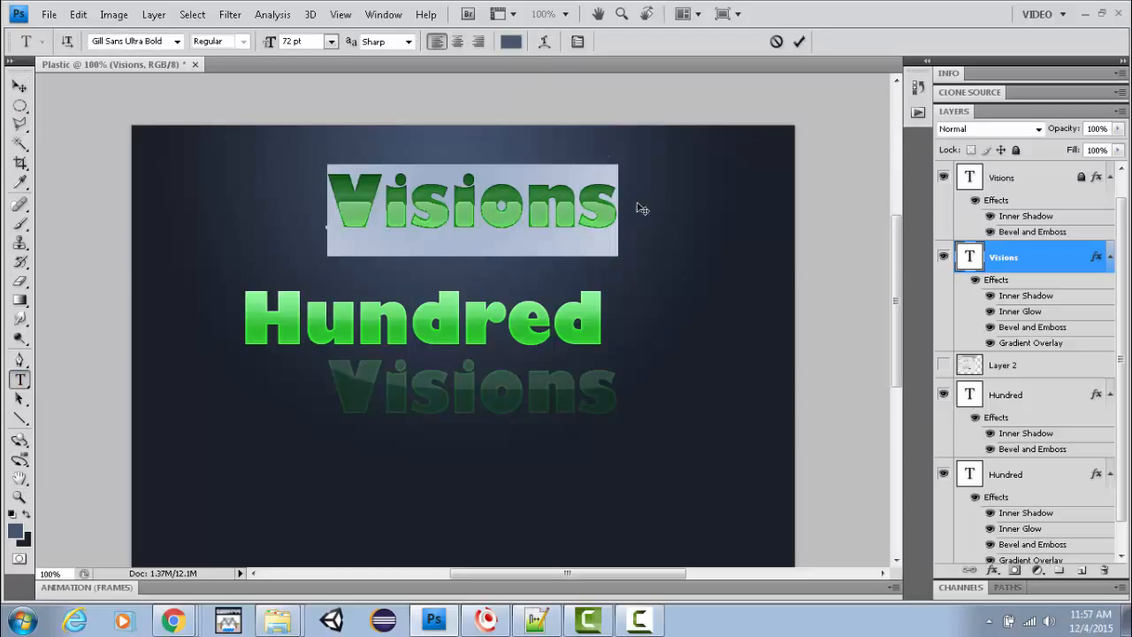
left_click(513, 44)
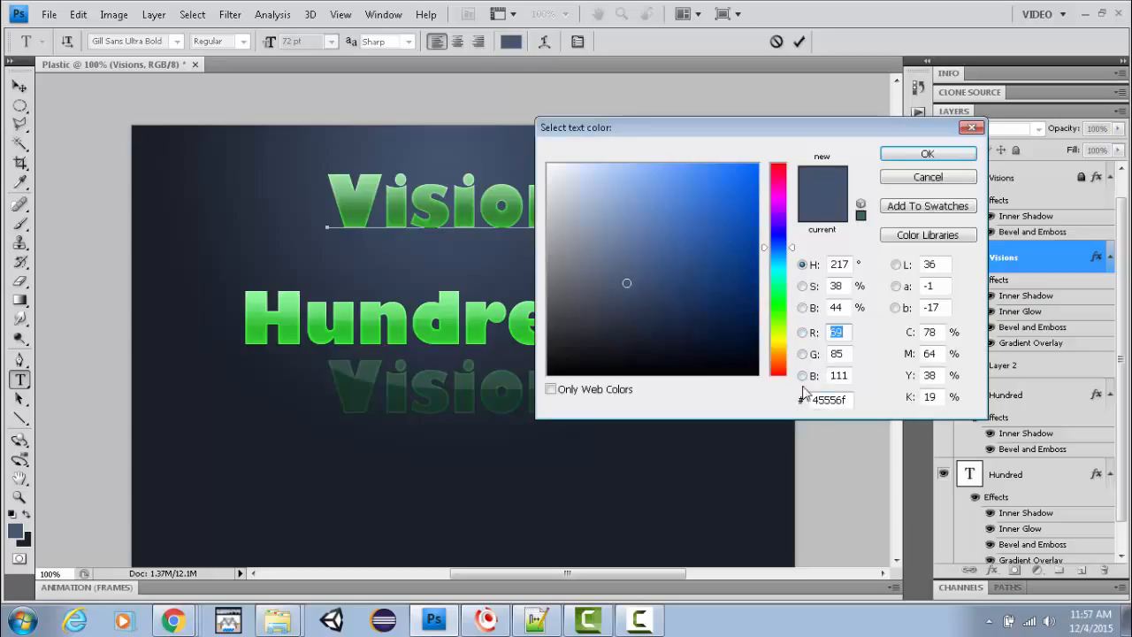
double_click(832, 400)
type("63b06e")
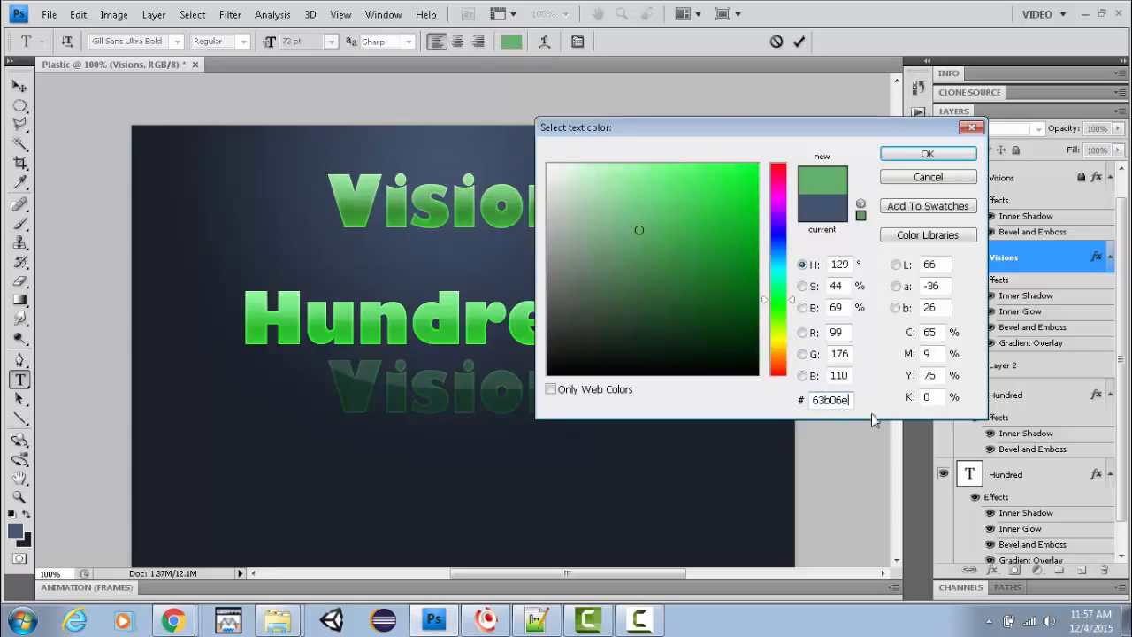
left_click(926, 154)
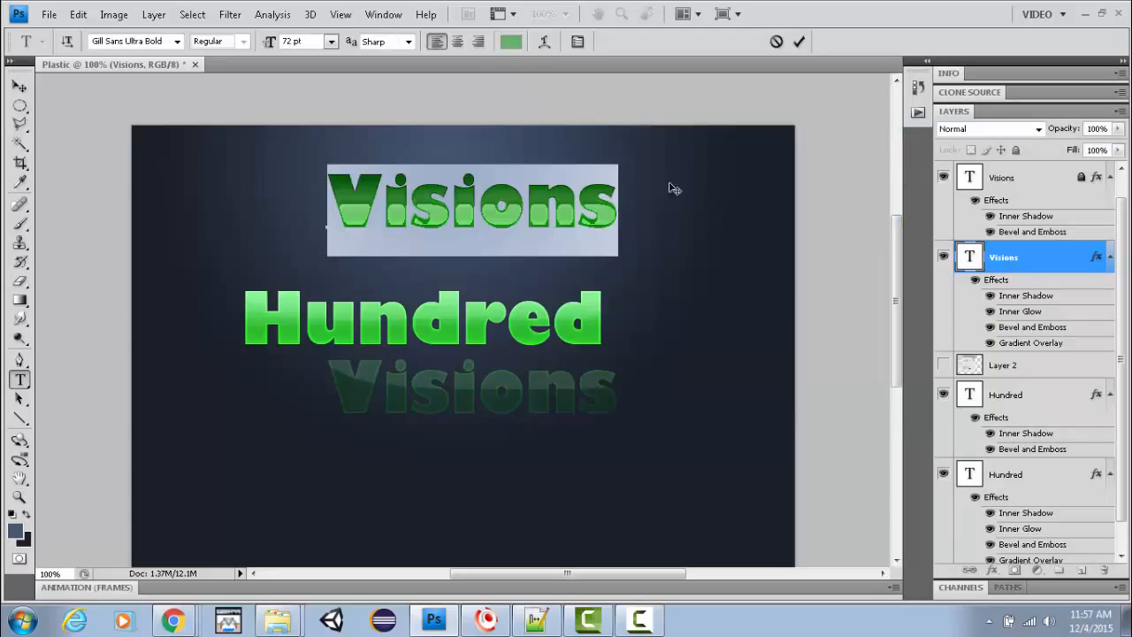
left_click(623, 209)
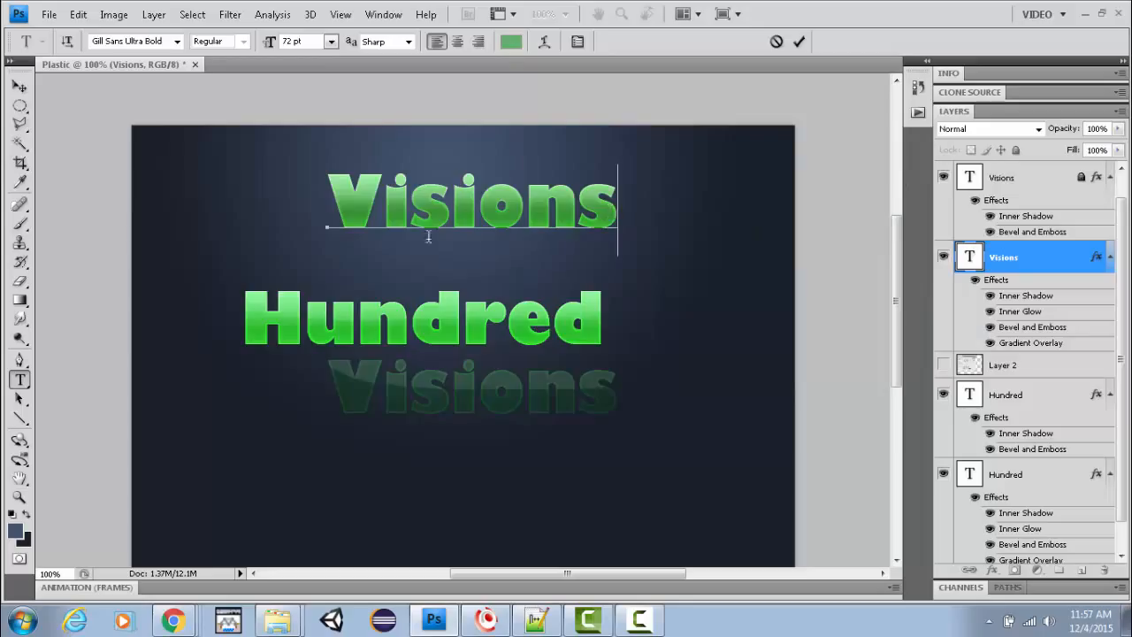
left_click(20, 86)
left_click_drag(352, 196, 370, 384)
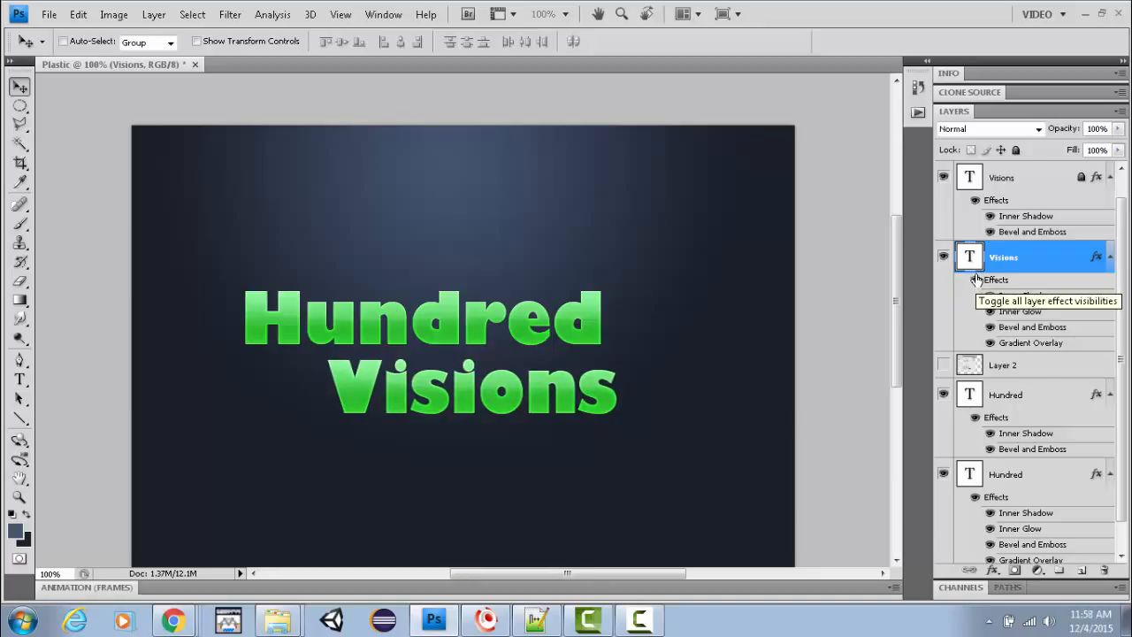
Step: Unlink the Overlay and base Hundred layers from each other
left_click(1014, 403)
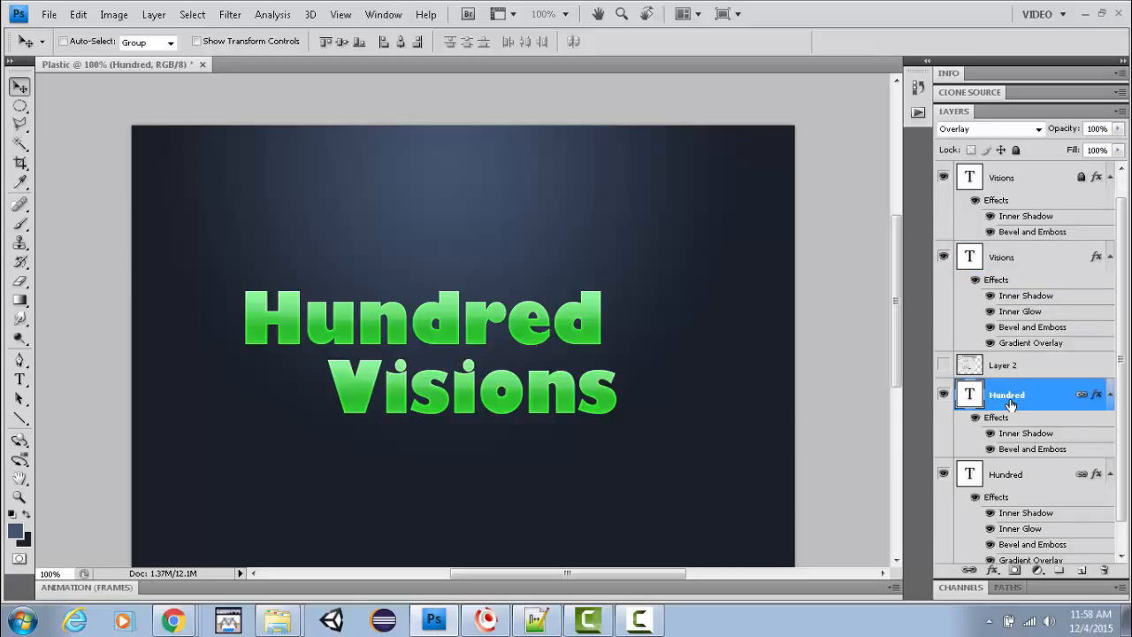
left_click(1005, 474, "ctrl")
left_click(970, 570)
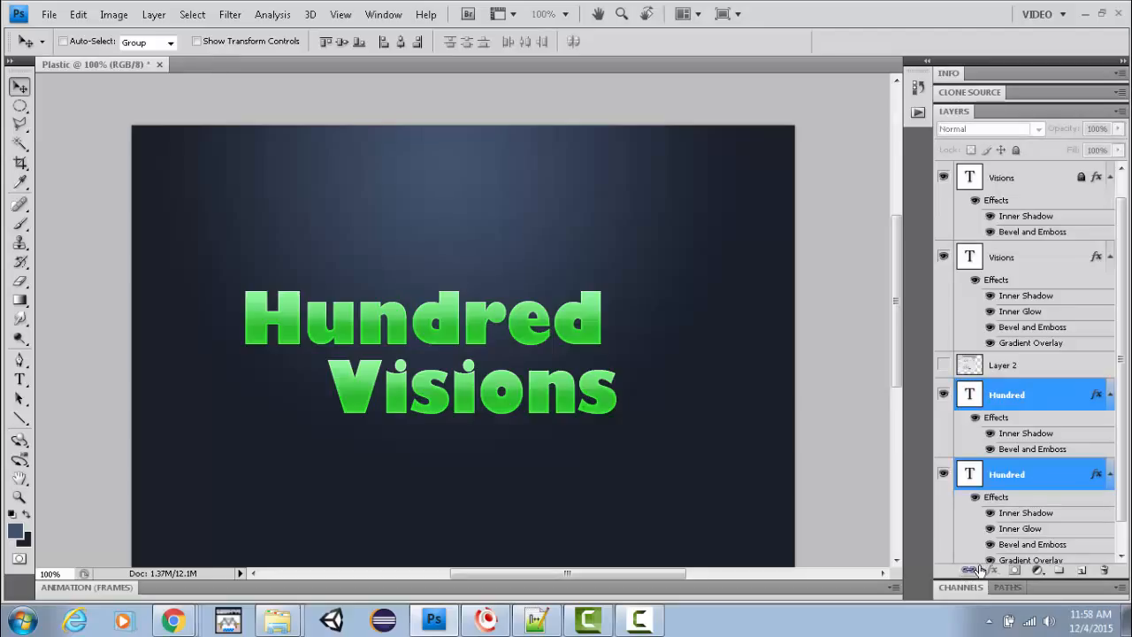
Step: Check the text colour of the locked Visions layer and the Overlay Hundred layer by selecting each word's characters
left_click(1023, 400)
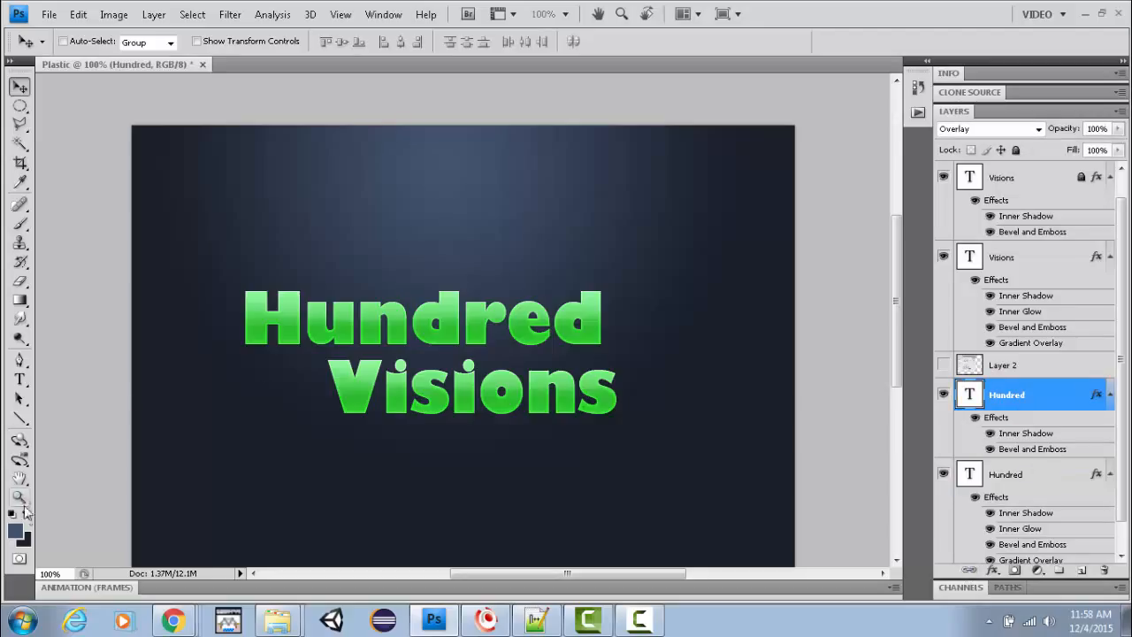
left_click(19, 379)
left_click(334, 390)
left_click_drag(334, 389, 630, 407)
left_click(569, 244)
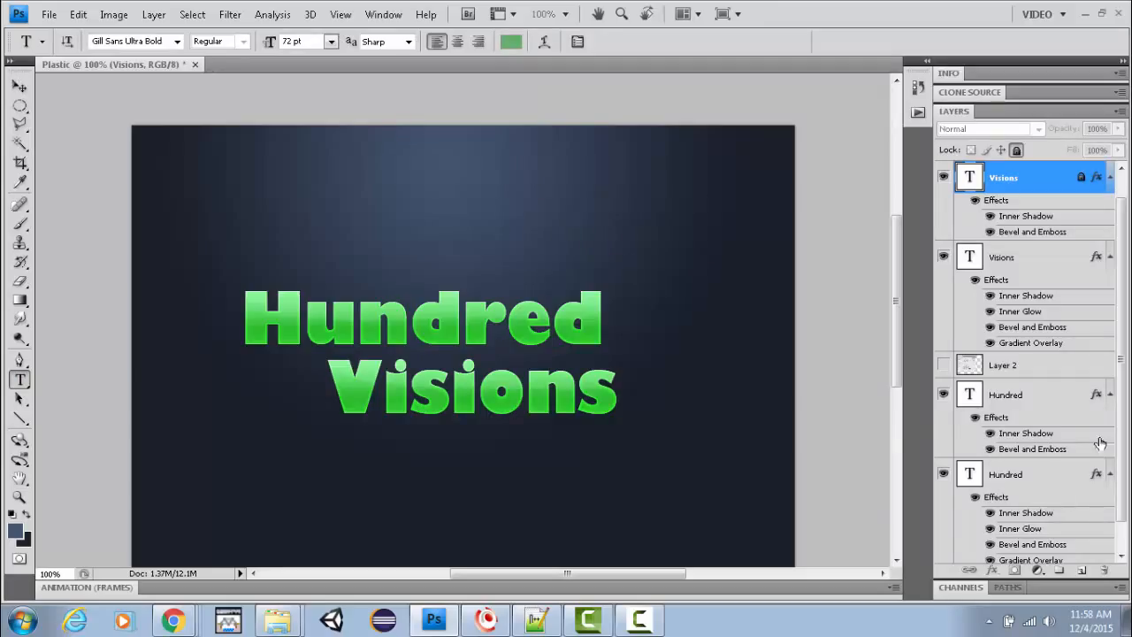
left_click_drag(602, 317, 253, 316)
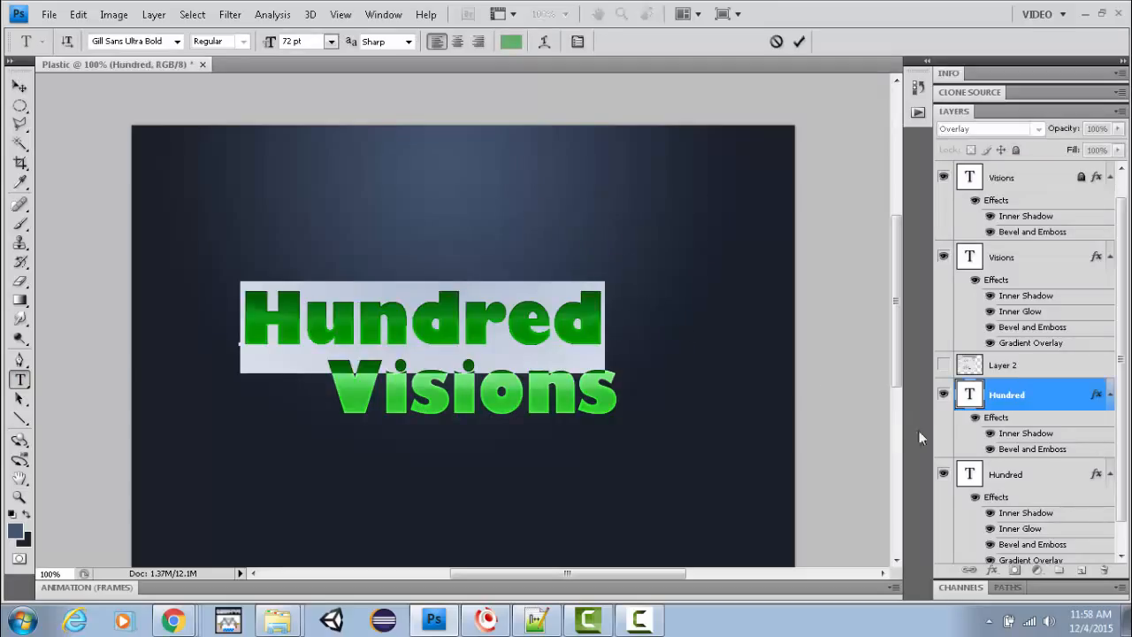
left_click(1015, 479)
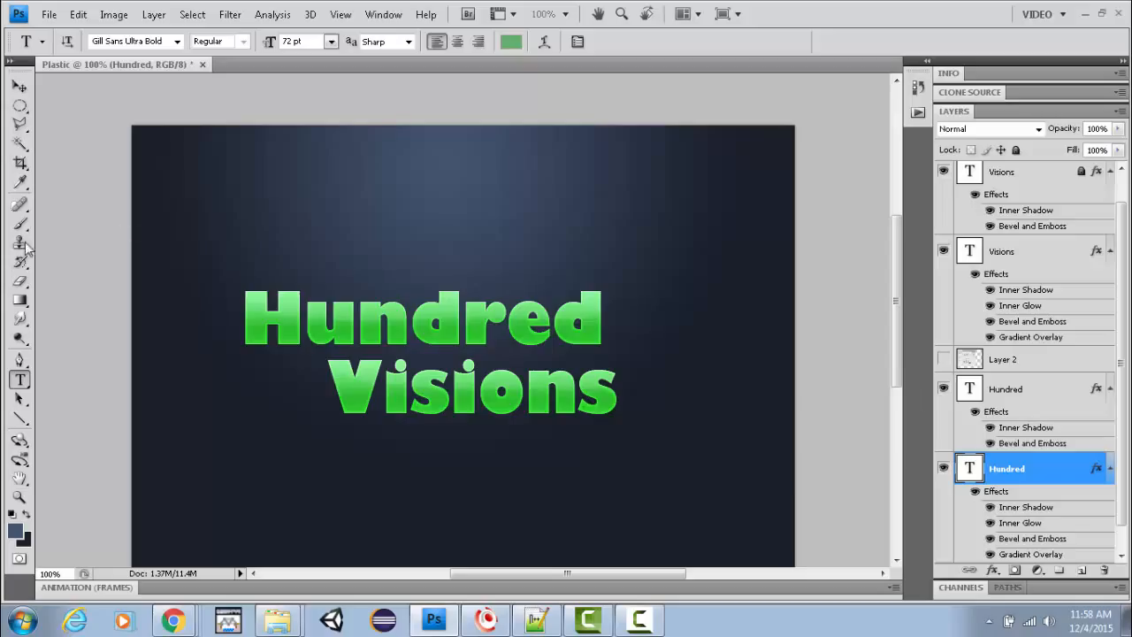
Step: Move the base Hundred text up, clear of its Overlay duplicate, and select each copy's characters to compare their colours
left_click(20, 86)
left_click_drag(386, 327, 423, 226)
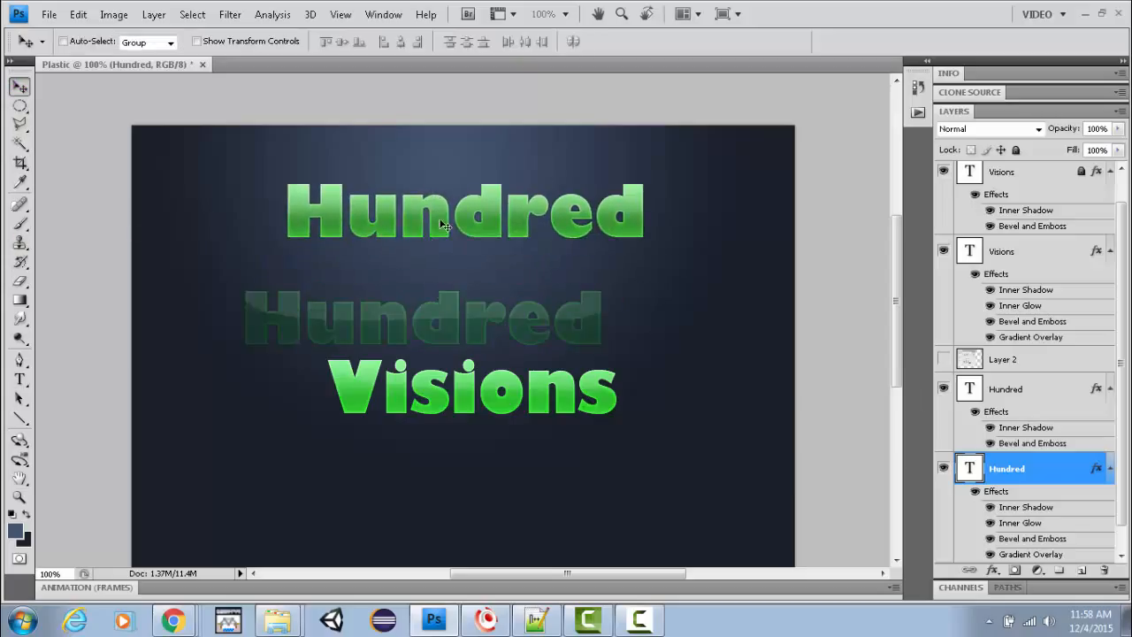
left_click(20, 378)
left_click_drag(284, 212, 674, 221)
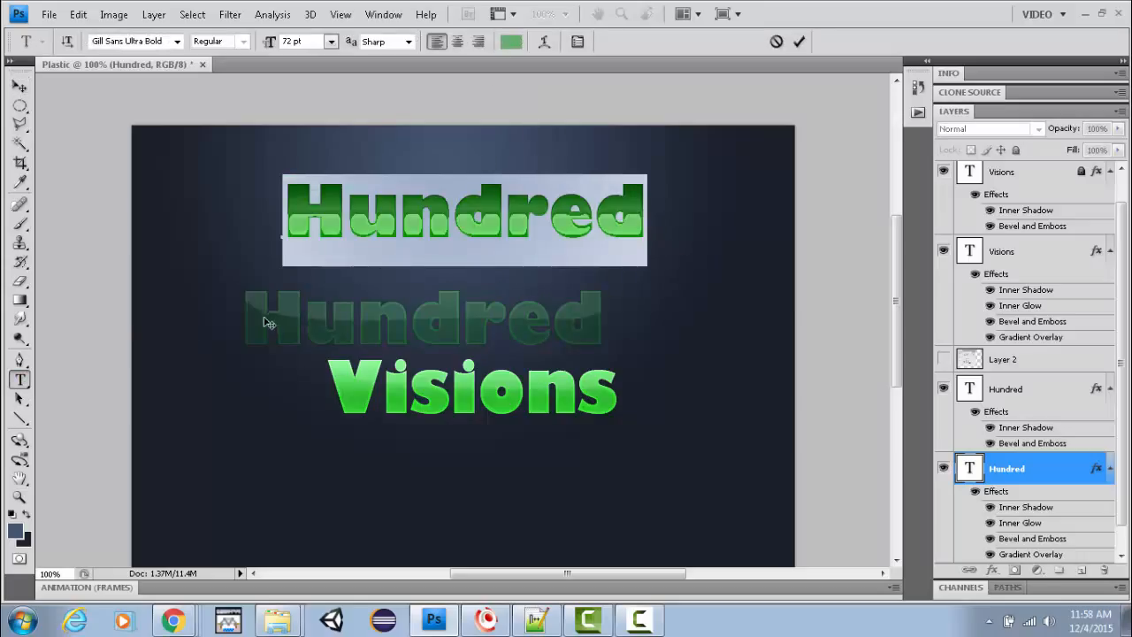
left_click(1029, 403)
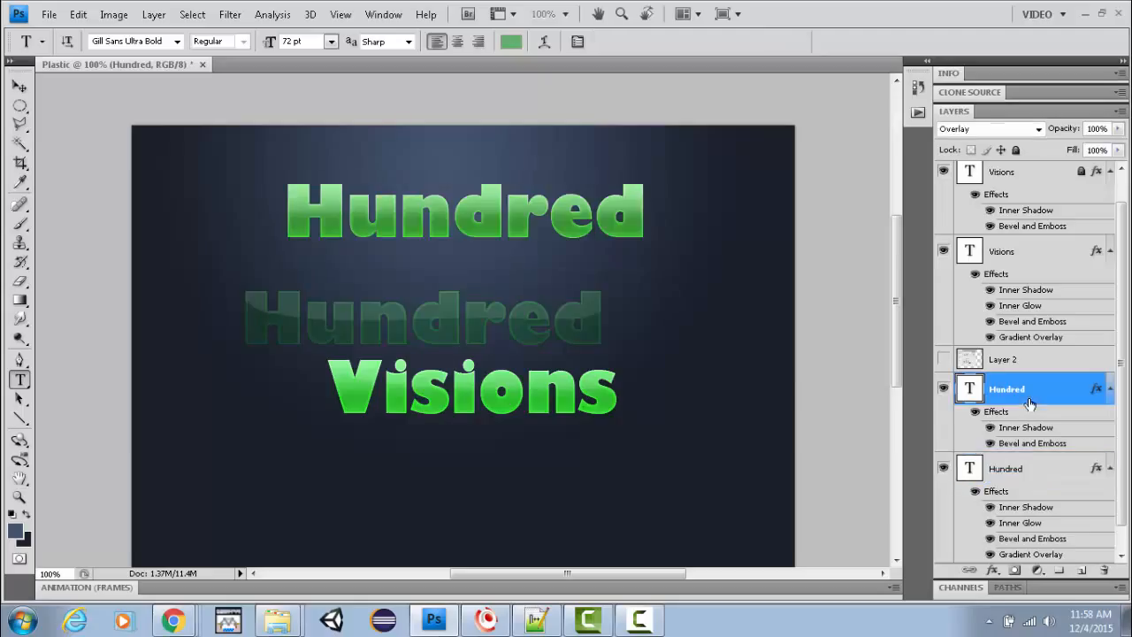
left_click_drag(253, 320, 576, 279)
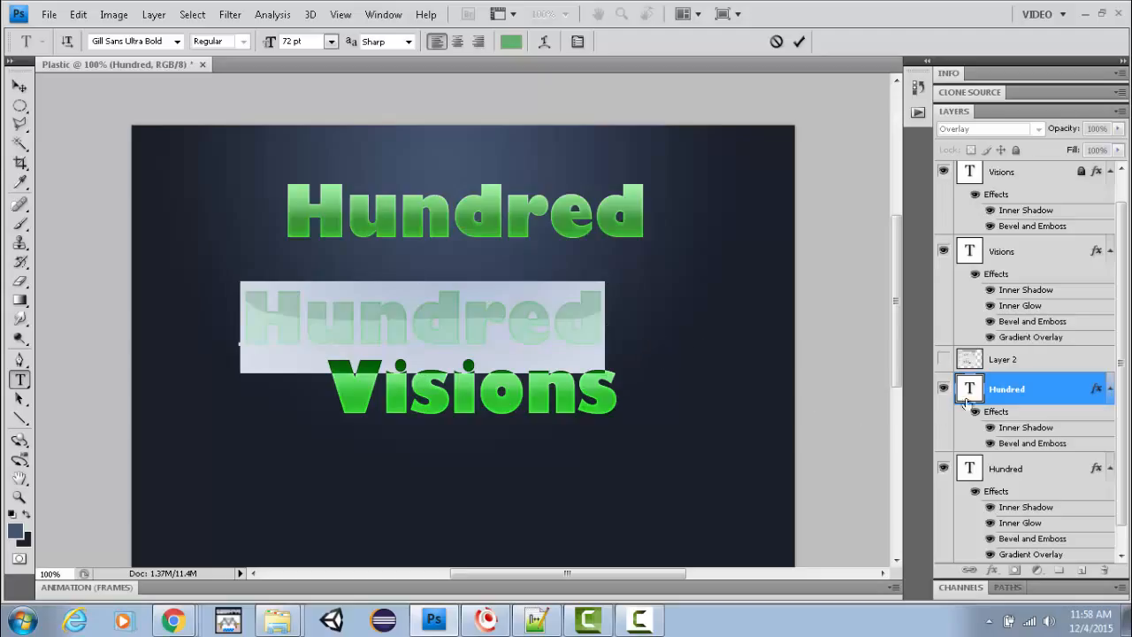
left_click(1006, 469)
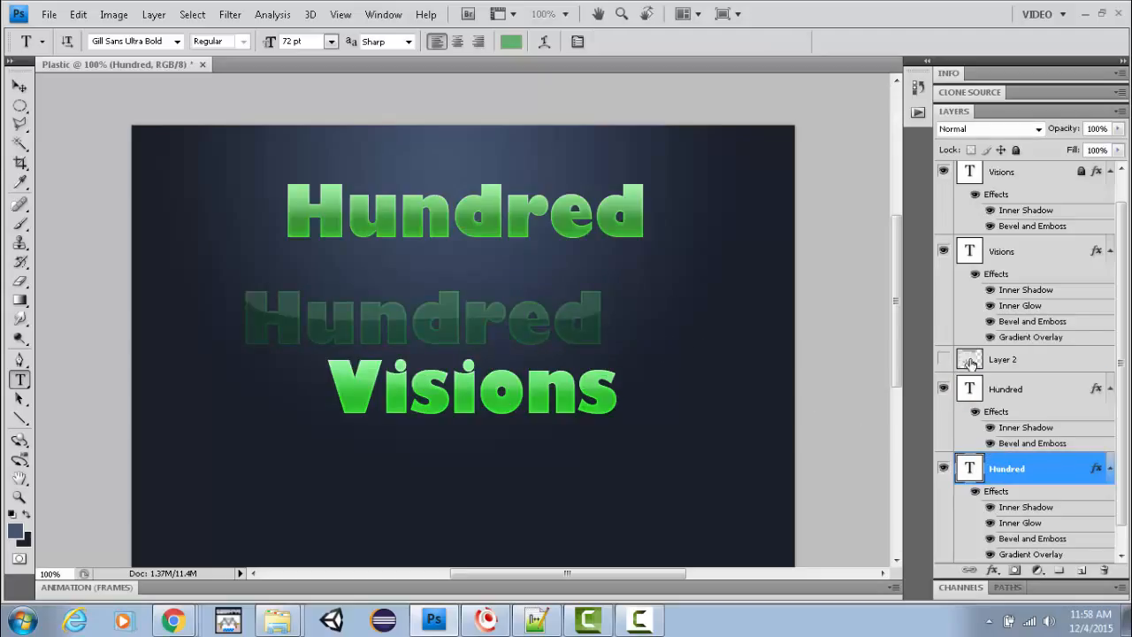
Step: Remove the stray empty text layer and return the base Hundred text to its place under the Overlay duplicate
key("alt+bracketright")
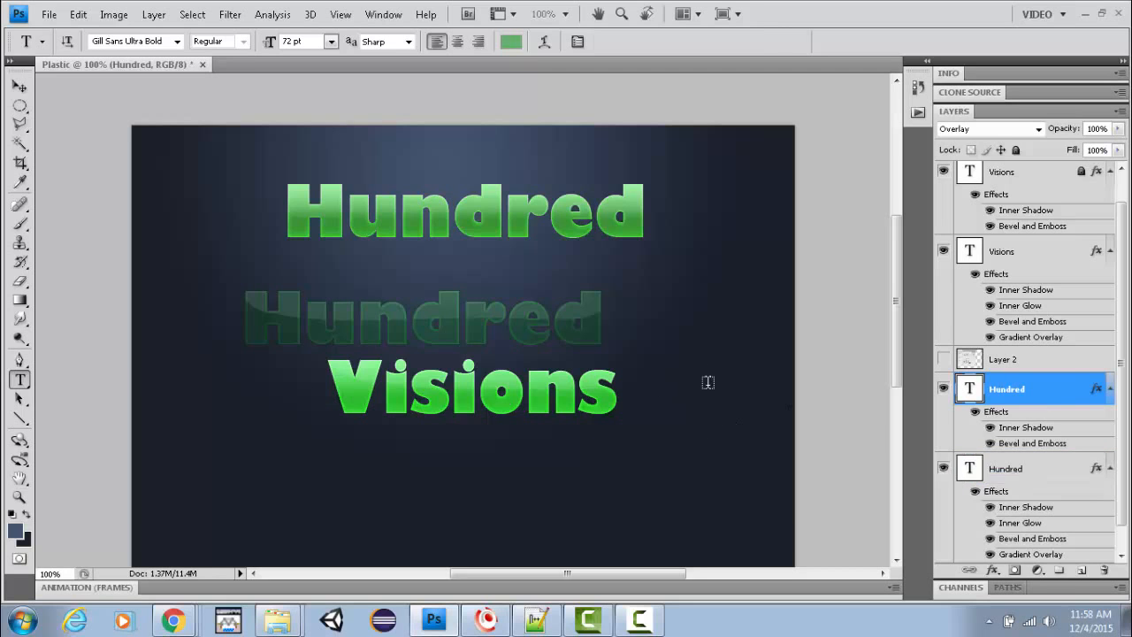
key("ctrl+shift+alt+n")
key("v")
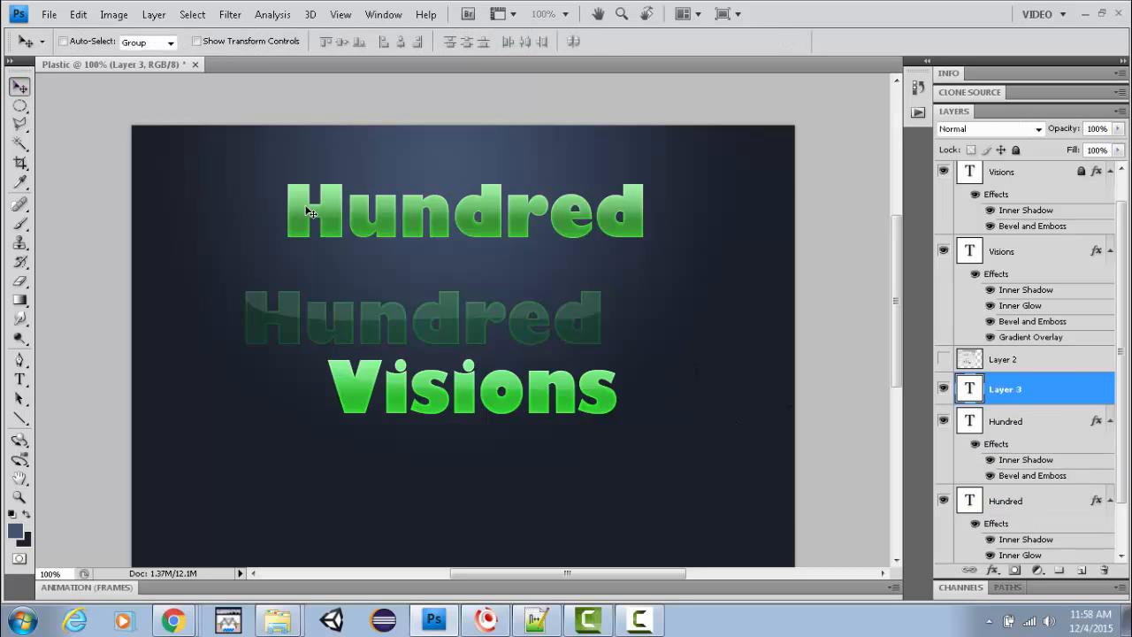
key("Delete")
key("alt+bracketleft")
key("alt+bracketright")
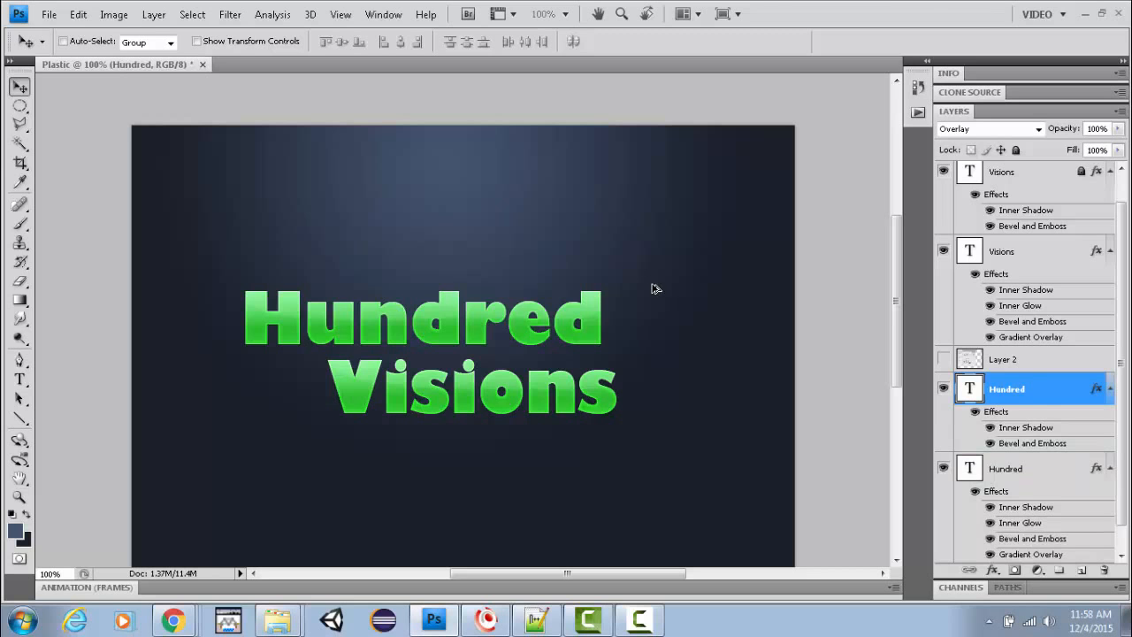
key("alt+Tab")
key("alt+Tab")
key("alt+Tab")
key("alt+Tab")
Step: Try the Gloucester MT Extra Condensed font on the Overlay Hundred text and undo the font change
left_click(1012, 473, "shift")
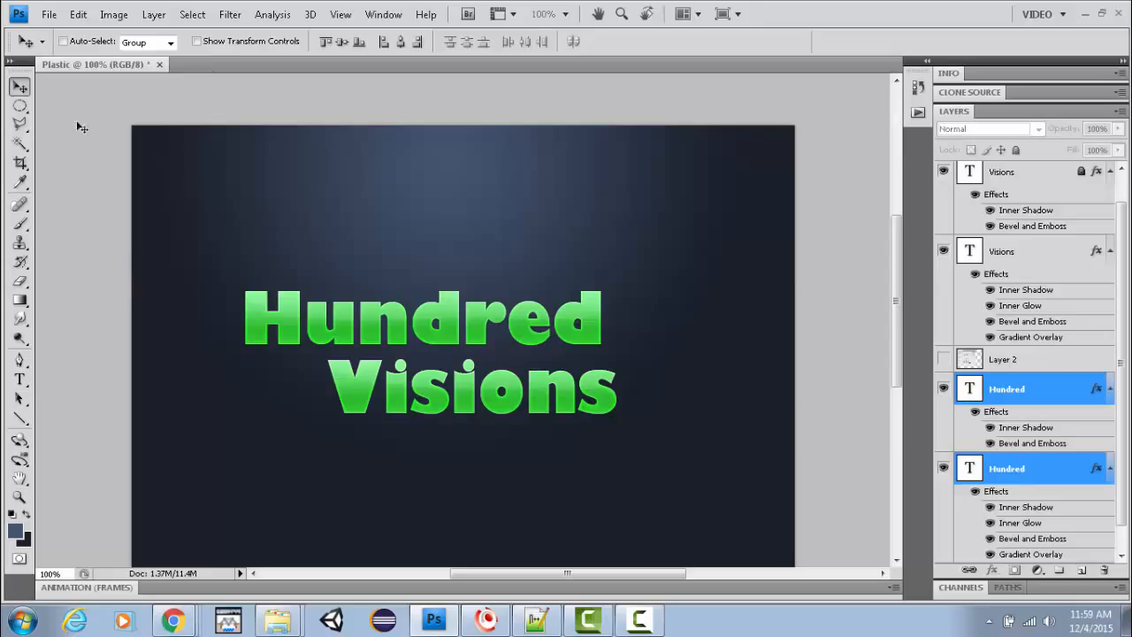
left_click(20, 378)
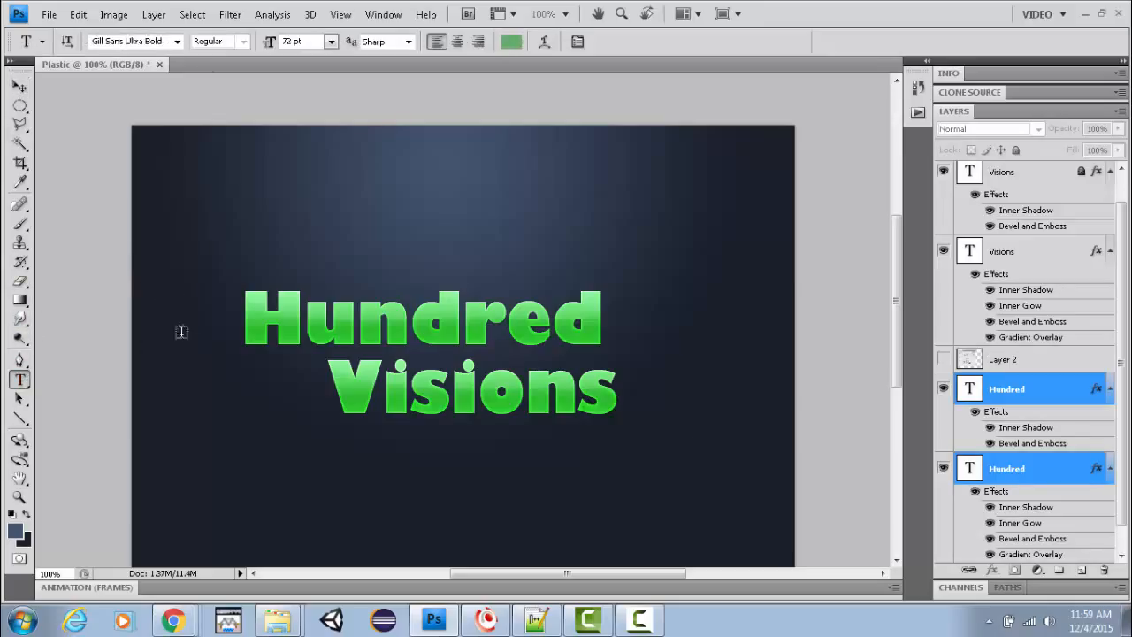
left_click_drag(241, 324, 607, 336)
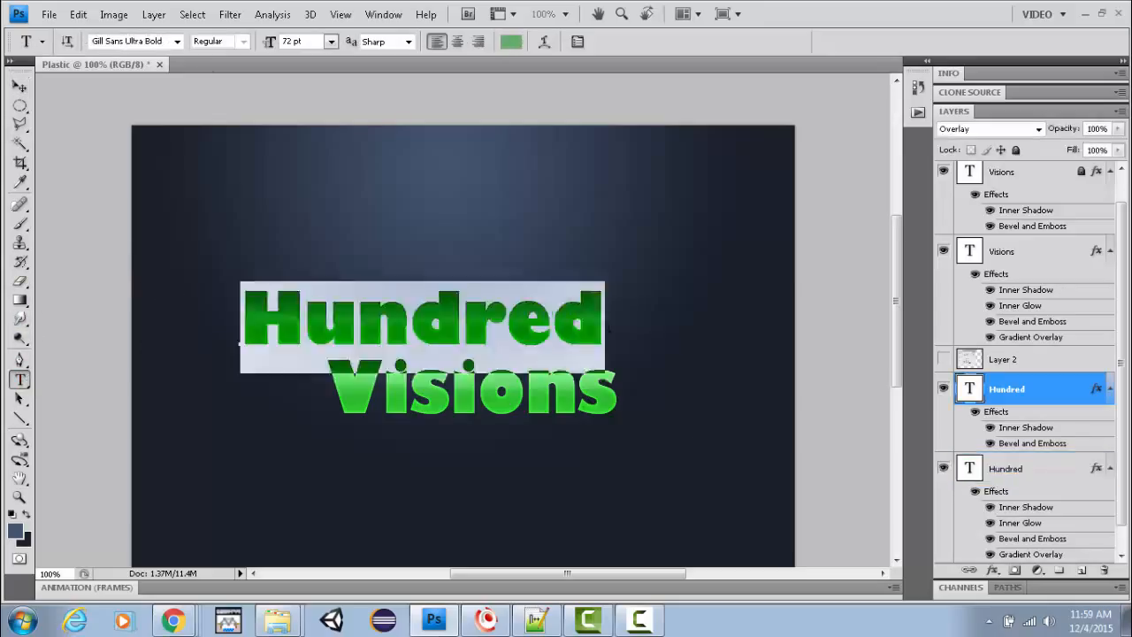
left_click(177, 42)
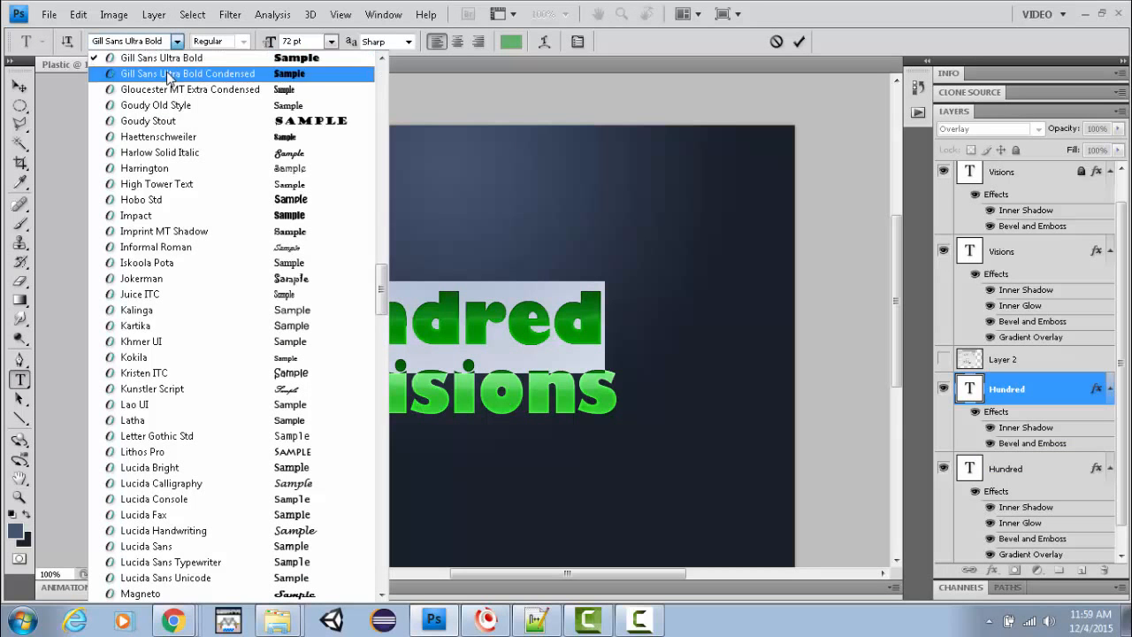
scroll(258, 122, "up", 1)
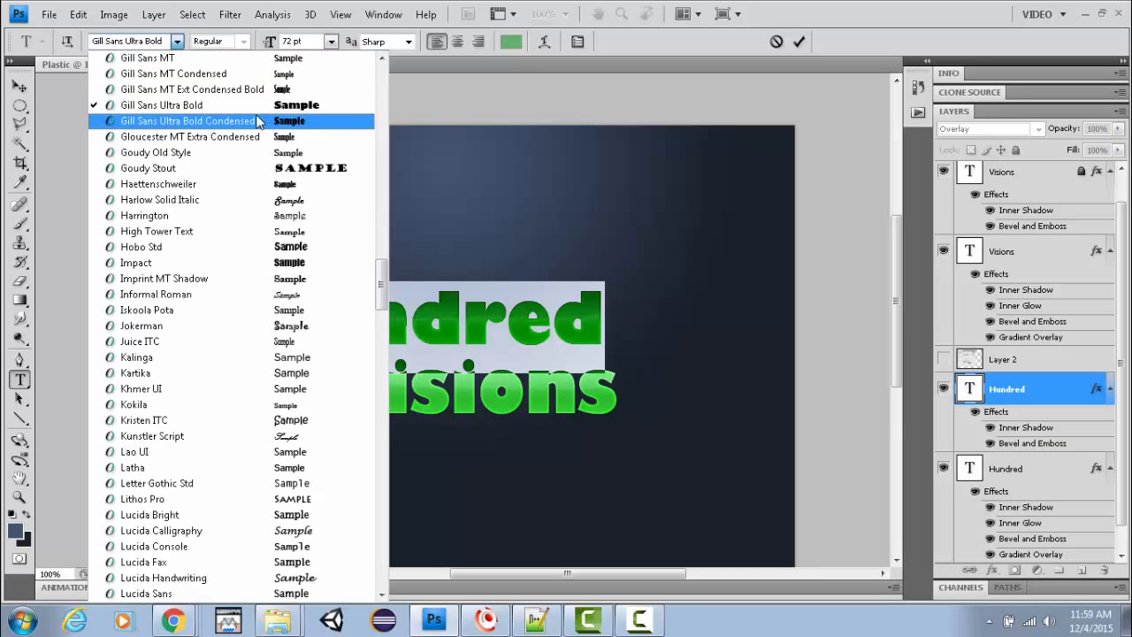
left_click(203, 143)
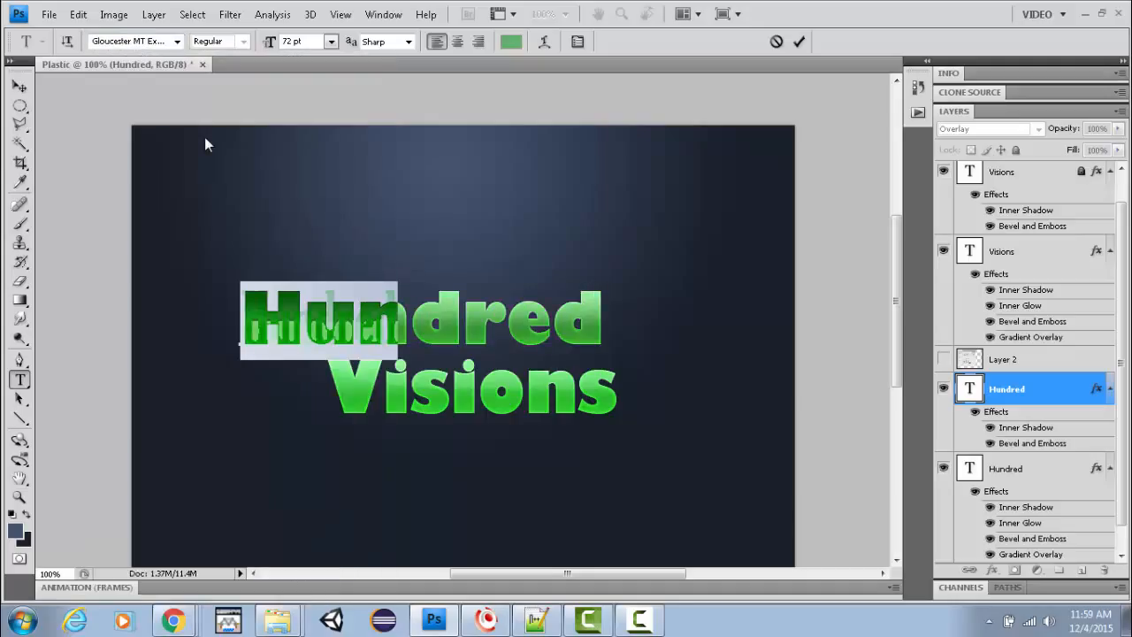
key("ctrl+z")
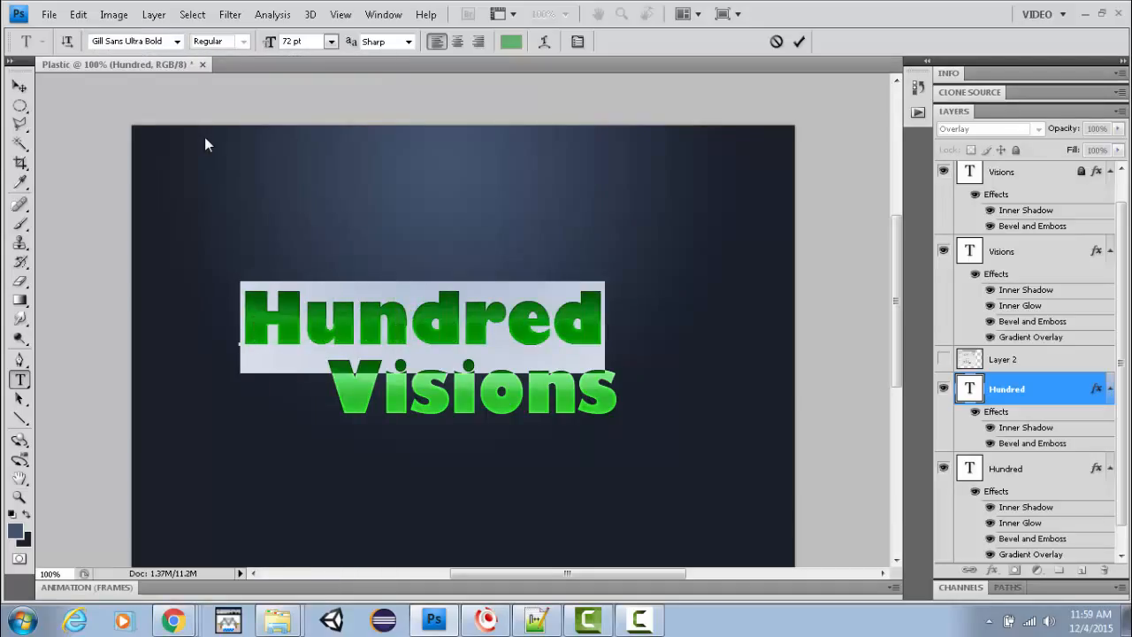
Step: Set the font of the Overlay Hundred text to Impact, leaving the base Hundred layer selected
left_click(177, 43)
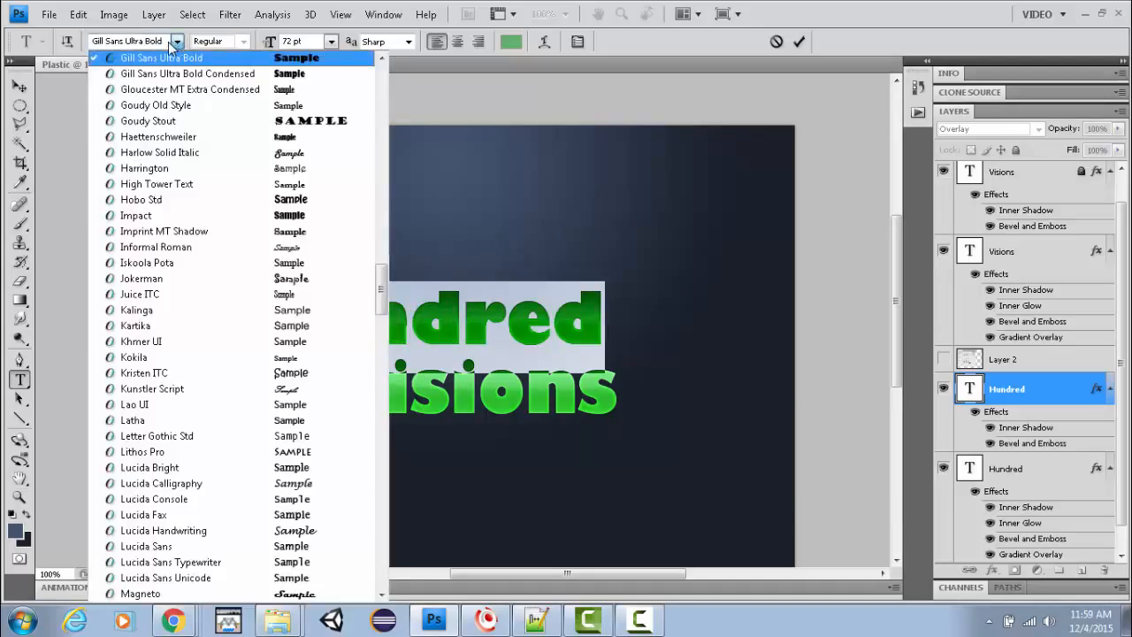
left_click(226, 216)
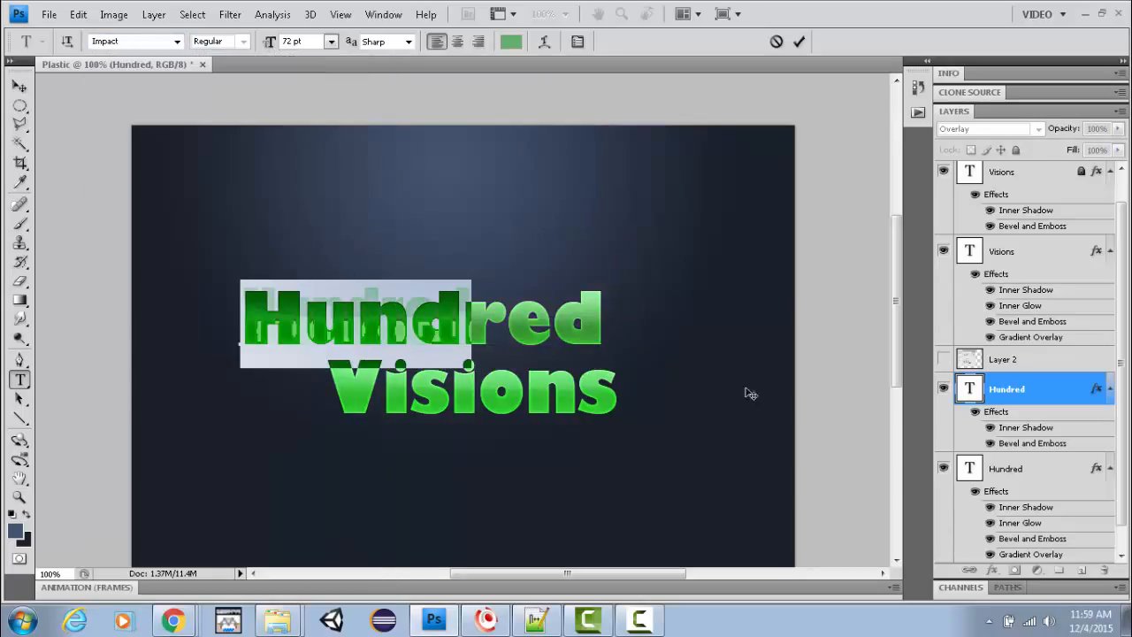
left_click(1019, 472)
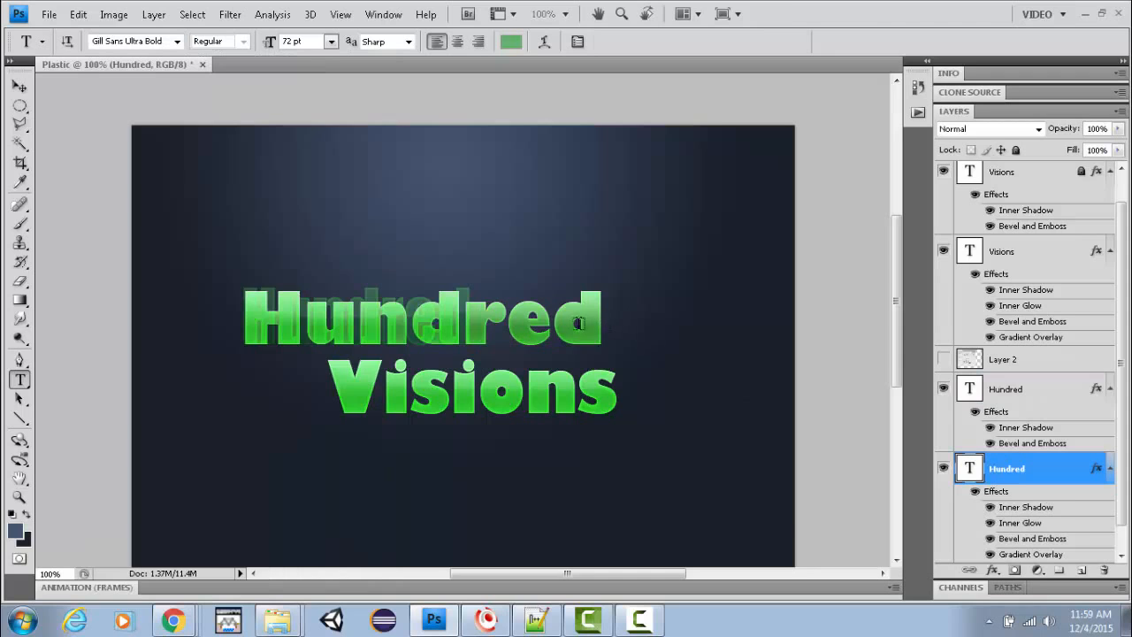
left_click(161, 349)
left_click(1032, 480)
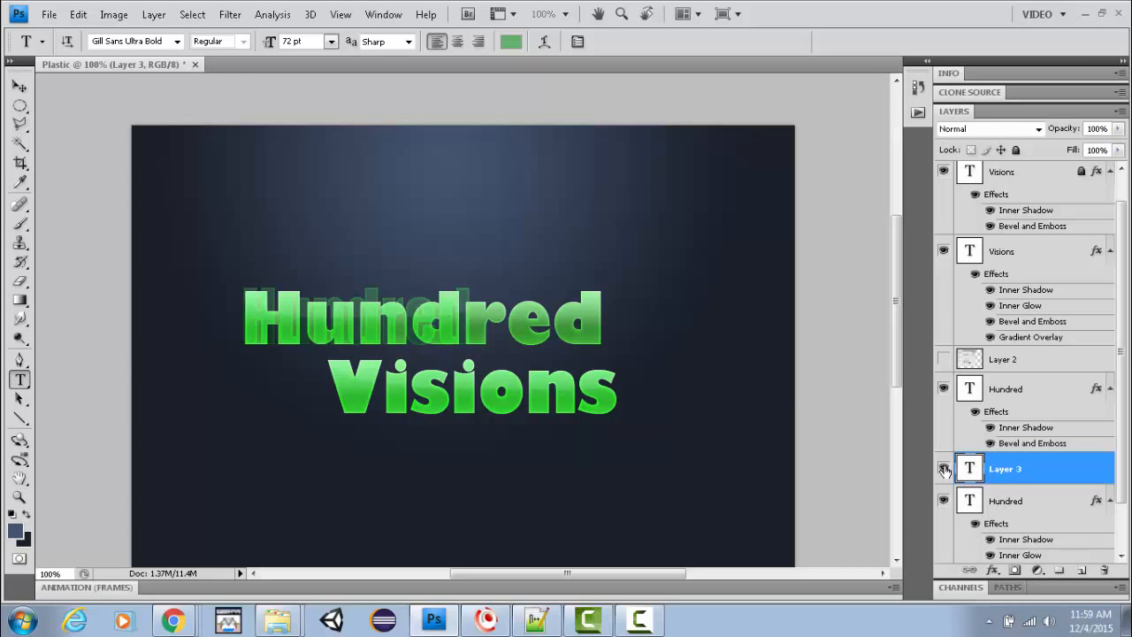
left_click_drag(1021, 476, 1106, 572)
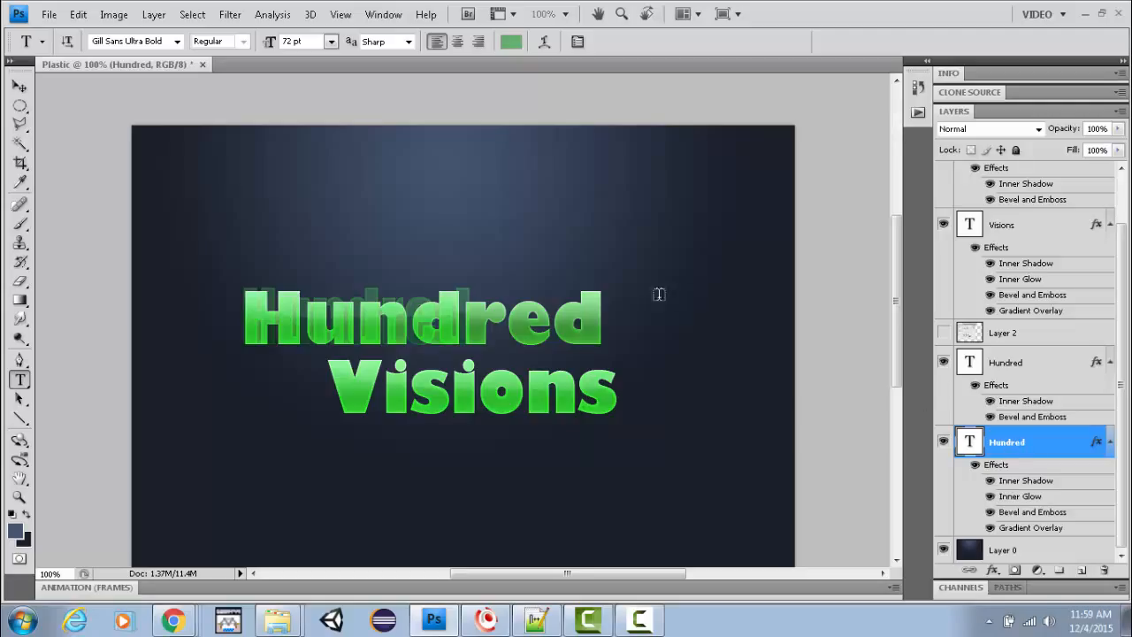
Step: Set the font of the base Hundred text to Impact, matching its Overlay duplicate, and deselect the characters
left_click_drag(602, 318, 242, 315)
left_click(177, 41)
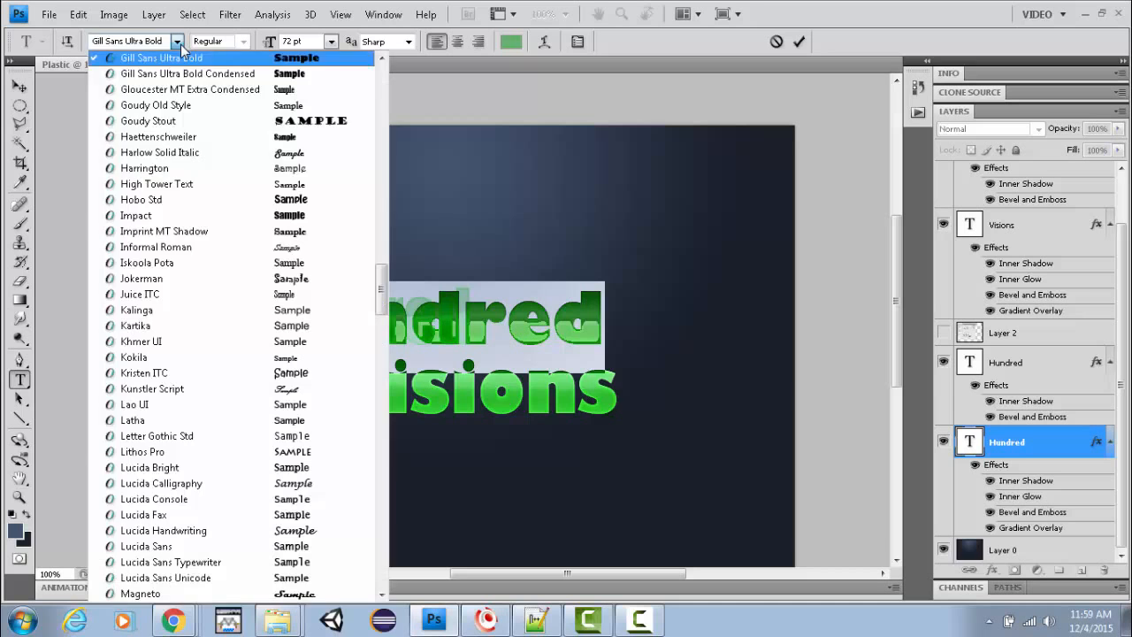
left_click(168, 219)
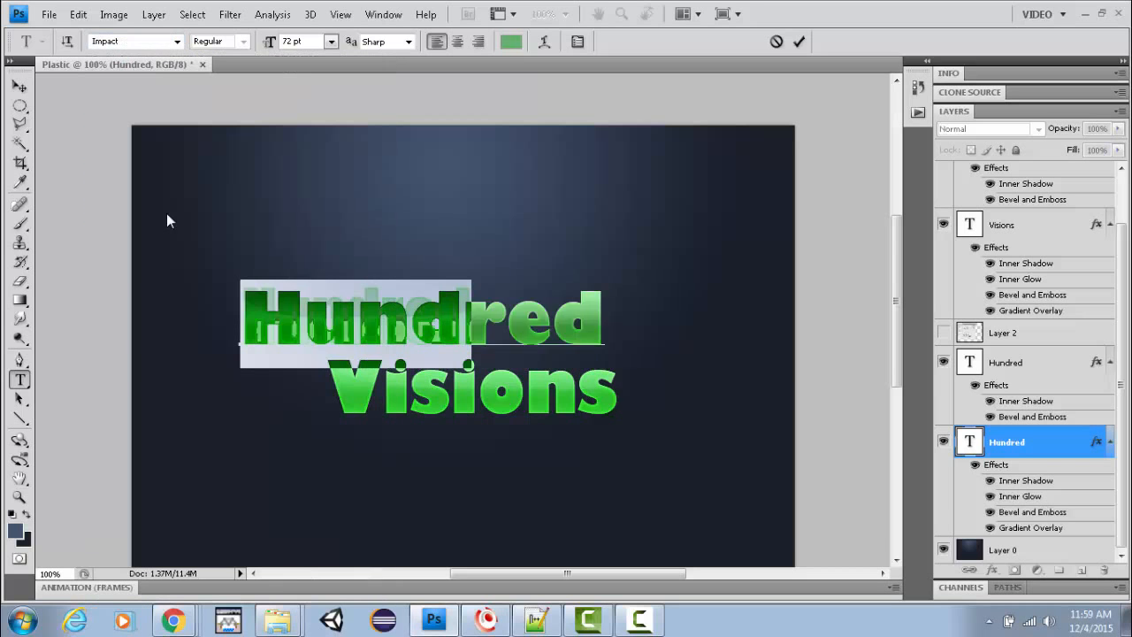
left_click(477, 326)
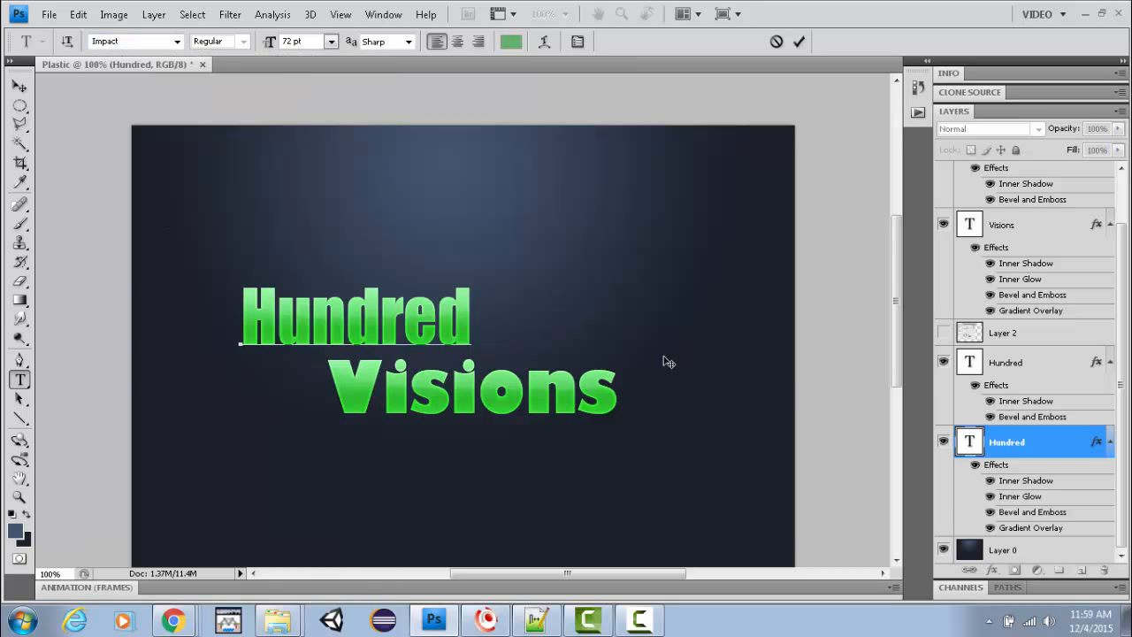